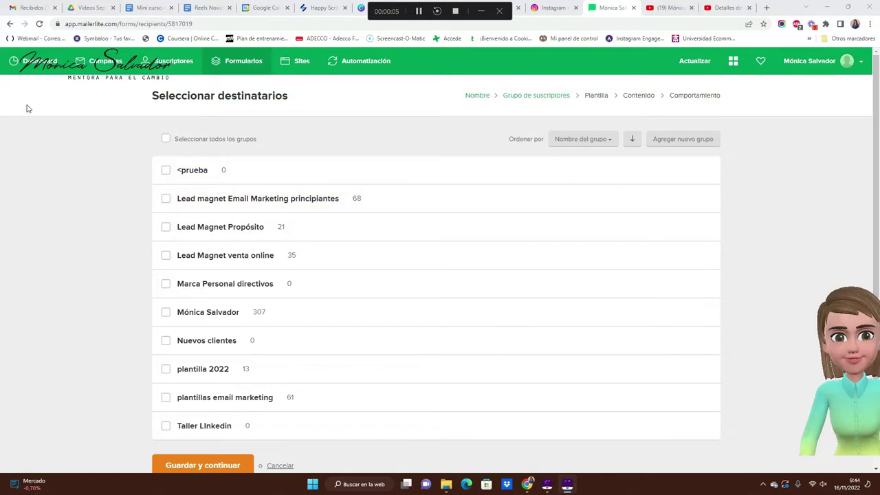
Step: Create a new pop-up form named "prueba" and assign it to the "Lead magnet Email Marketing principiantes" subscriber group
{"action": "left_click", "coordinate": [237, 63]}
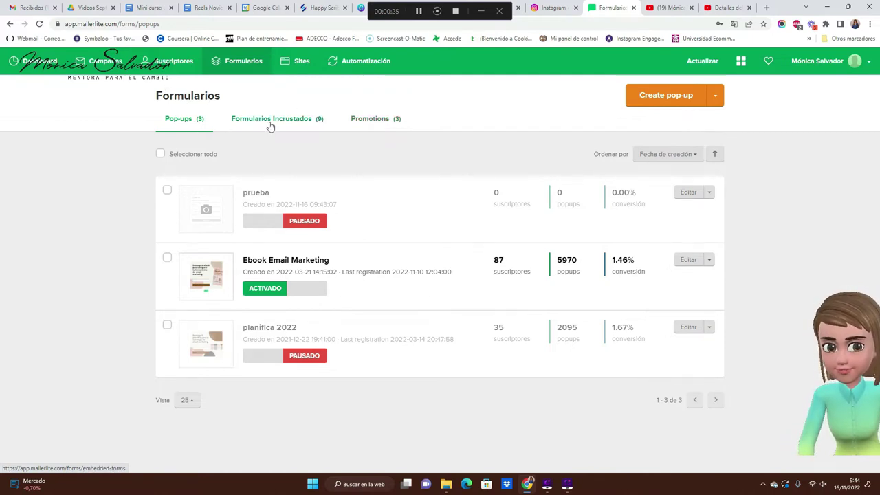
{"action": "left_click", "coordinate": [676, 95]}
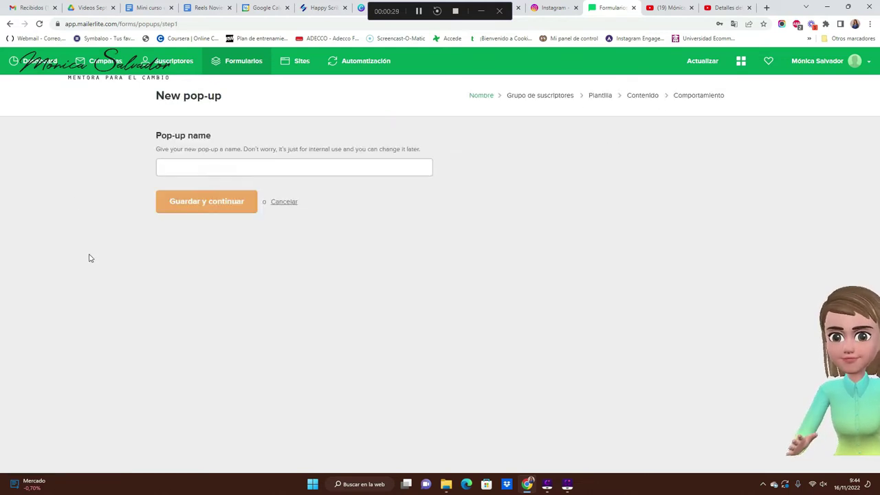
{"action": "left_click", "coordinate": [216, 168]}
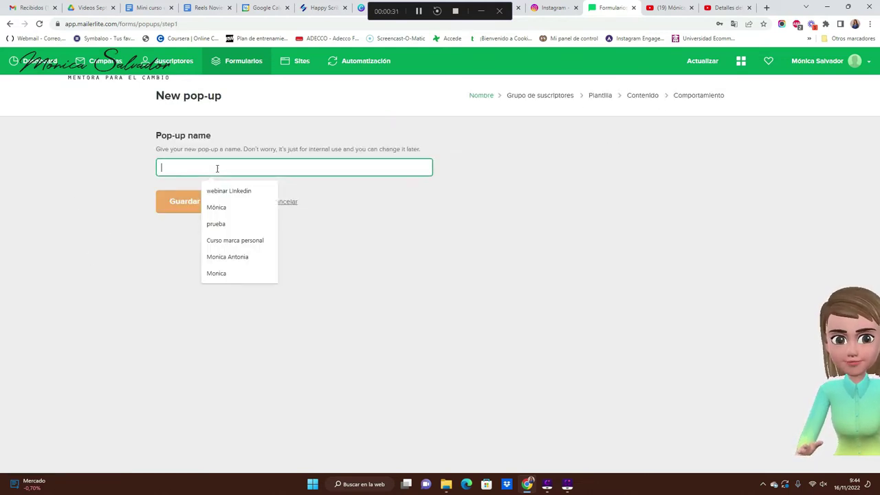
{"action": "type", "text": "prueba"}
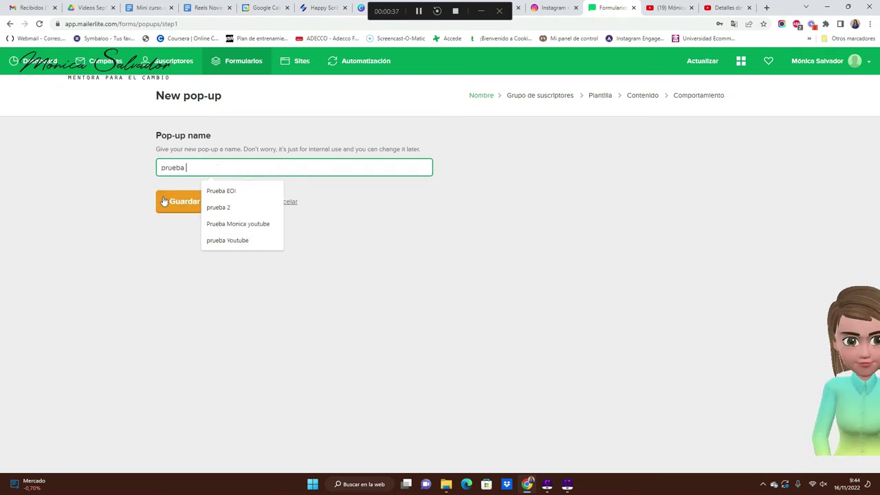
{"action": "left_click", "coordinate": [162, 200]}
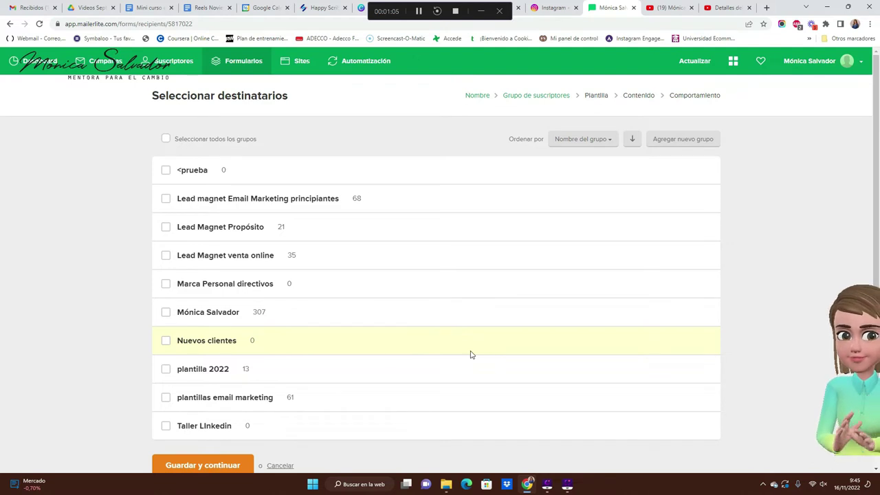
{"action": "left_click", "coordinate": [166, 200]}
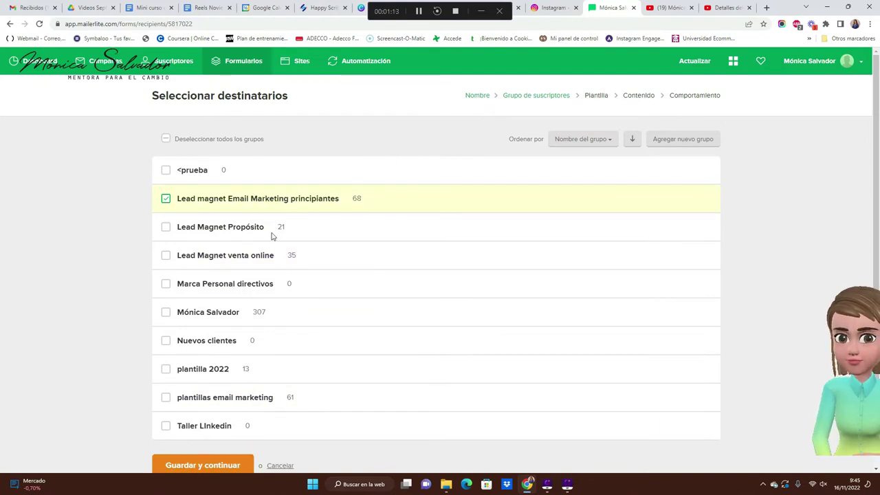
{"action": "left_click", "coordinate": [215, 466]}
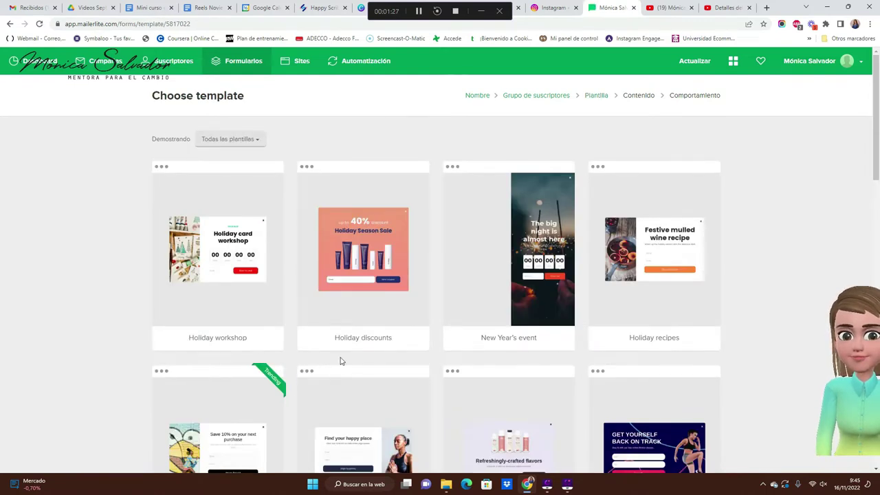
Step: Browse the pop-up templates, preview the Simple signup template and use it for the form
{"action": "scroll", "coordinate": [339, 360], "scroll_direction": "down", "scroll_amount": 4}
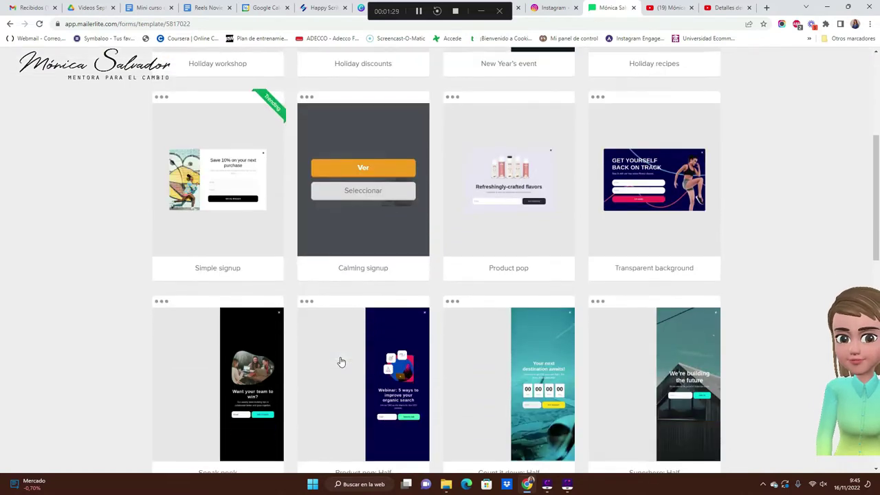
{"action": "scroll", "coordinate": [339, 357], "scroll_direction": "up", "scroll_amount": 4}
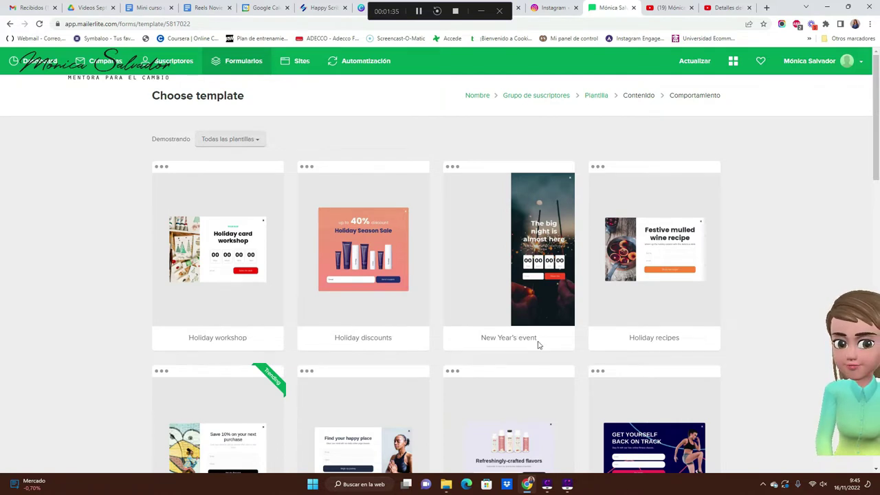
{"action": "scroll", "coordinate": [536, 344], "scroll_direction": "down", "scroll_amount": 3}
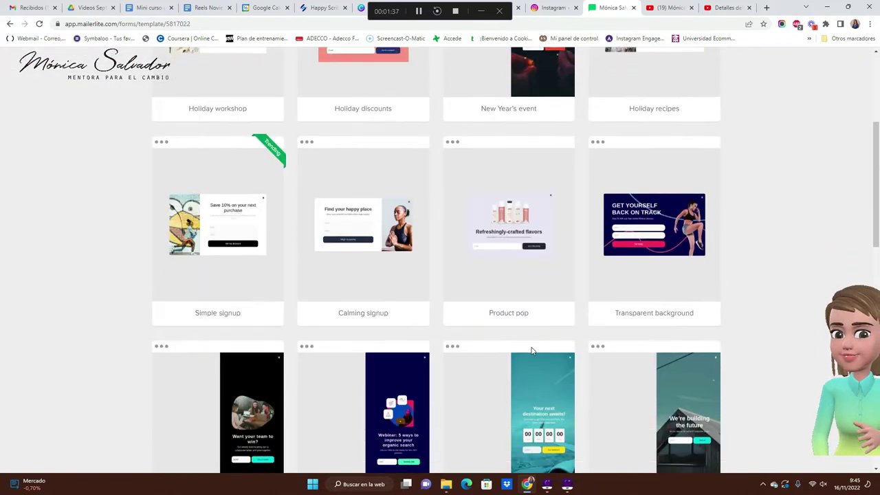
{"action": "scroll", "coordinate": [530, 347], "scroll_direction": "down", "scroll_amount": 1}
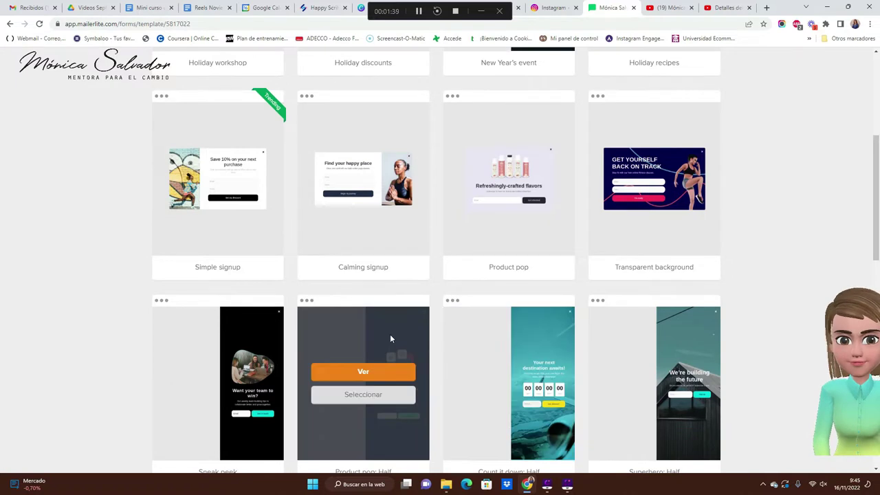
{"action": "scroll", "coordinate": [390, 338], "scroll_direction": "down", "scroll_amount": 2}
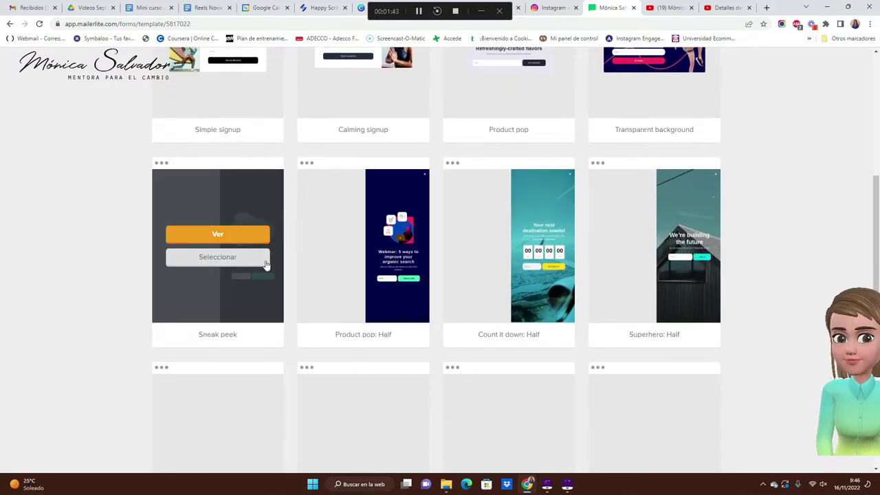
{"action": "scroll", "coordinate": [460, 450], "scroll_direction": "down", "scroll_amount": 3}
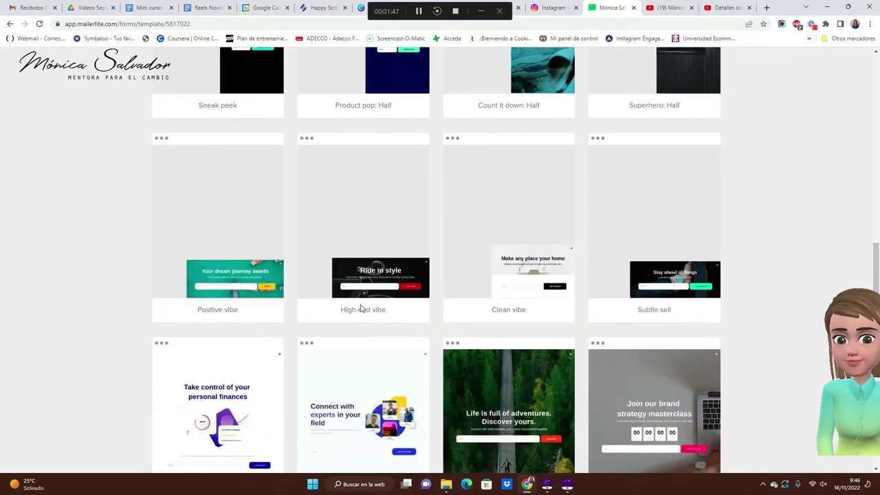
{"action": "scroll", "coordinate": [356, 334], "scroll_direction": "up", "scroll_amount": 5}
{"action": "scroll", "coordinate": [356, 334], "scroll_direction": "up", "scroll_amount": 1}
{"action": "mouse_move", "coordinate": [232, 349]}
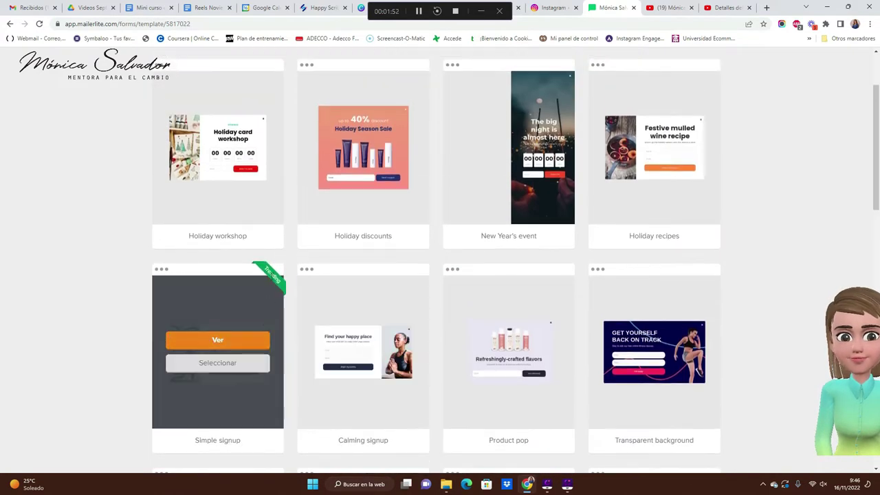
{"action": "left_click", "coordinate": [230, 347]}
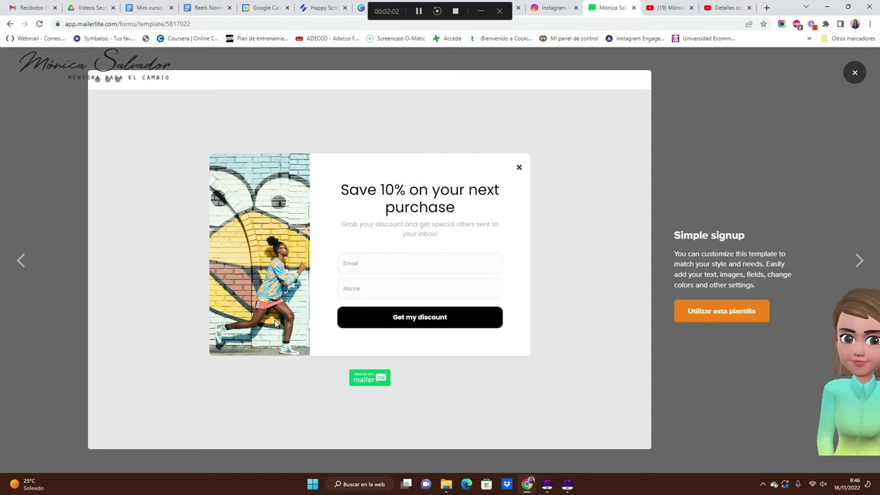
{"action": "left_click", "coordinate": [723, 312]}
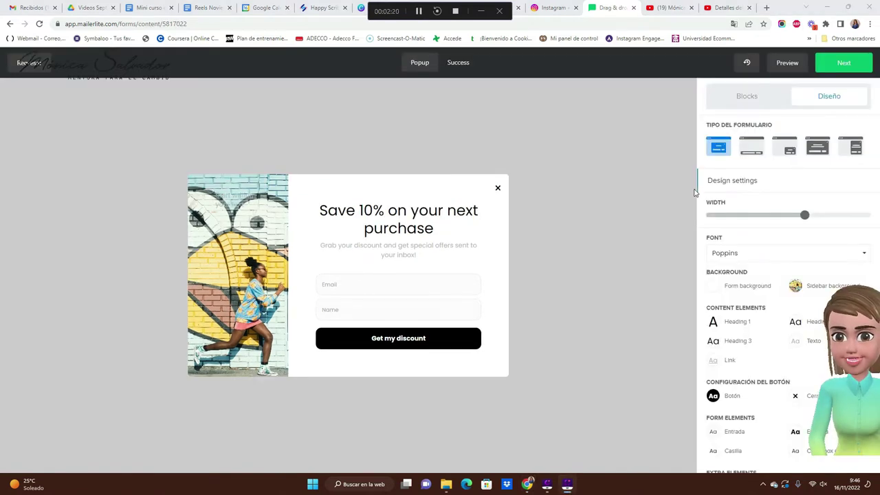
Step: Add a text block above the Email field and an image block above that new text
{"action": "left_click", "coordinate": [743, 99]}
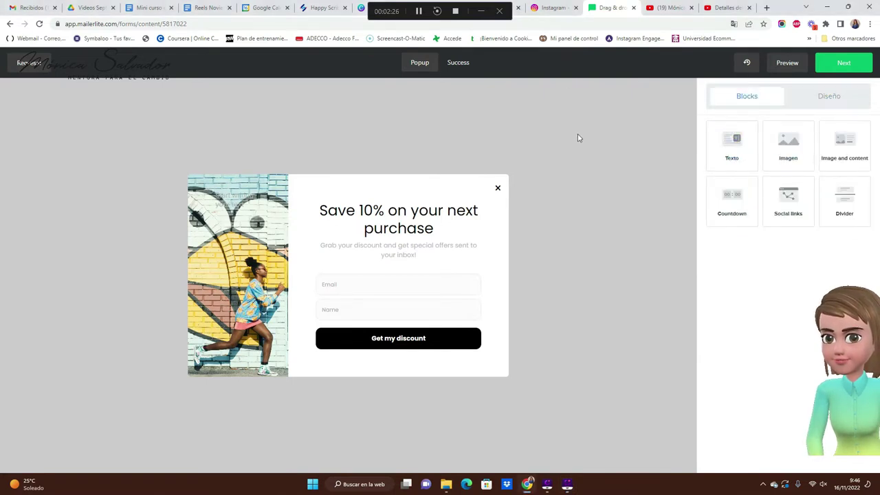
{"action": "left_click_drag", "start_coordinate": [731, 143], "coordinate": [446, 275]}
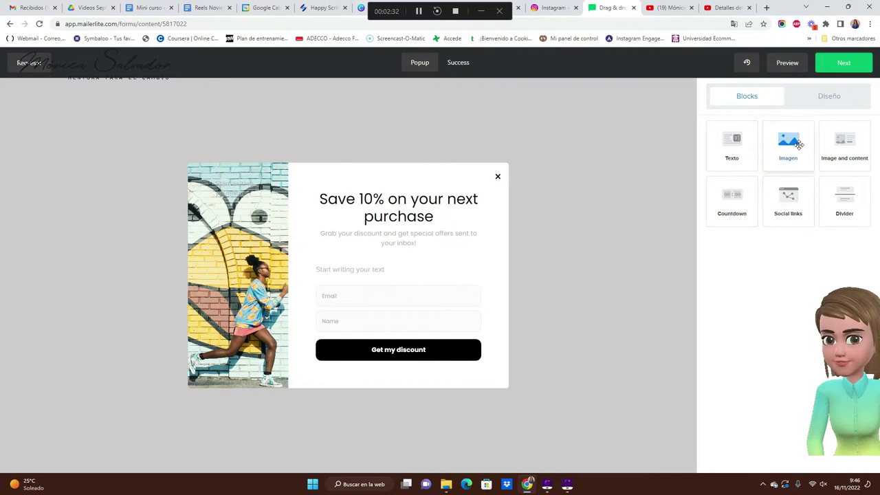
{"action": "left_click_drag", "start_coordinate": [789, 145], "coordinate": [392, 230]}
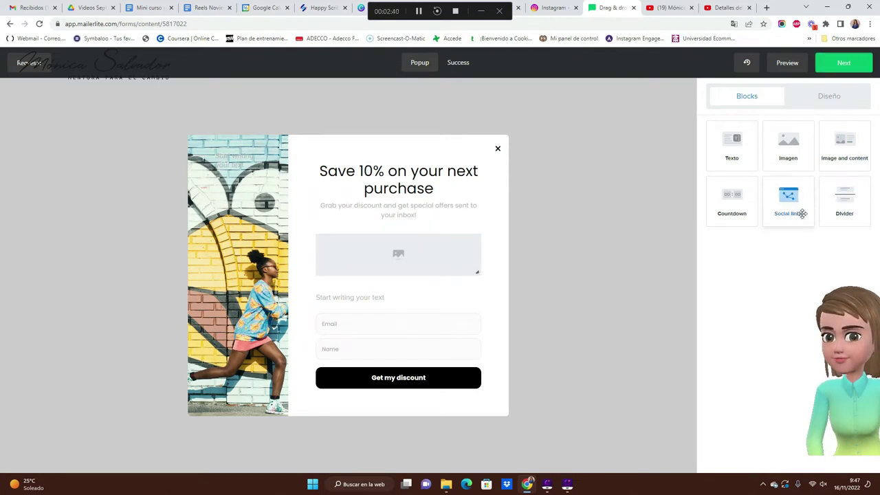
Step: Add a social links block below the "Get my discount" button, and delete it again
{"action": "left_click_drag", "start_coordinate": [782, 209], "coordinate": [397, 391]}
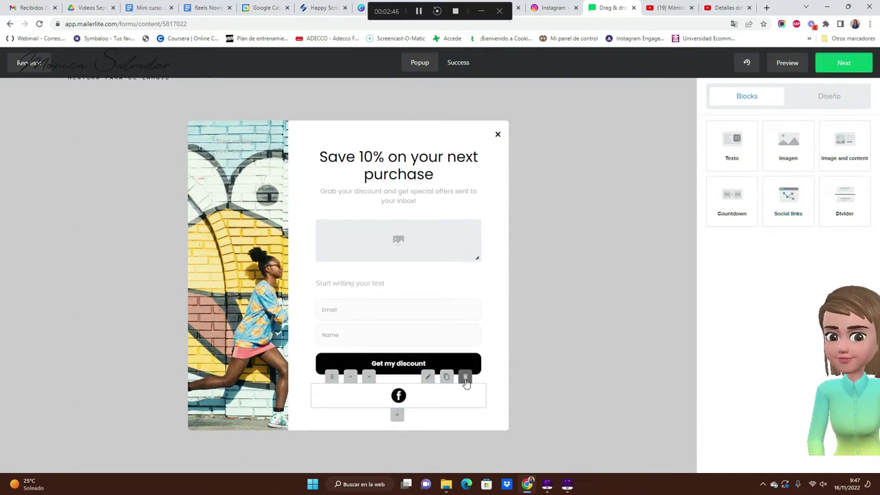
{"action": "left_click", "coordinate": [465, 379]}
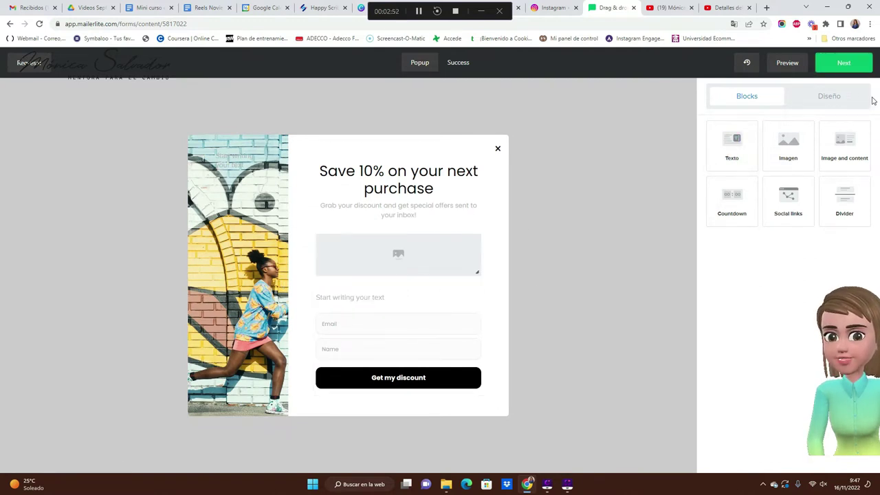
Step: Widen the pop-up slightly in the design settings and change its font to Helvetica
{"action": "left_click", "coordinate": [832, 102]}
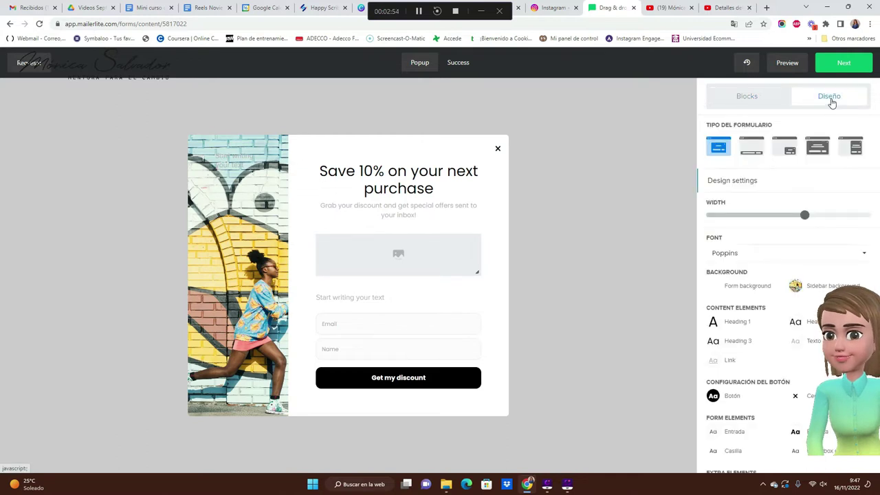
{"action": "mouse_move", "coordinate": [801, 216]}
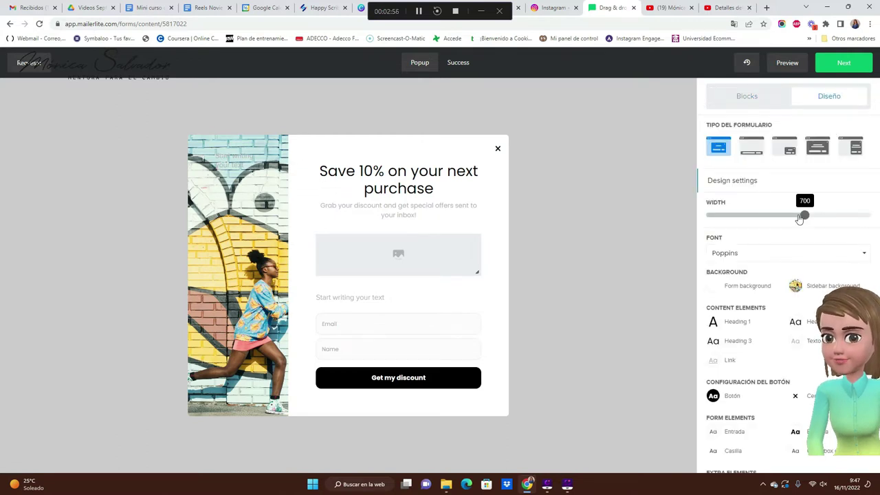
{"action": "left_click_drag", "start_coordinate": [805, 218], "coordinate": [824, 222]}
{"action": "left_click", "coordinate": [859, 255]}
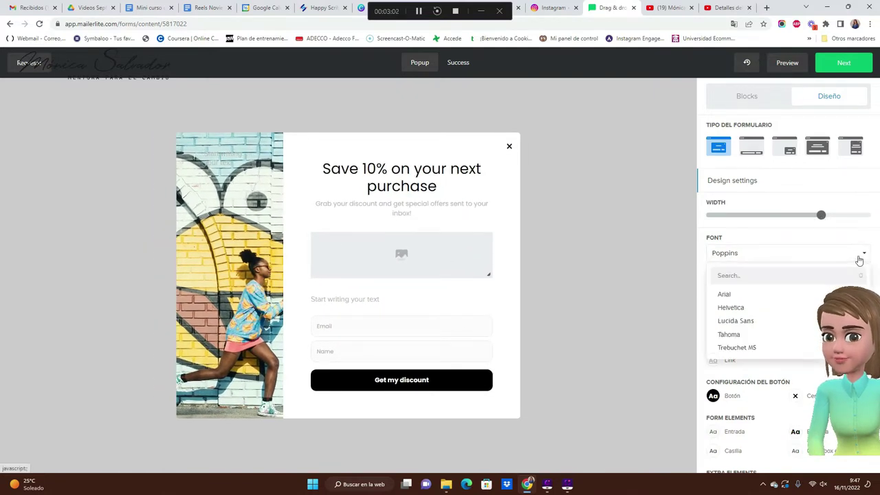
{"action": "left_click", "coordinate": [732, 308]}
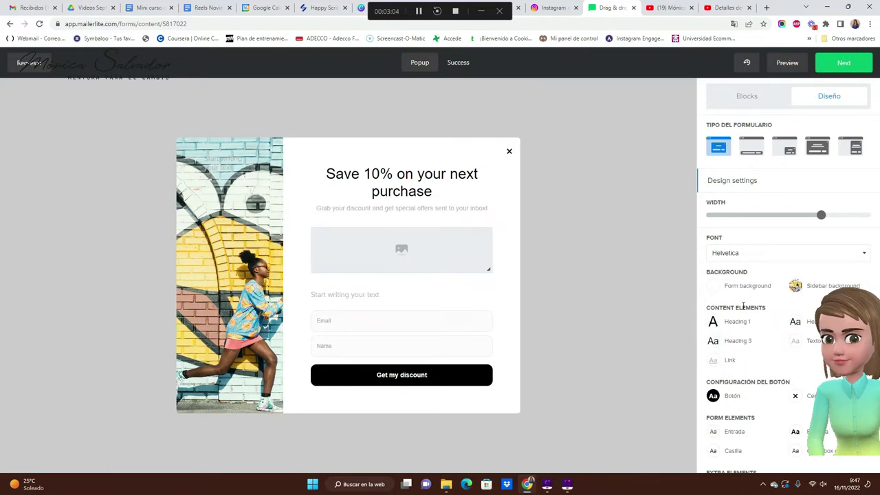
Step: Change the form background colour to a light beige
{"action": "scroll", "coordinate": [769, 263], "scroll_direction": "down", "scroll_amount": 2}
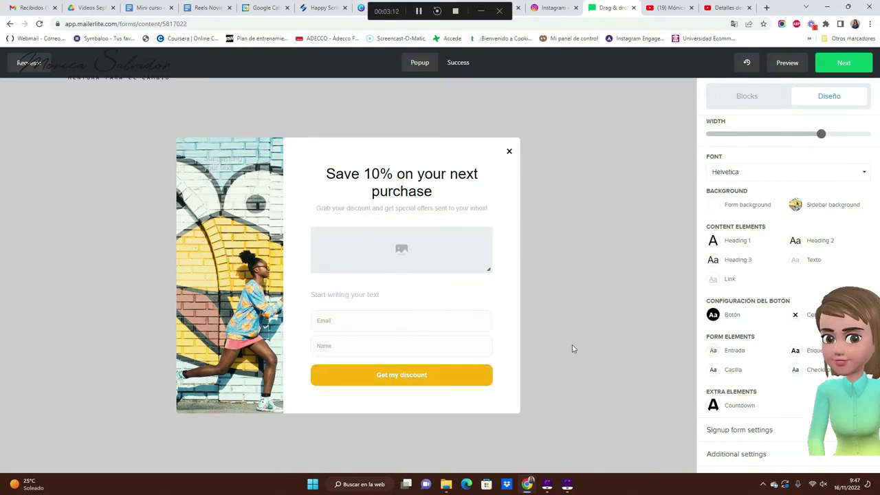
{"action": "left_click", "coordinate": [711, 205]}
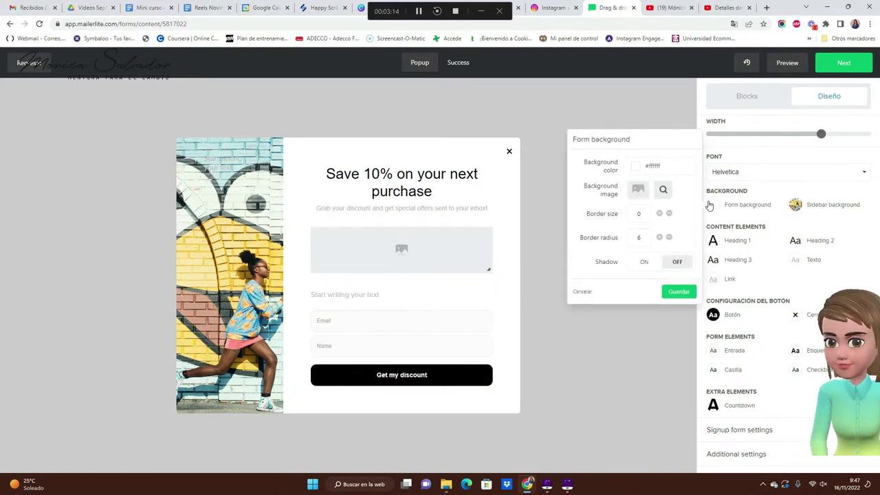
{"action": "left_click", "coordinate": [634, 172]}
{"action": "left_click", "coordinate": [676, 190]}
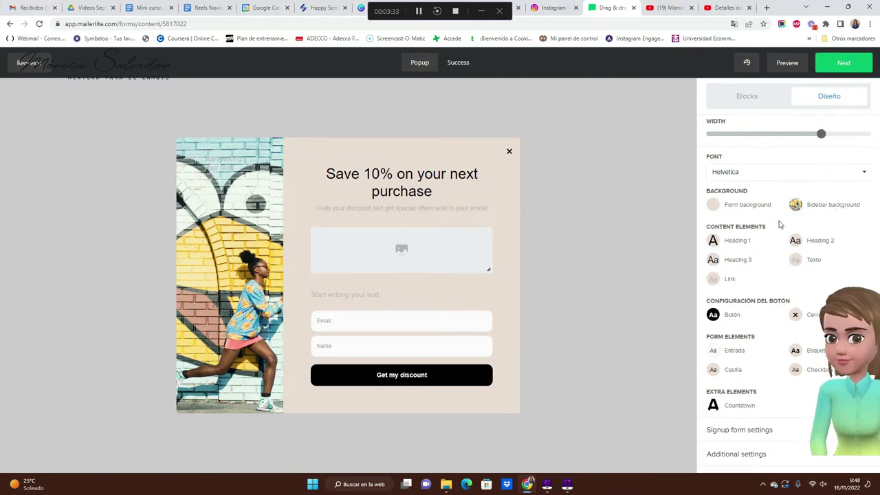
Step: Replace the sidebar background image with pexels-samer-daboul-878448.jpg from the file manager and save the sidebar background
{"action": "left_click", "coordinate": [796, 206]}
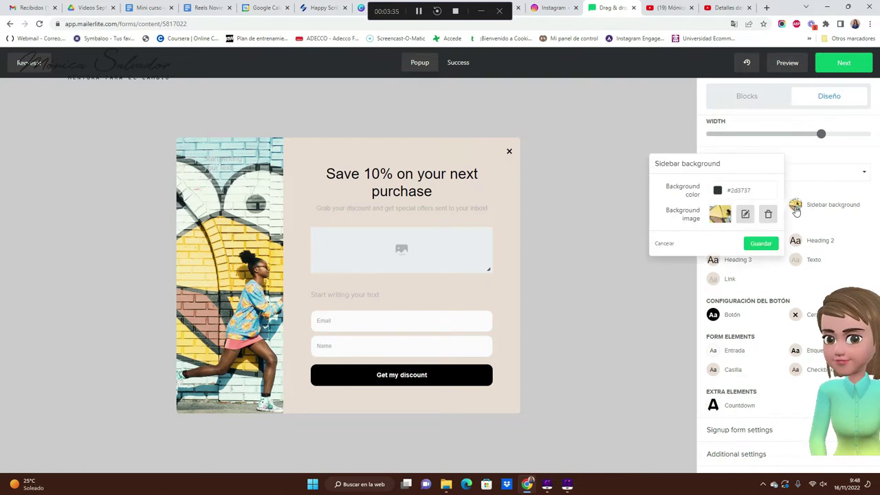
{"action": "left_click", "coordinate": [795, 209]}
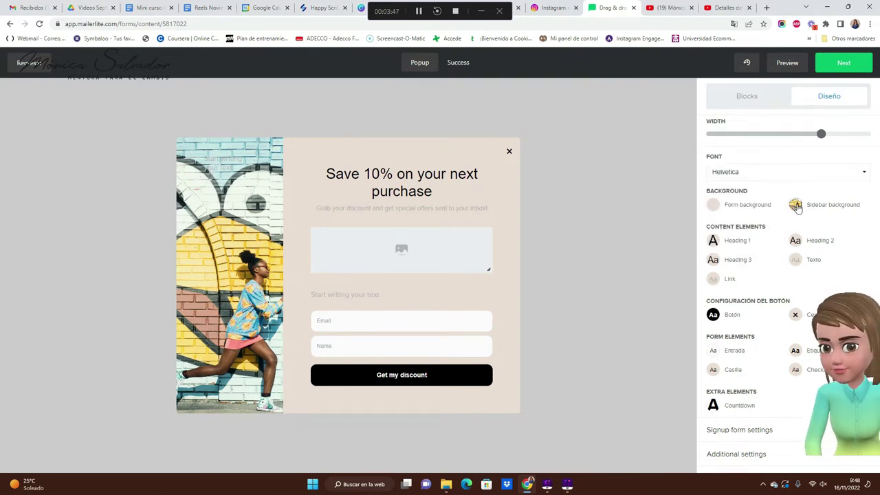
{"action": "left_click", "coordinate": [796, 207]}
{"action": "left_click", "coordinate": [768, 215]}
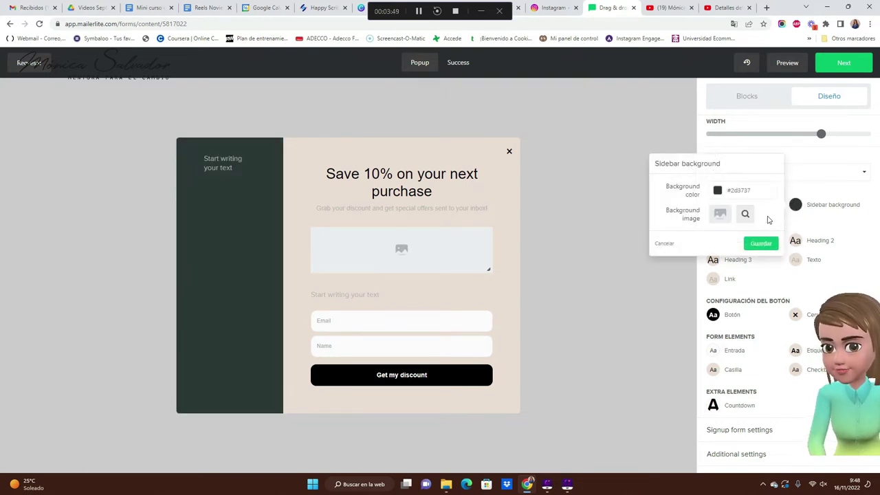
{"action": "left_click", "coordinate": [719, 216]}
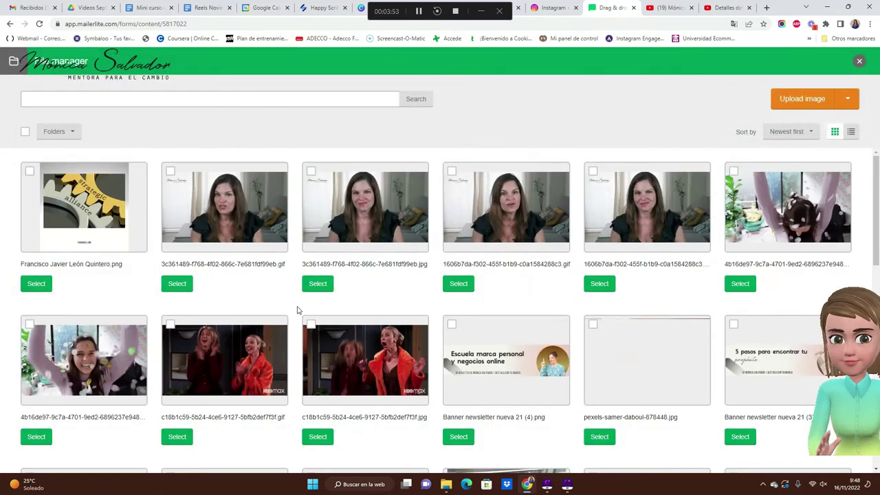
{"action": "scroll", "coordinate": [299, 309], "scroll_direction": "down", "scroll_amount": 2}
{"action": "scroll", "coordinate": [530, 329], "scroll_direction": "down", "scroll_amount": 1}
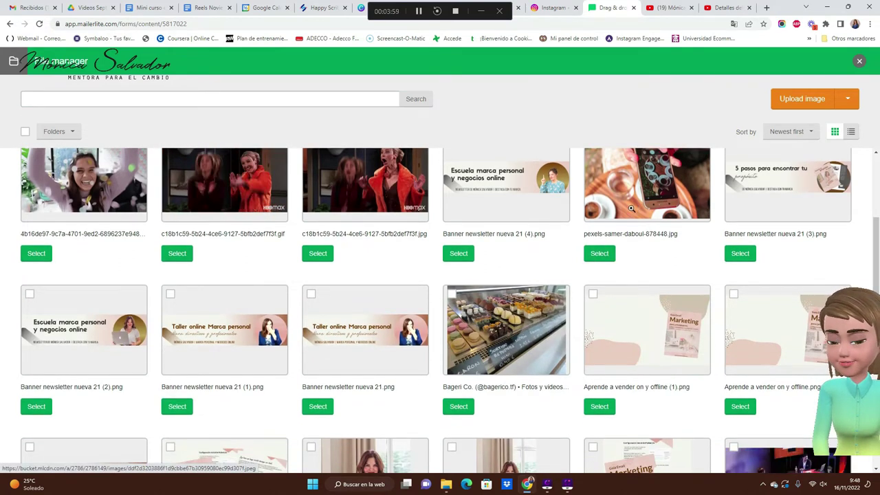
{"action": "left_click", "coordinate": [599, 254]}
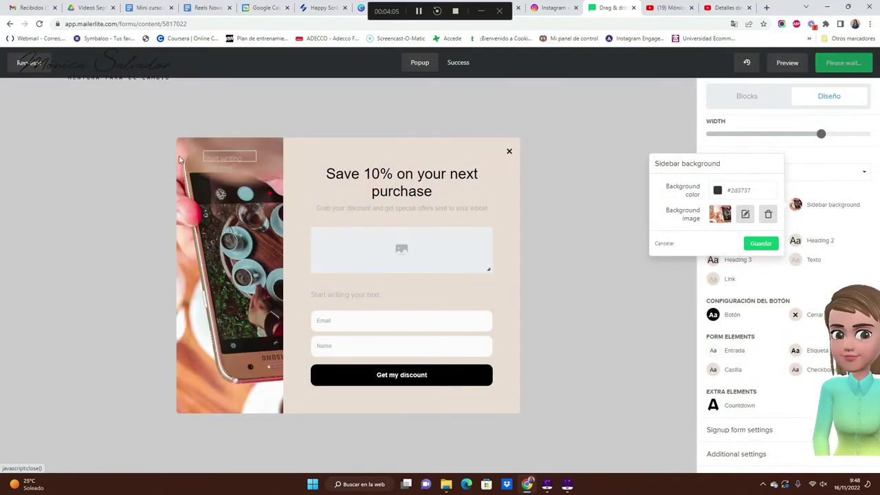
{"action": "left_click", "coordinate": [759, 247]}
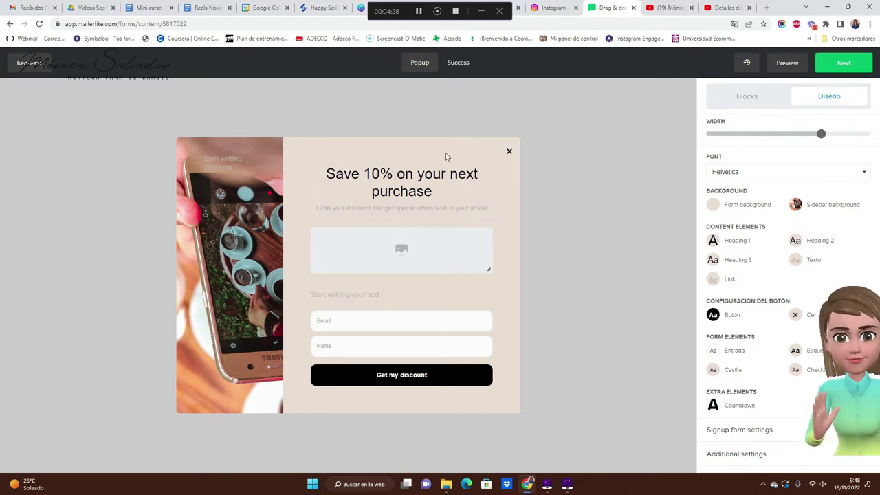
Step: Replace the pop-up's heading with "Masterclass de email marketing gratis" and delete the discount sentence below it
{"action": "left_click", "coordinate": [440, 153]}
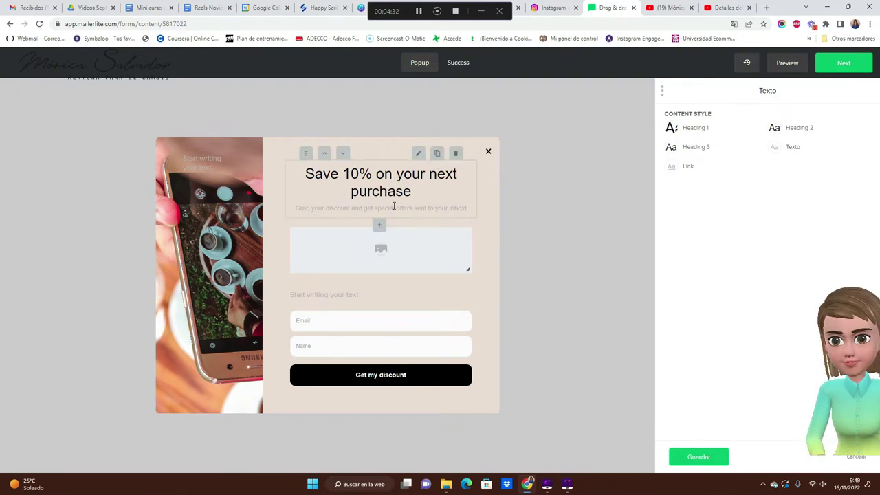
{"action": "left_click_drag", "start_coordinate": [410, 193], "coordinate": [386, 193]}
{"action": "type", "text": "Masterclass de email marketing gratis"}
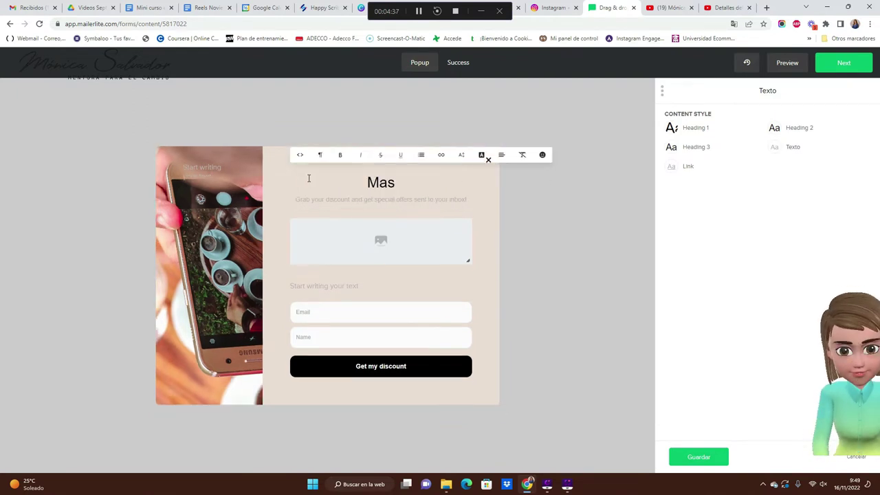
{"action": "left_click", "coordinate": [302, 210]}
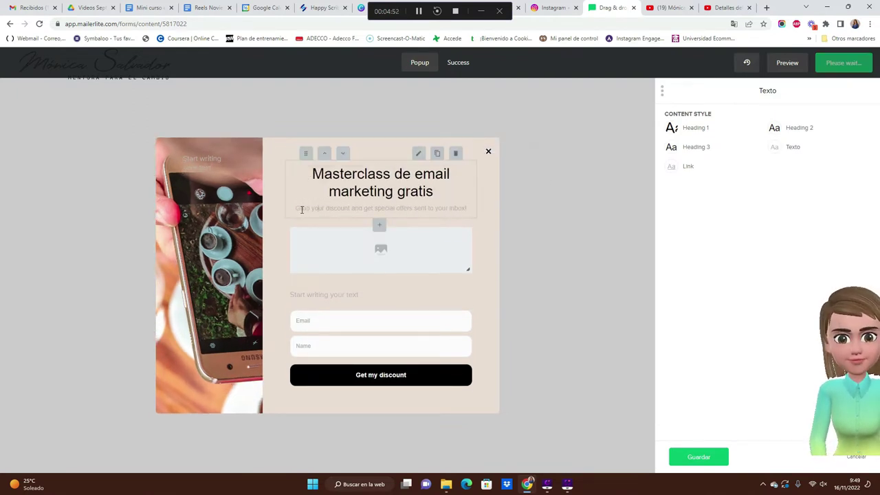
{"action": "left_click_drag", "start_coordinate": [295, 209], "coordinate": [468, 208]}
{"action": "key", "text": "BackSpace"}
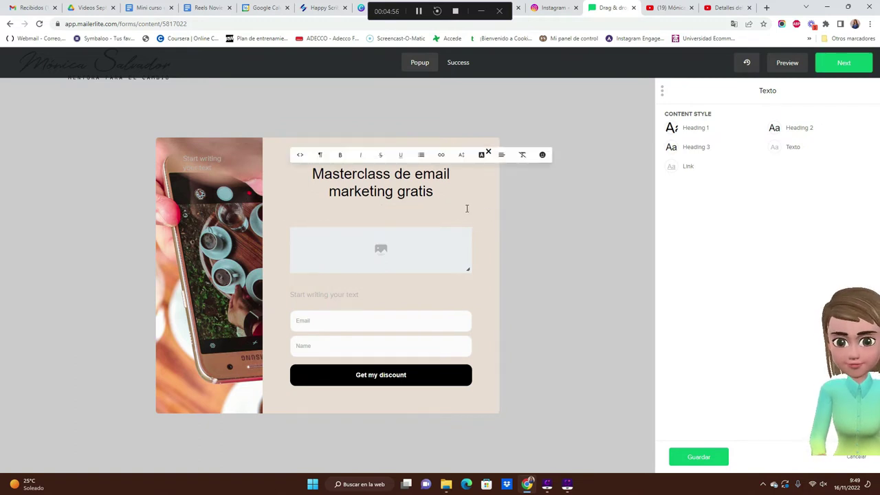
Step: Fill the empty image block with the picture of the laughing woman with confetti from the file manager
{"action": "mouse_move", "coordinate": [379, 250]}
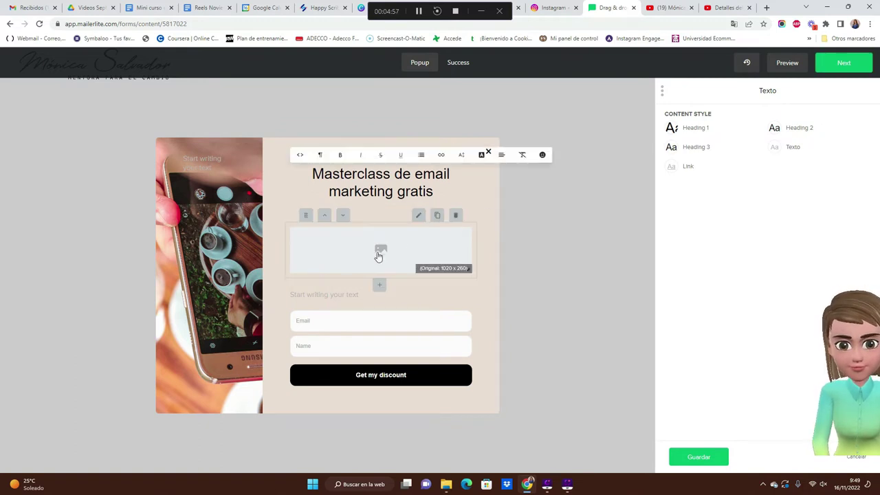
{"action": "left_click", "coordinate": [417, 216]}
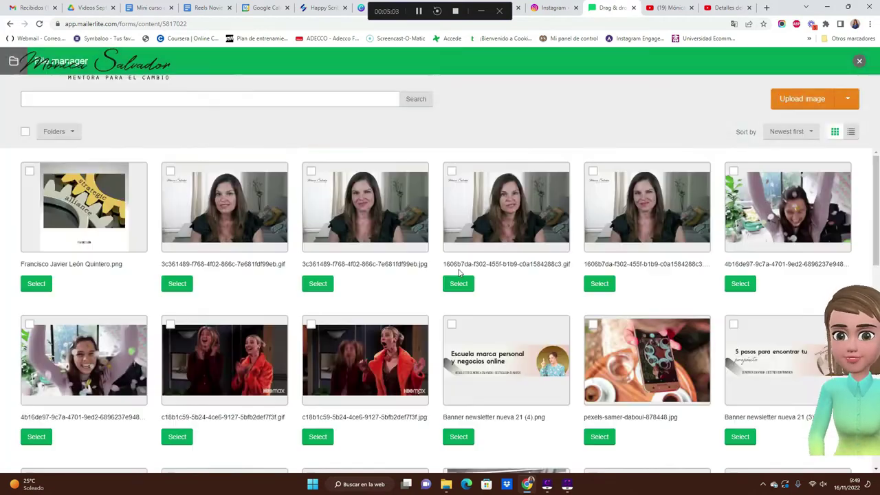
{"action": "scroll", "coordinate": [440, 275], "scroll_direction": "down", "scroll_amount": 4}
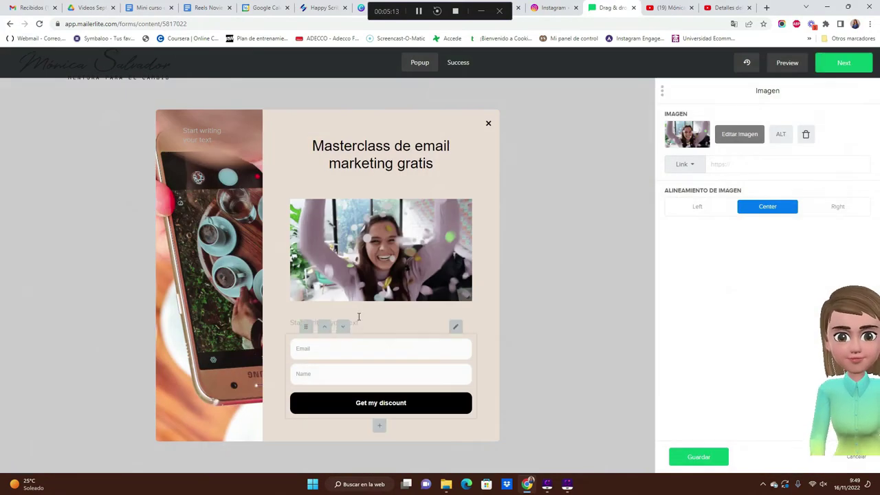
{"action": "mouse_move", "coordinate": [332, 232]}
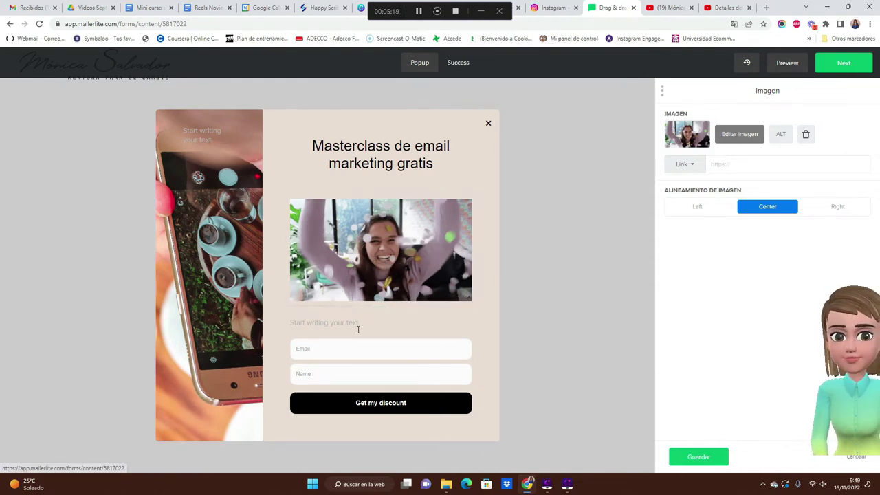
Step: Replace the placeholder text below the image with "¡Si quieres aprender todos sobre el email marketing, no dudes en inscribirte!"
{"action": "mouse_move", "coordinate": [359, 337]}
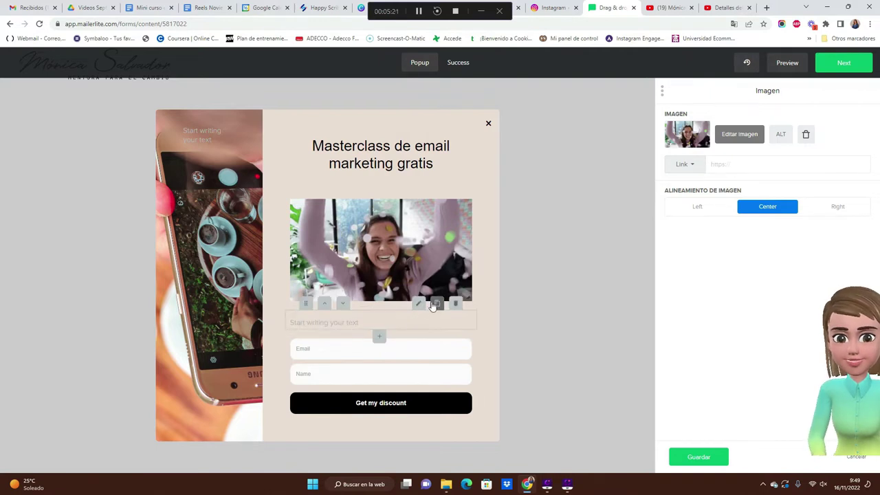
{"action": "left_click", "coordinate": [418, 303]}
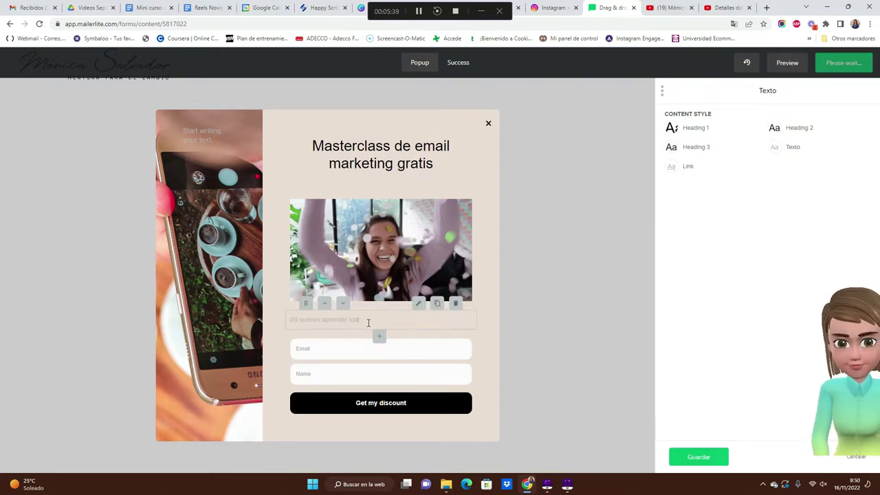
{"action": "type", "text": "o sobre el email marketing, no dudes"}
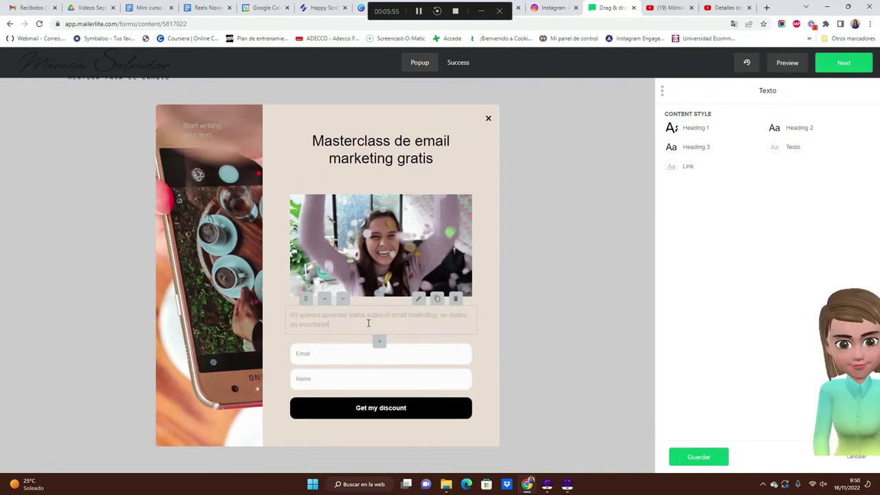
Step: Set the font colour of the Texto content style to black (#000000) and save the style
{"action": "left_click", "coordinate": [775, 153]}
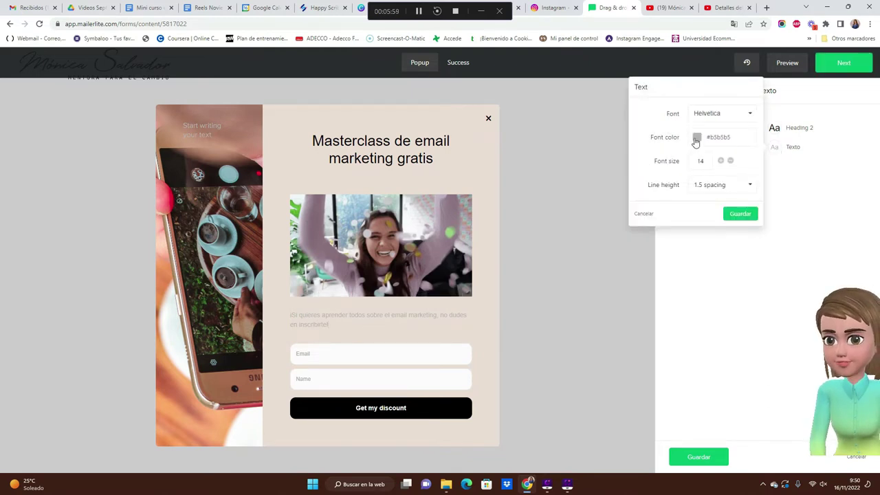
{"action": "left_click", "coordinate": [696, 138]}
{"action": "left_click", "coordinate": [699, 167]}
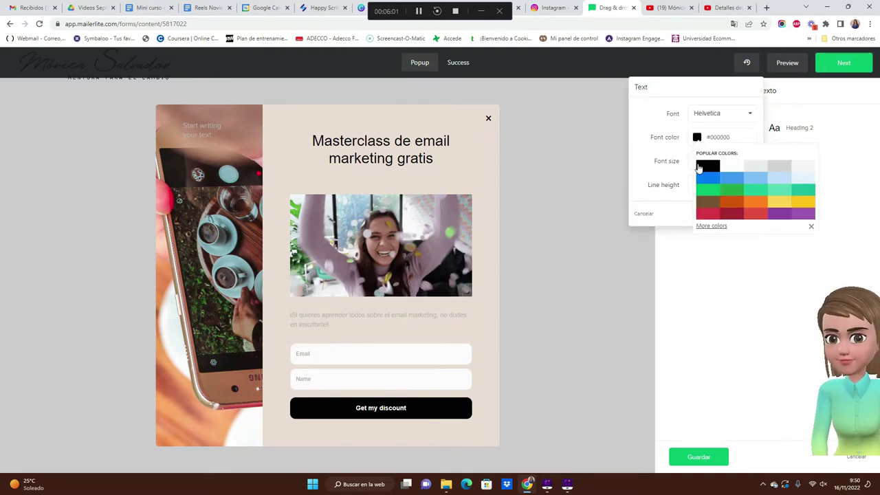
{"action": "left_click", "coordinate": [732, 271]}
{"action": "left_click", "coordinate": [732, 271]}
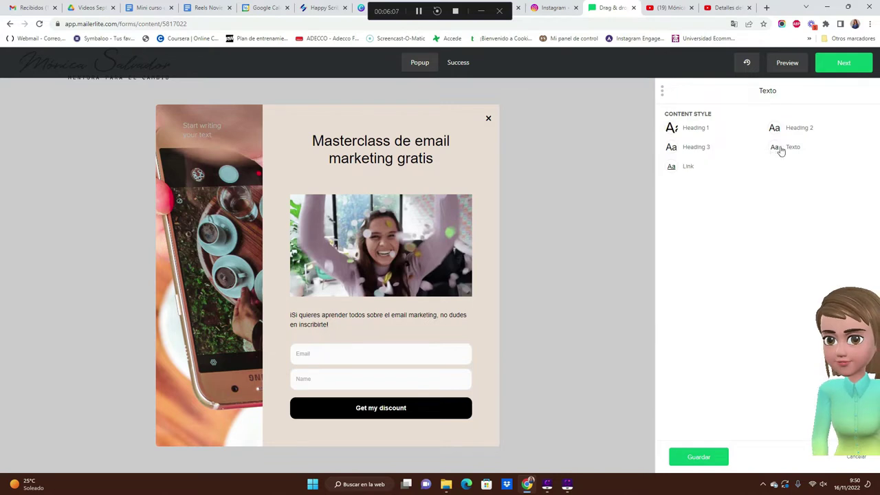
Step: Set the signup form's button text to "¡Quiero apuntarme a la clase!" and keep Success message as the button action
{"action": "mouse_move", "coordinate": [338, 358]}
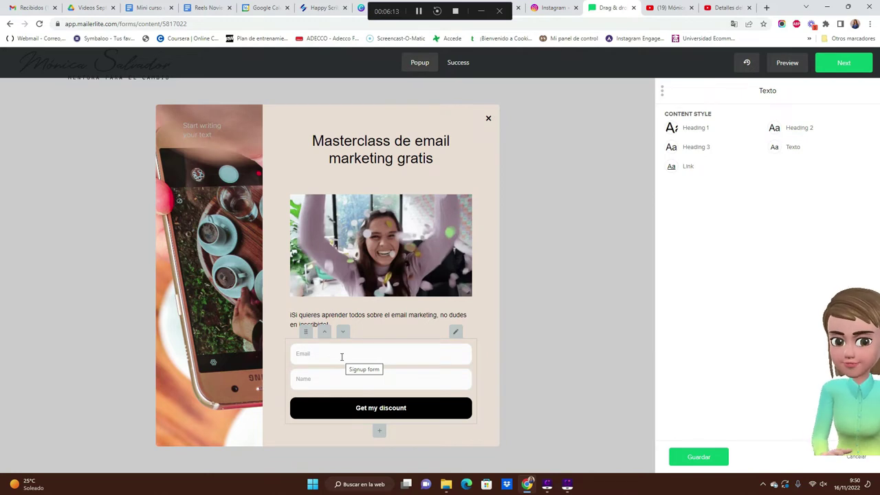
{"action": "left_click", "coordinate": [457, 334]}
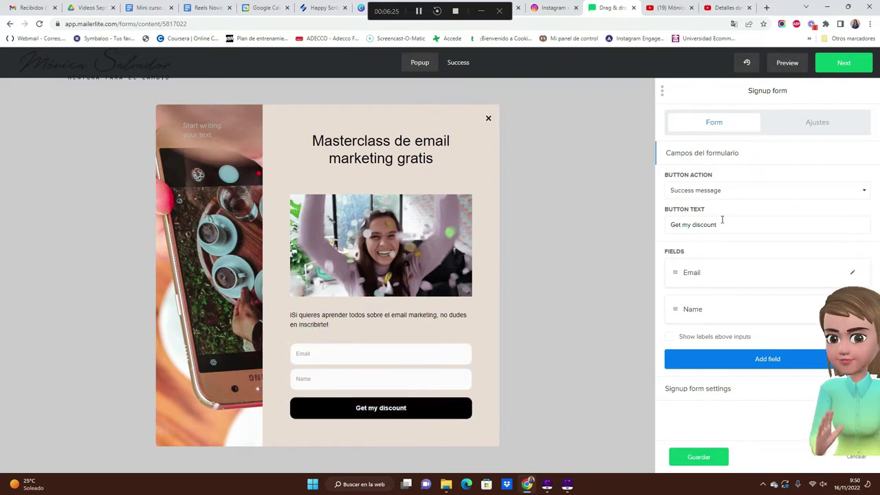
{"action": "left_click_drag", "start_coordinate": [721, 225], "coordinate": [669, 225]}
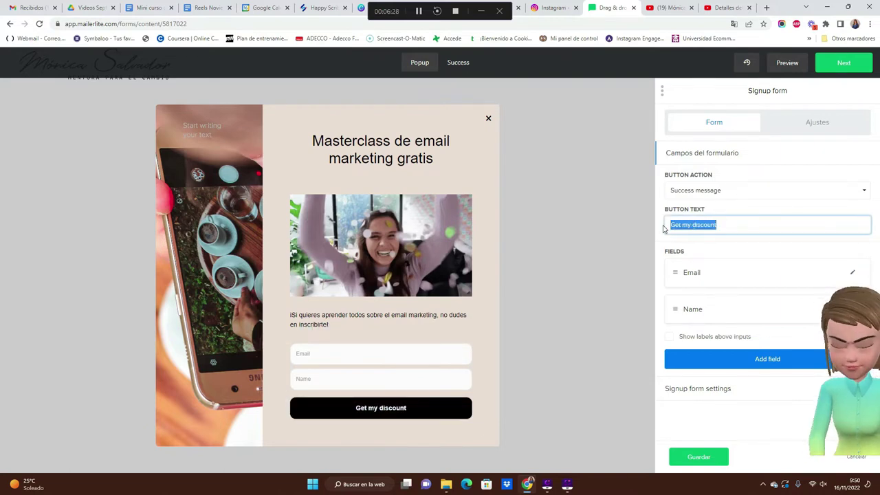
{"action": "type", "text": "¡Quiero apuntarme a la clase!"}
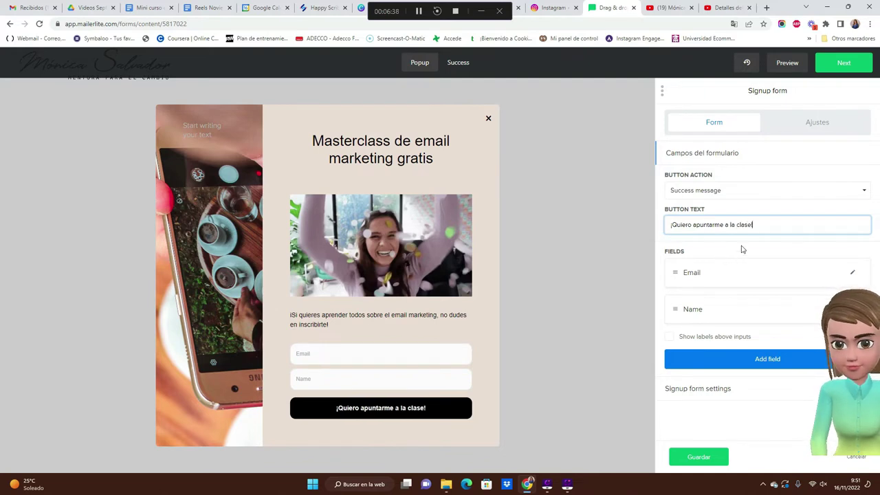
{"action": "left_click", "coordinate": [784, 192]}
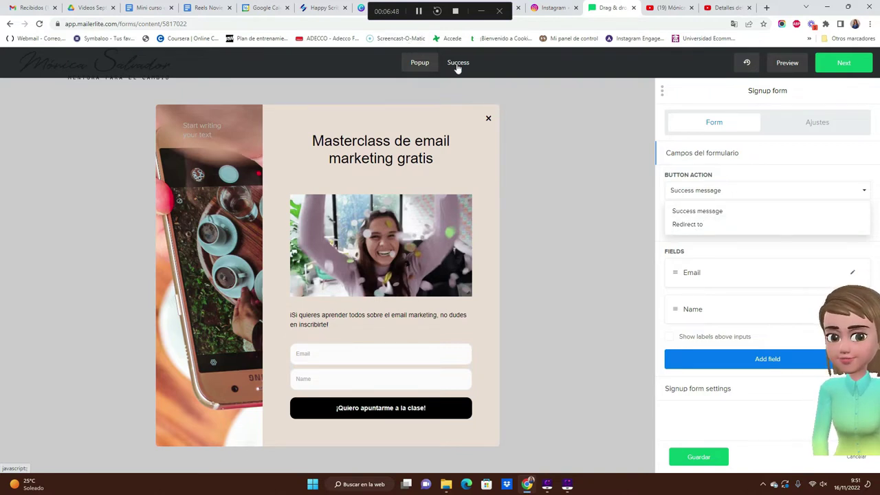
{"action": "left_click", "coordinate": [688, 212]}
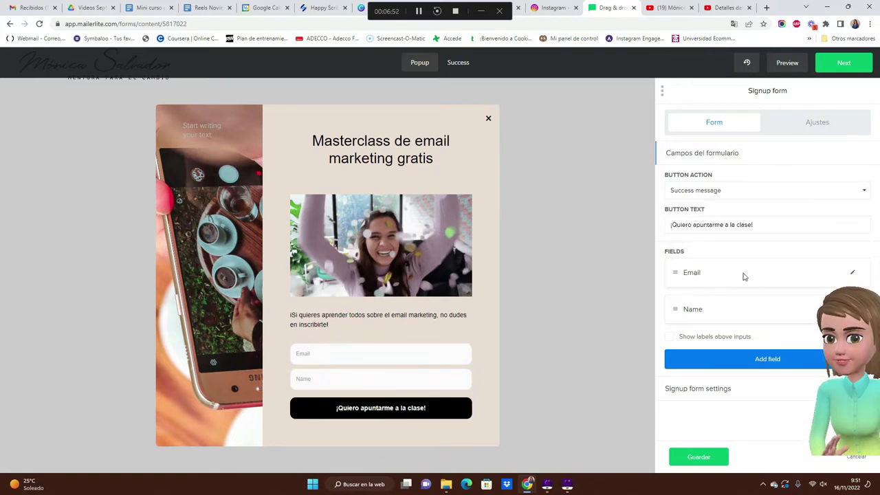
Step: Save the Email field with its existing label, then label the Name field "Nombre" and make it required
{"action": "left_click", "coordinate": [852, 273]}
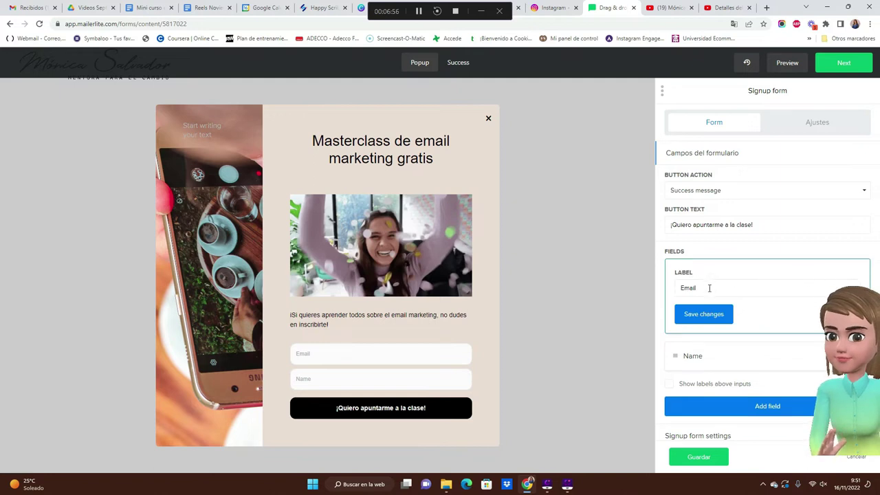
{"action": "left_click", "coordinate": [703, 315]}
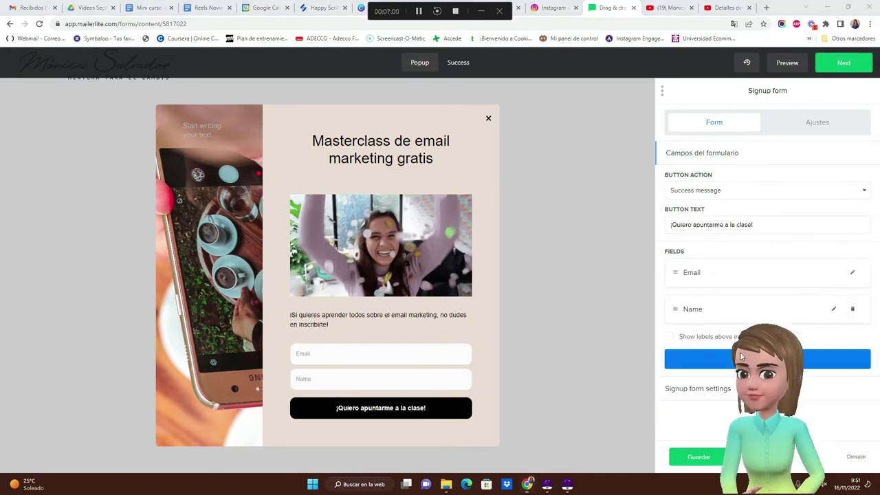
{"action": "left_click", "coordinate": [833, 308]}
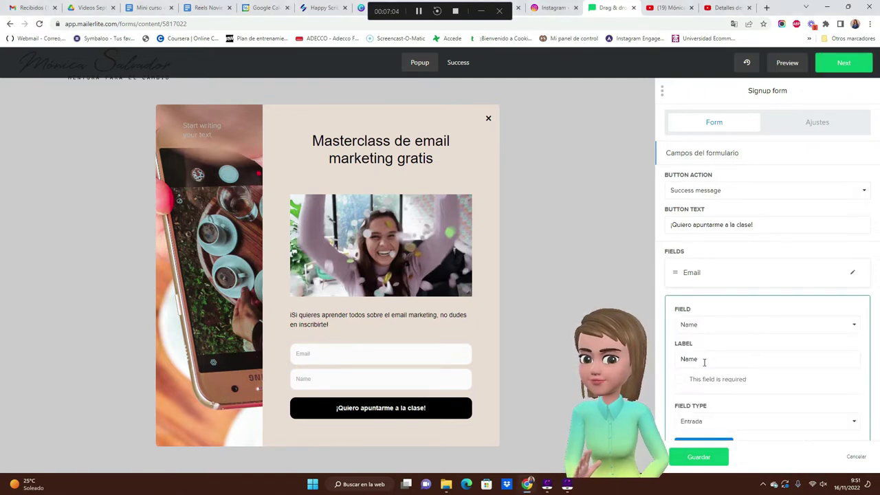
{"action": "left_click_drag", "start_coordinate": [698, 358], "coordinate": [661, 366]}
{"action": "type", "text": "Nombre"}
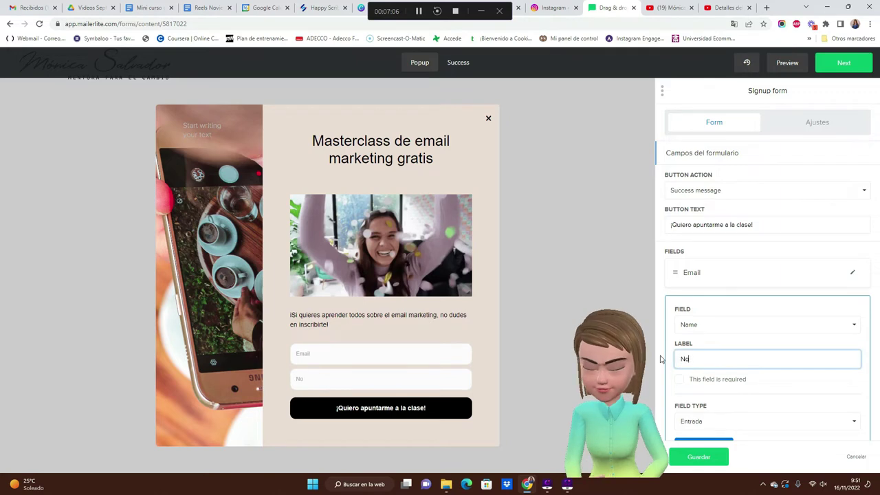
{"action": "left_click", "coordinate": [680, 379]}
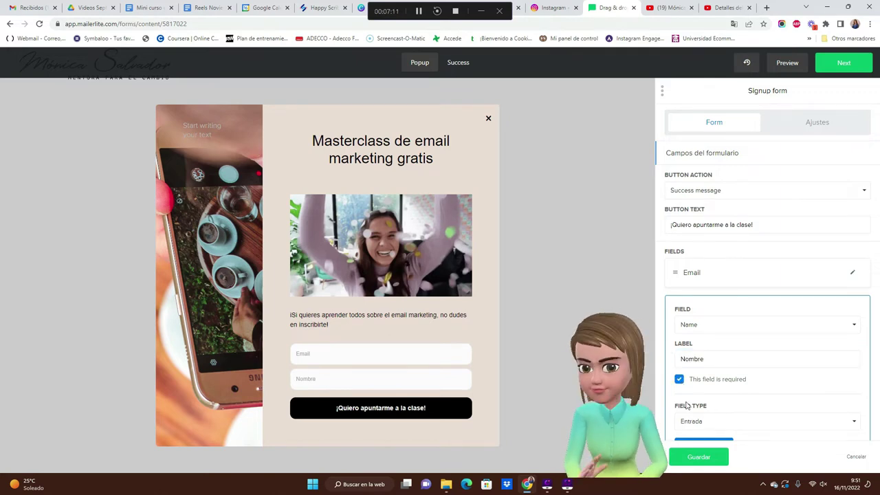
{"action": "left_click", "coordinate": [699, 456]}
{"action": "scroll", "coordinate": [752, 310], "scroll_direction": "down", "scroll_amount": 1}
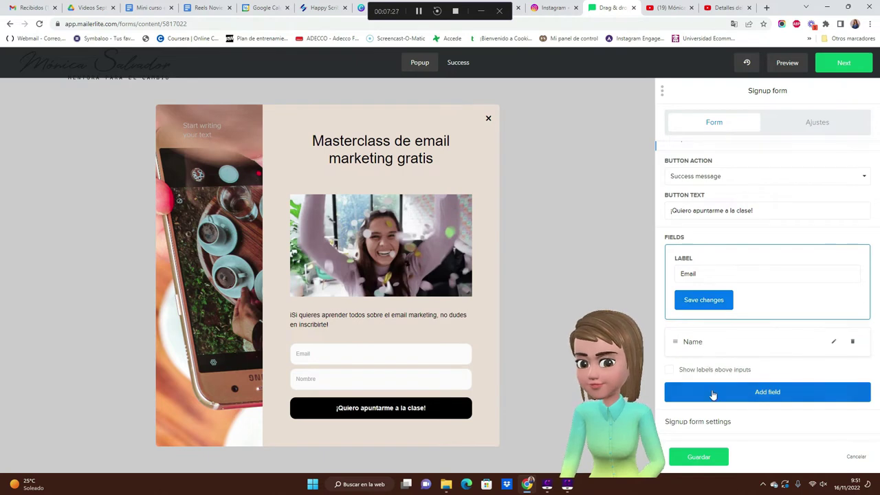
Step: Add a Last name field to the signup form, and delete it again
{"action": "left_click", "coordinate": [759, 393]}
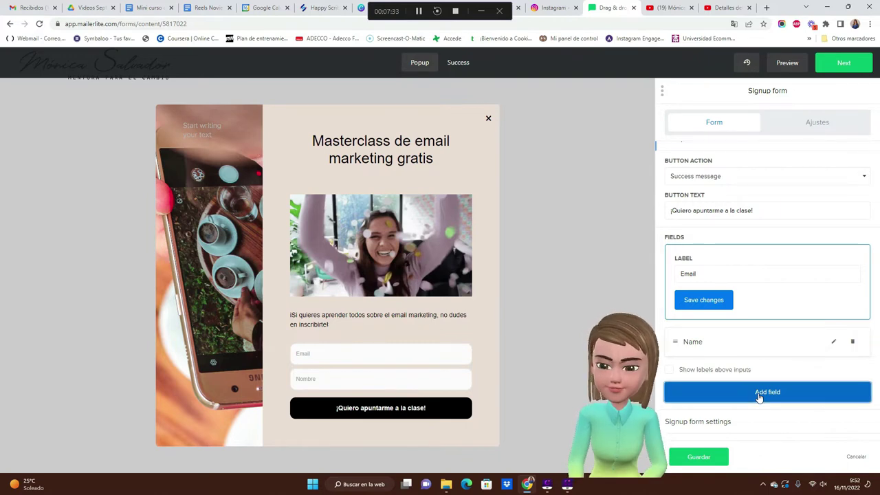
{"action": "scroll", "coordinate": [760, 385], "scroll_direction": "down", "scroll_amount": 1}
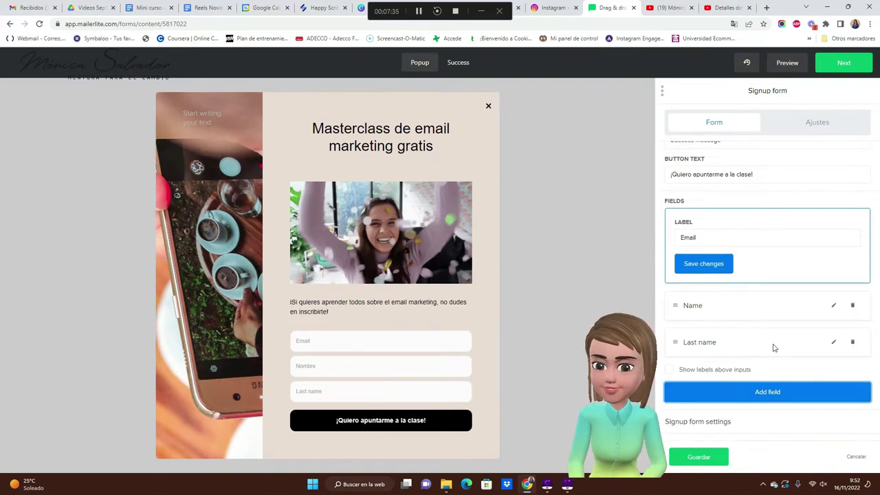
{"action": "mouse_move", "coordinate": [312, 386]}
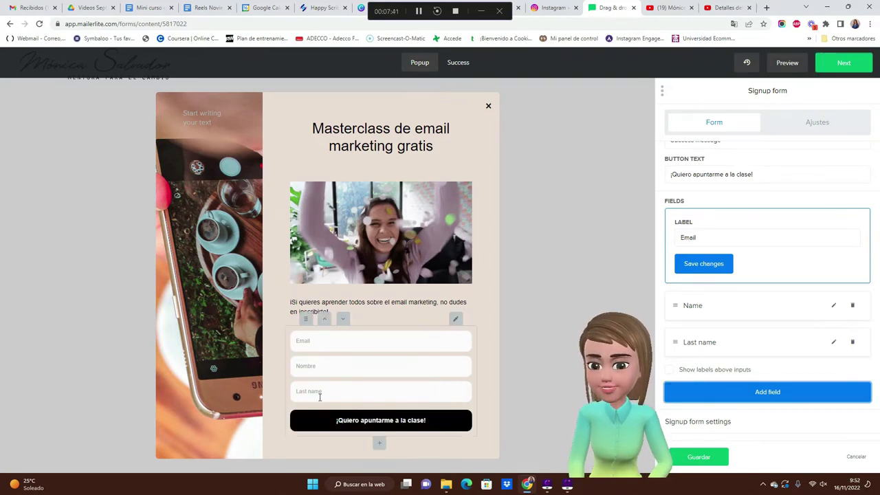
{"action": "left_click", "coordinate": [852, 344]}
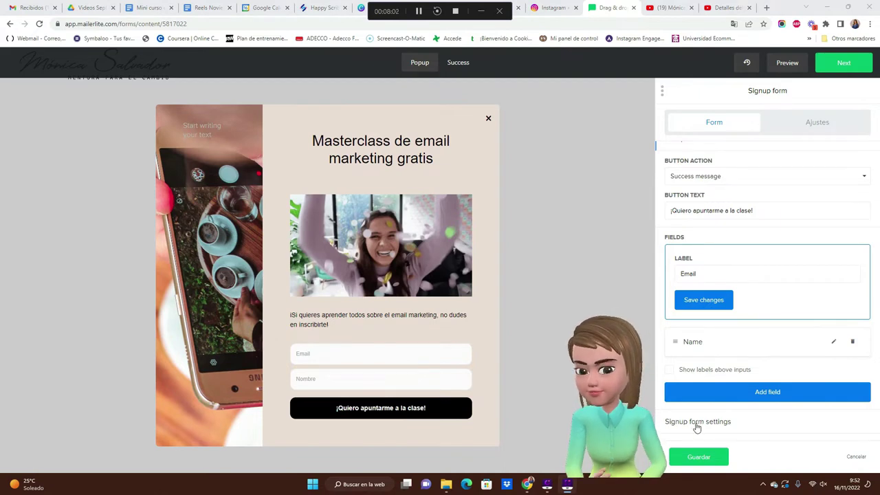
Step: Enable the privacy policy, confirmation checkbox and GDPR-compliant marketing permissions fields in the signup form settings
{"action": "left_click", "coordinate": [695, 425]}
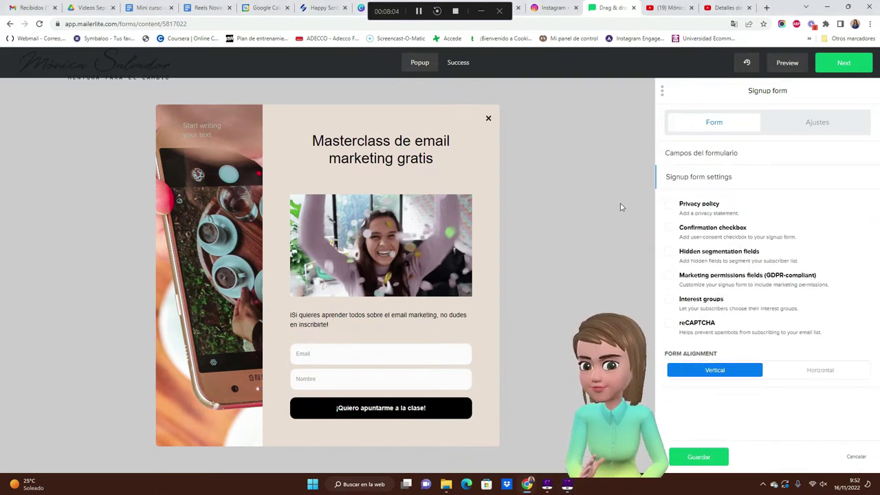
{"action": "left_click", "coordinate": [669, 205]}
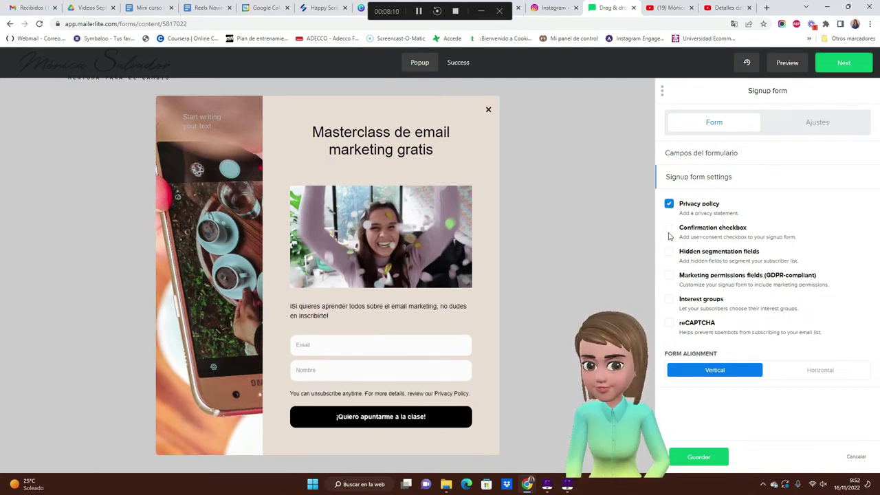
{"action": "left_click", "coordinate": [670, 229]}
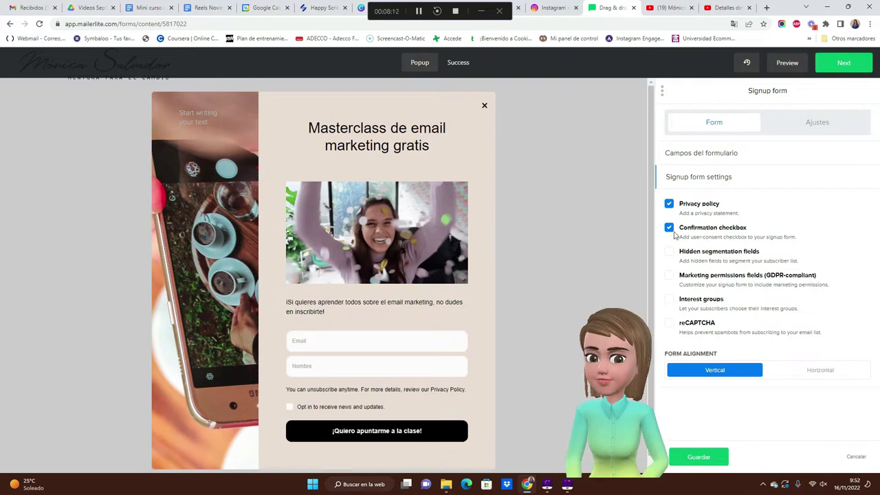
{"action": "left_click", "coordinate": [669, 276]}
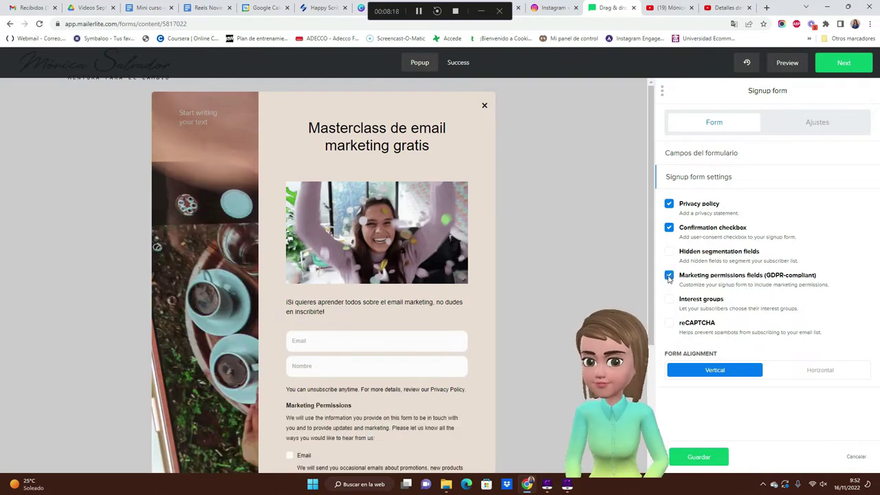
{"action": "scroll", "coordinate": [360, 297], "scroll_direction": "down", "scroll_amount": 2}
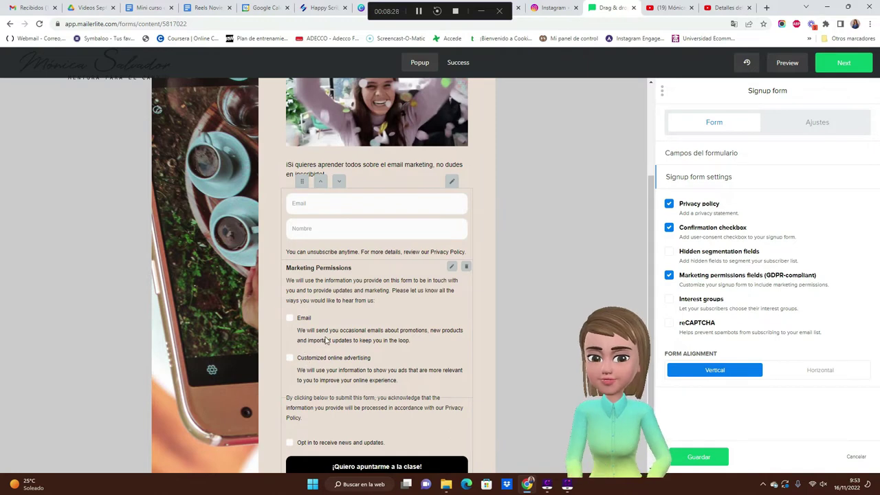
Step: Enable the interest groups and reCAPTCHA options in the signup form settings
{"action": "scroll", "coordinate": [327, 341], "scroll_direction": "down", "scroll_amount": 1}
{"action": "scroll", "coordinate": [328, 340], "scroll_direction": "up", "scroll_amount": 1}
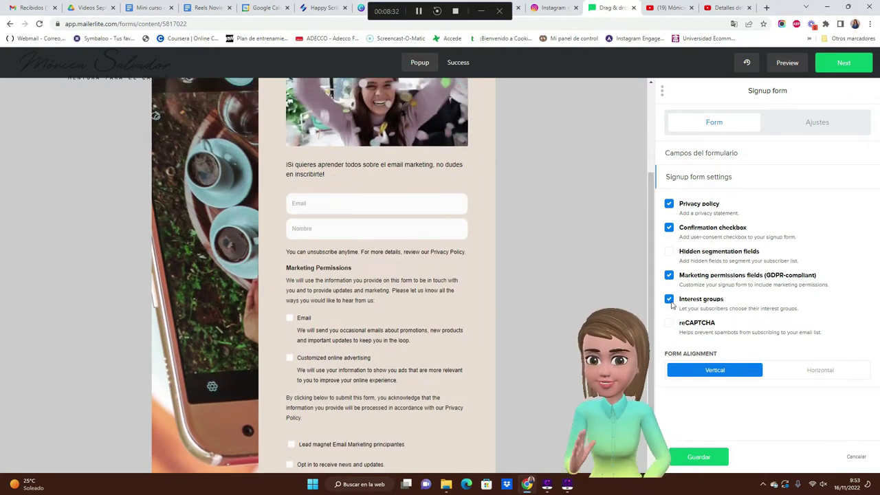
{"action": "scroll", "coordinate": [482, 317], "scroll_direction": "down", "scroll_amount": 2}
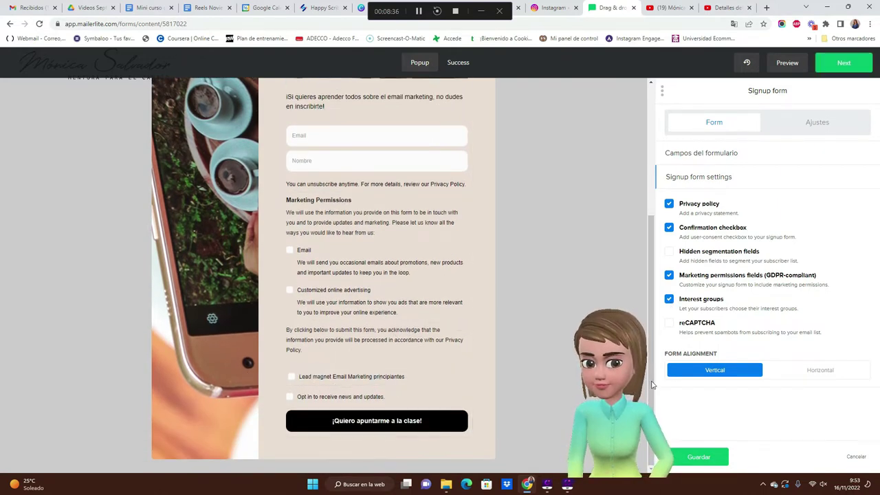
{"action": "left_click", "coordinate": [669, 323]}
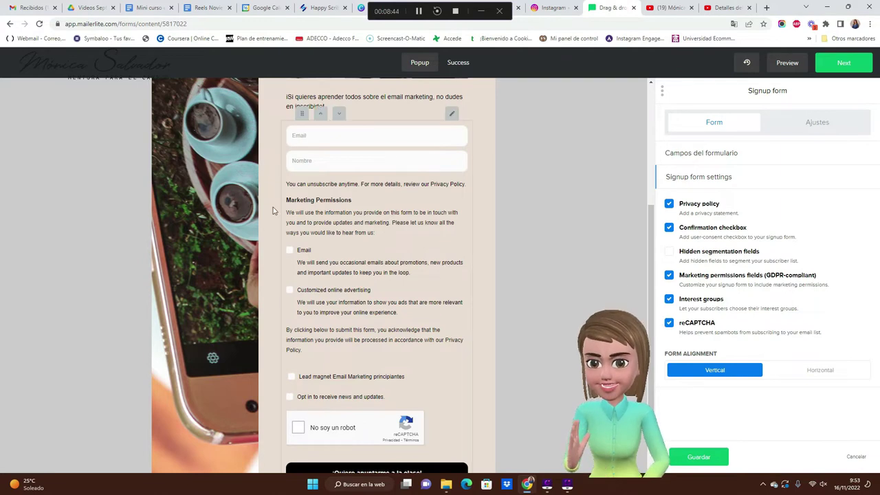
Step: Disable the marketing permissions fields, interest groups and confirmation checkbox in the signup form settings
{"action": "left_click", "coordinate": [669, 275]}
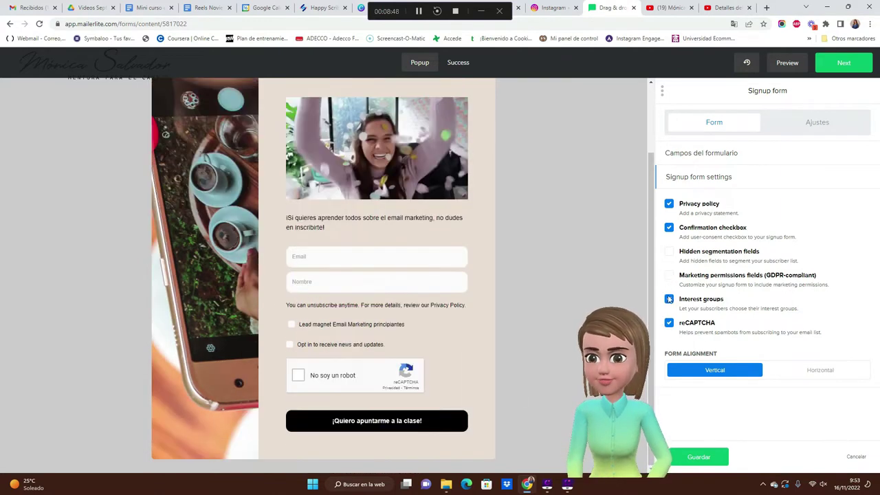
{"action": "left_click", "coordinate": [669, 300]}
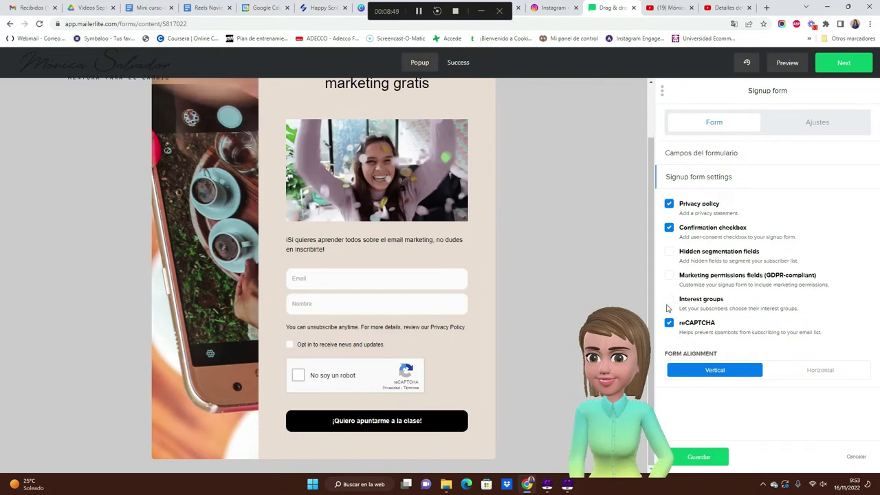
{"action": "left_click", "coordinate": [670, 228]}
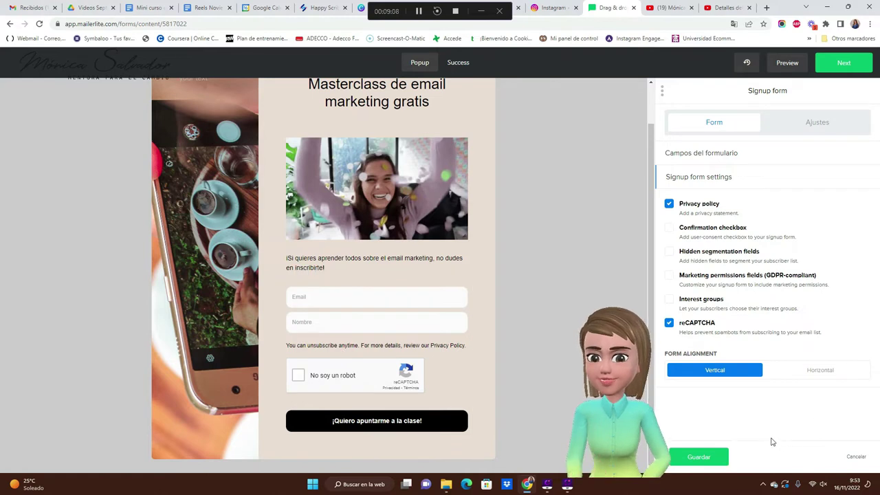
Step: Set the normal-state background colour of the signup form's button to red #e74c3c
{"action": "left_click", "coordinate": [827, 126]}
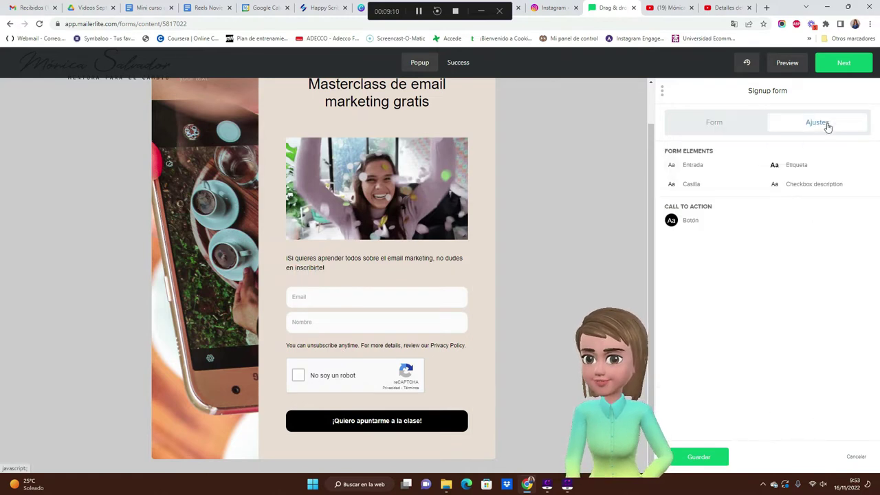
{"action": "left_click", "coordinate": [690, 222]}
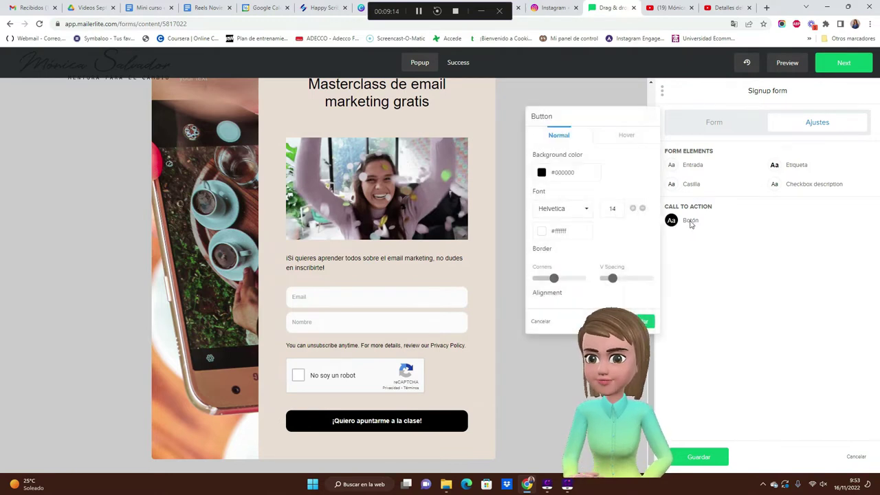
{"action": "left_click", "coordinate": [541, 173]}
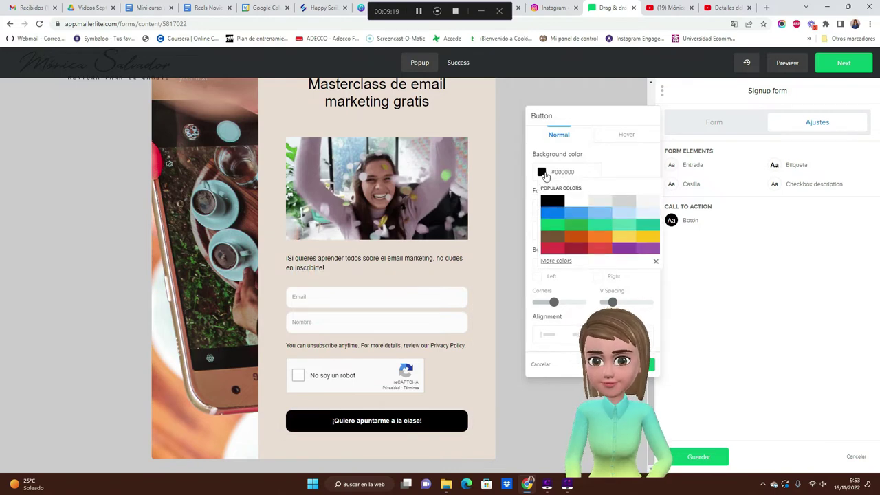
{"action": "left_click", "coordinate": [599, 249]}
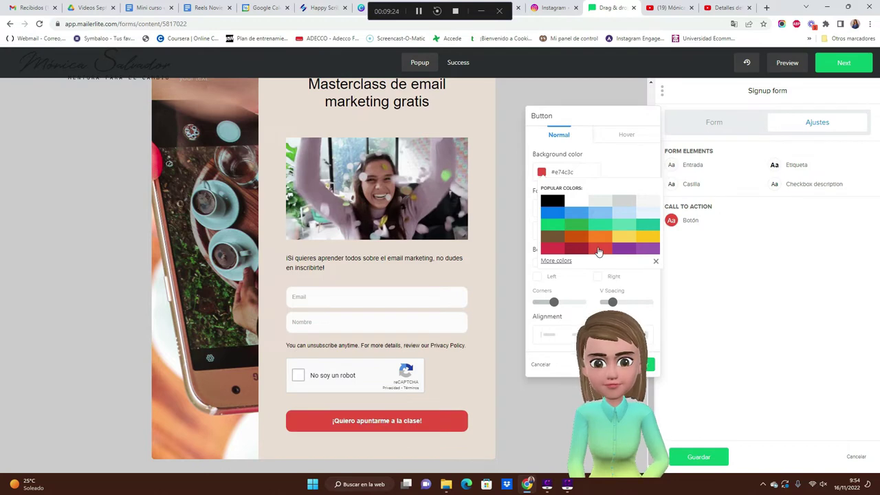
Step: Set the signup button's hover background colour to black #000000 and save the signup form block
{"action": "left_click", "coordinate": [622, 135]}
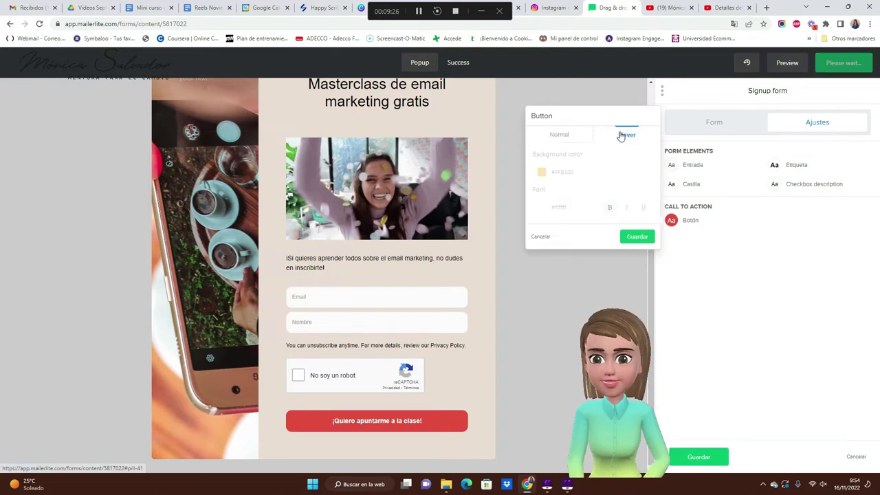
{"action": "left_click", "coordinate": [541, 172]}
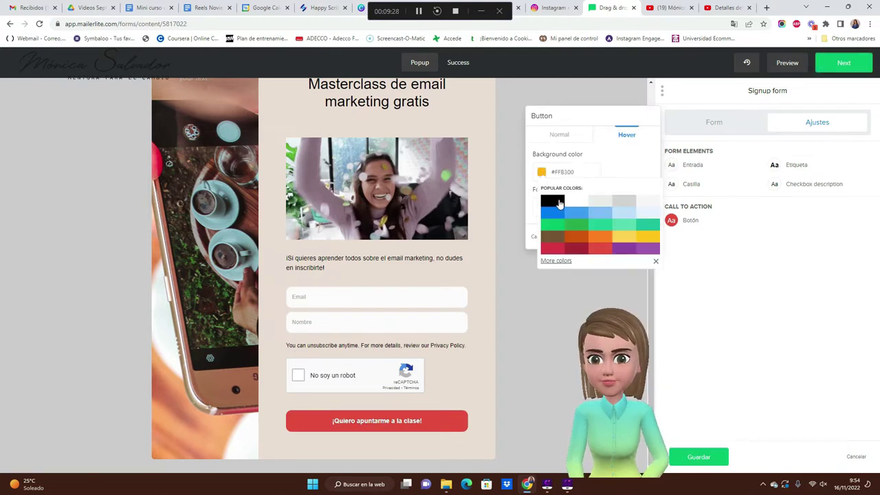
{"action": "left_click", "coordinate": [560, 204]}
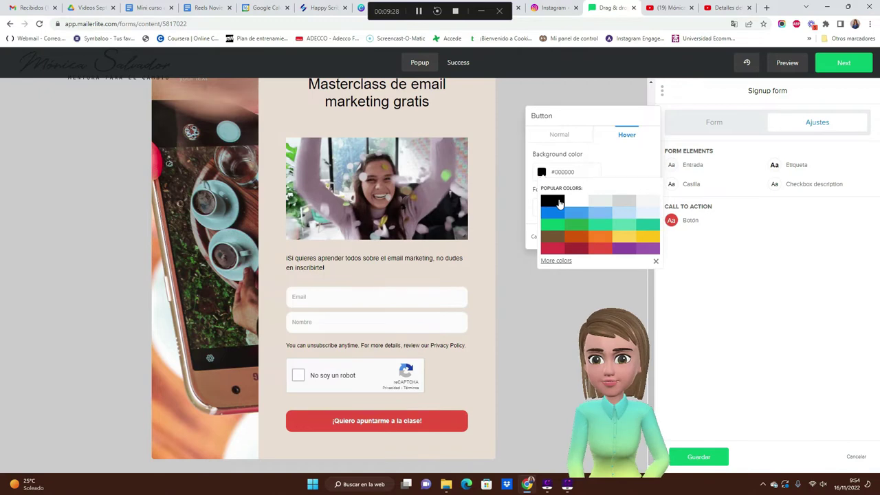
{"action": "left_click", "coordinate": [712, 301]}
{"action": "left_click", "coordinate": [712, 301]}
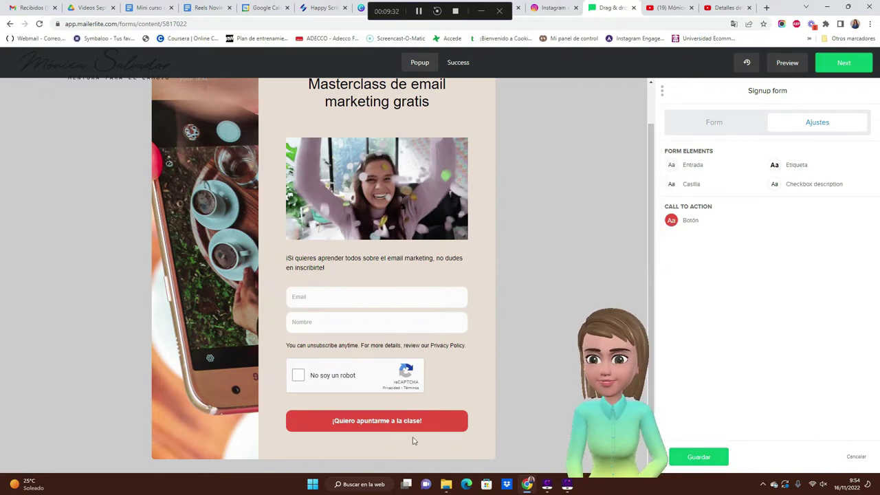
{"action": "scroll", "coordinate": [418, 385], "scroll_direction": "up", "scroll_amount": 1}
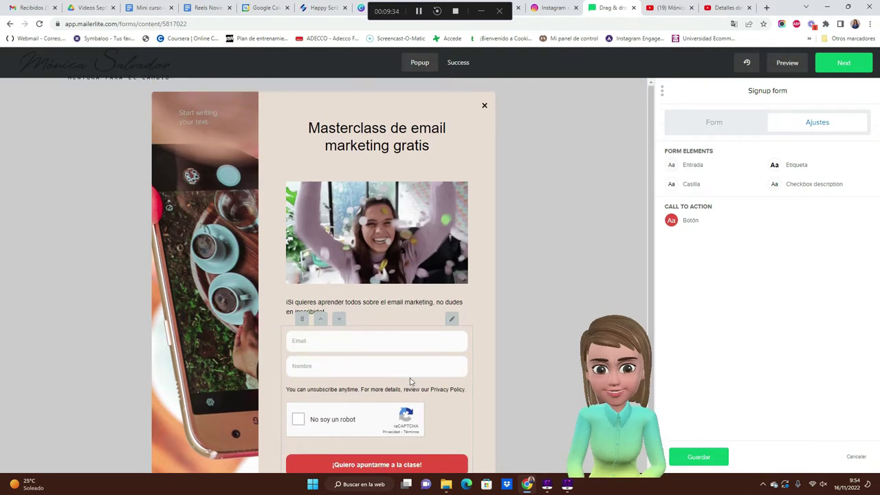
{"action": "left_click", "coordinate": [706, 465]}
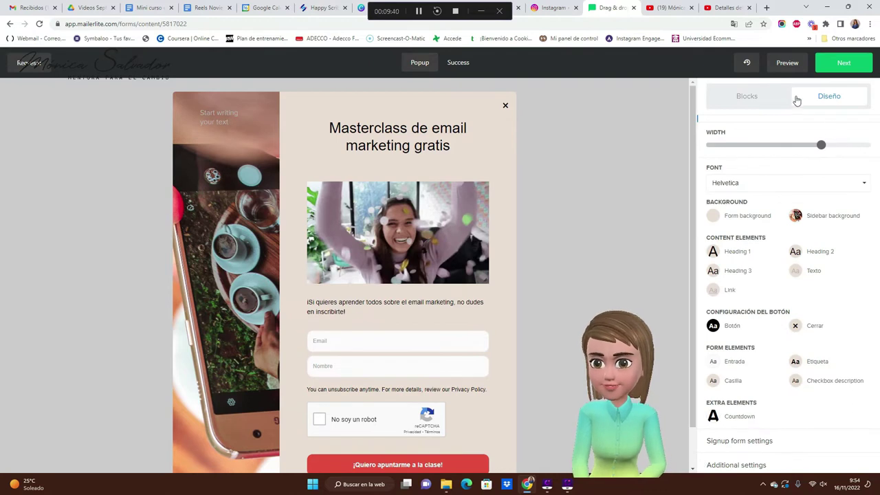
Step: Preview the pop-up in its desktop and mobile versions, and return to the editor
{"action": "left_click", "coordinate": [785, 63]}
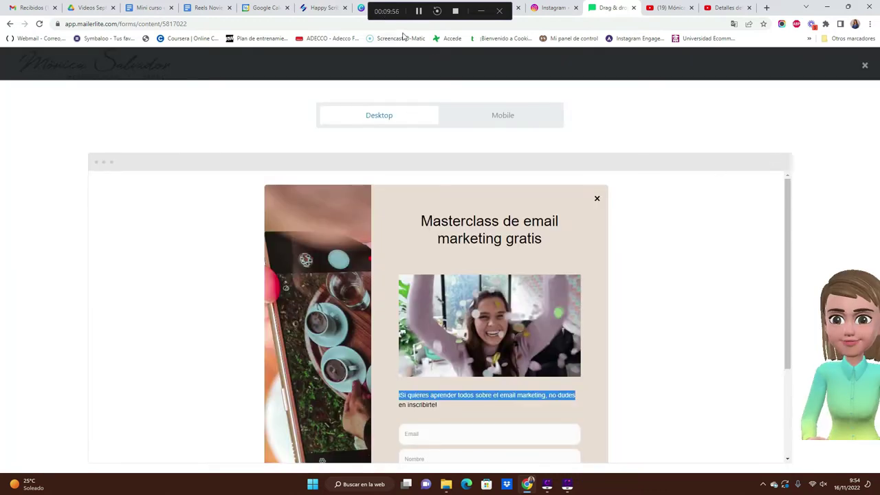
{"action": "left_click", "coordinate": [418, 13]}
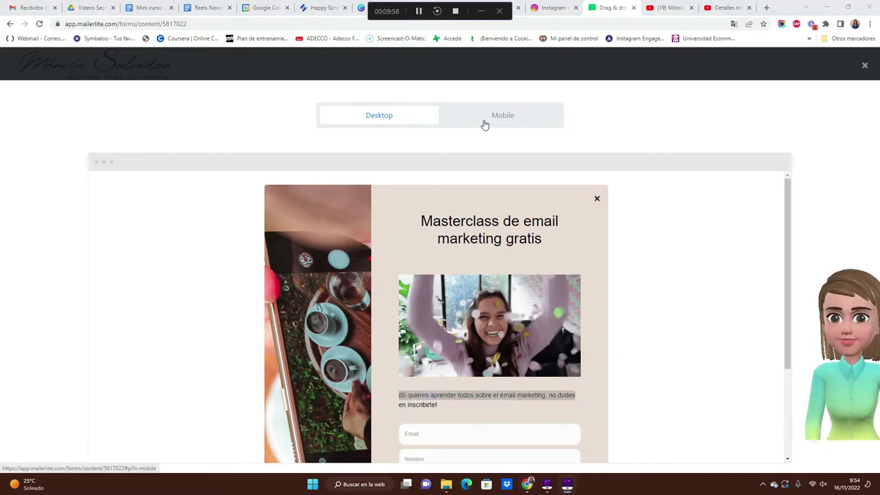
{"action": "left_click", "coordinate": [503, 128]}
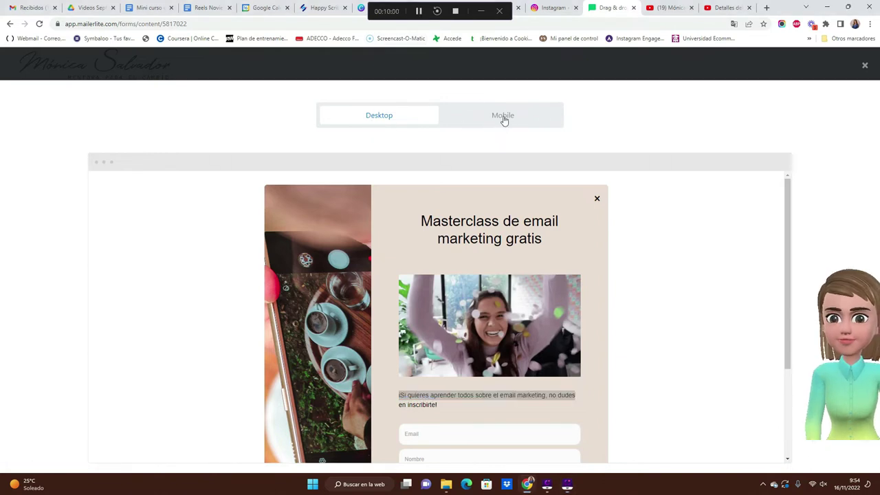
{"action": "left_click", "coordinate": [503, 117]}
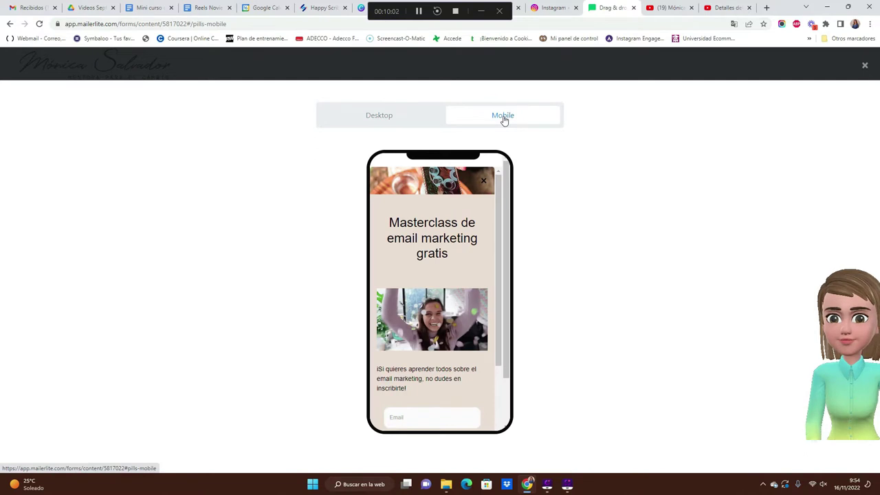
{"action": "left_click", "coordinate": [383, 117]}
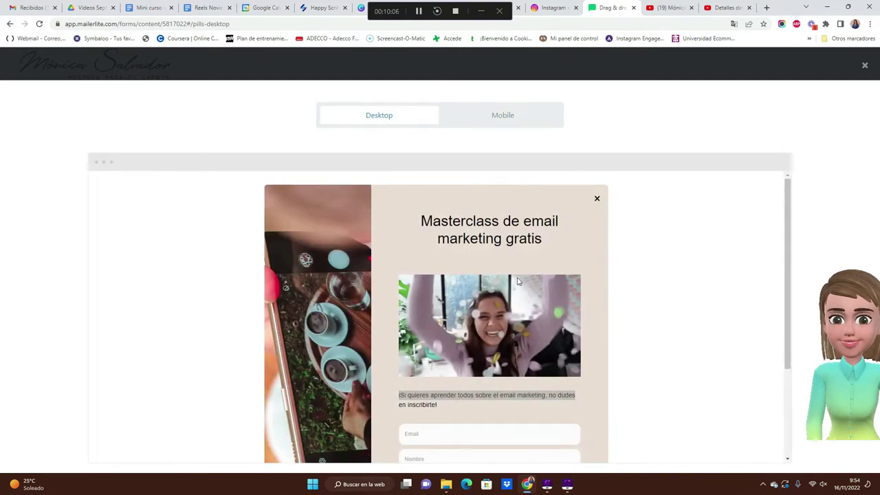
{"action": "left_click", "coordinate": [865, 66]}
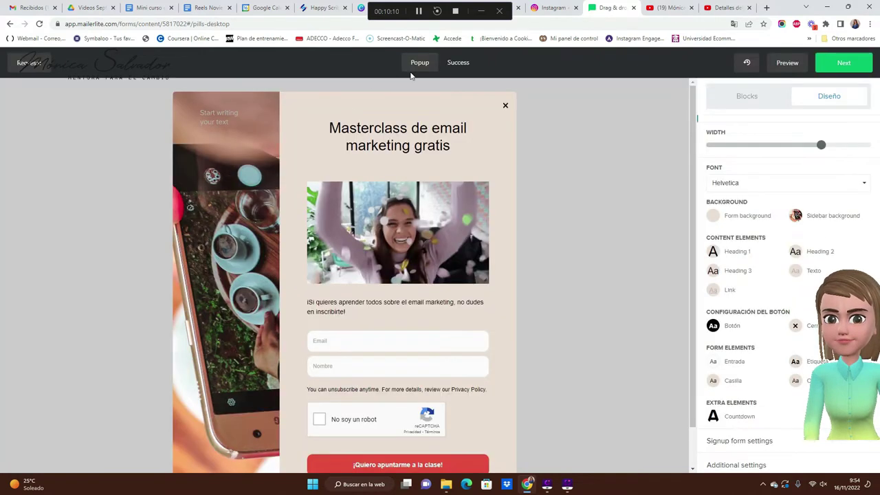
Step: Replace the heading of the pop-up's Success page with "woooww gracias por suscribirte"
{"action": "left_click", "coordinate": [458, 64]}
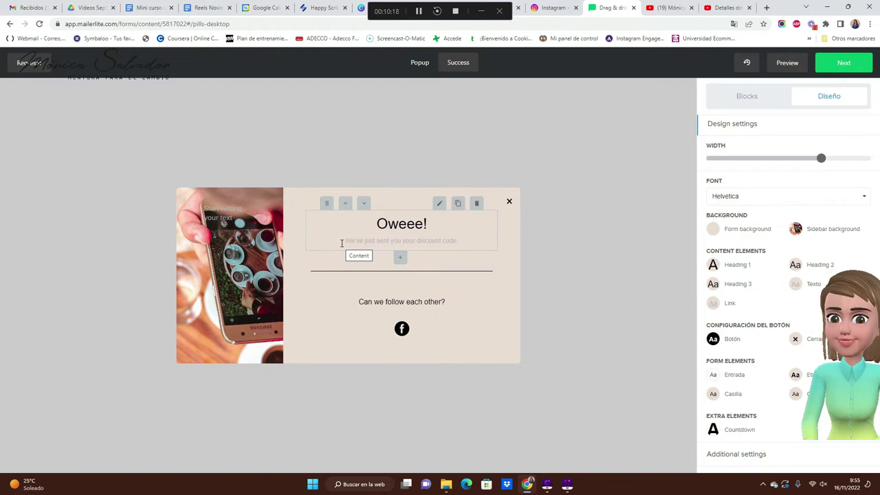
{"action": "left_click", "coordinate": [439, 205]}
{"action": "triple_click", "coordinate": [440, 224]}
{"action": "type", "text": "woooww gracias por suscribirte"}
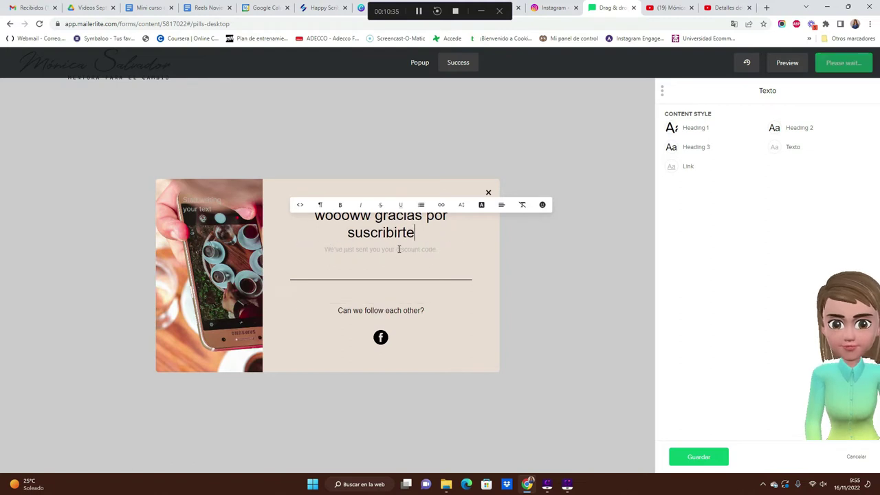
Step: Replace the discount code line under the success heading with "En breve recibiras tu confirmación"
{"action": "left_click", "coordinate": [411, 248]}
{"action": "left_click_drag", "start_coordinate": [437, 248], "coordinate": [321, 250]}
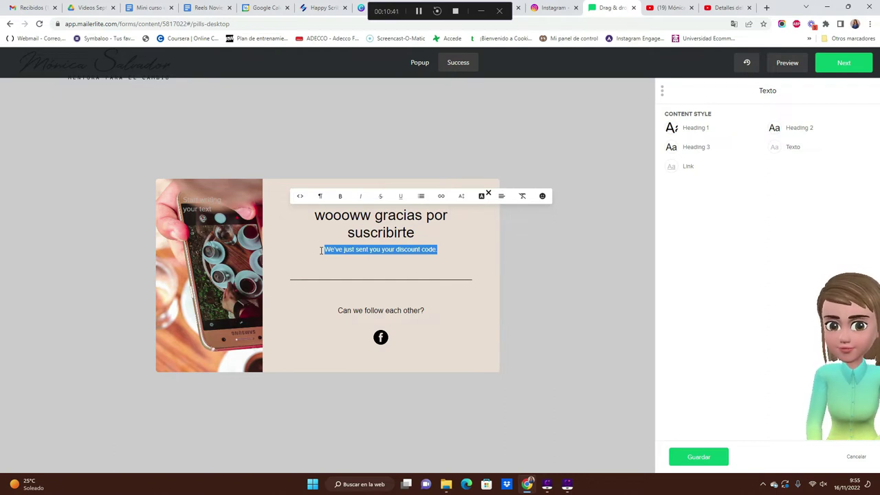
{"action": "key", "text": "BackSpace"}
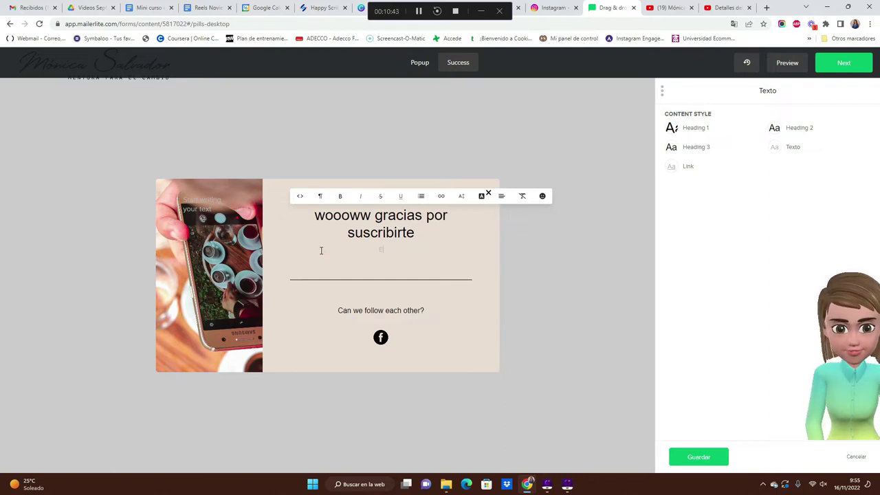
{"action": "type", "text": "En breve recibiras tu"}
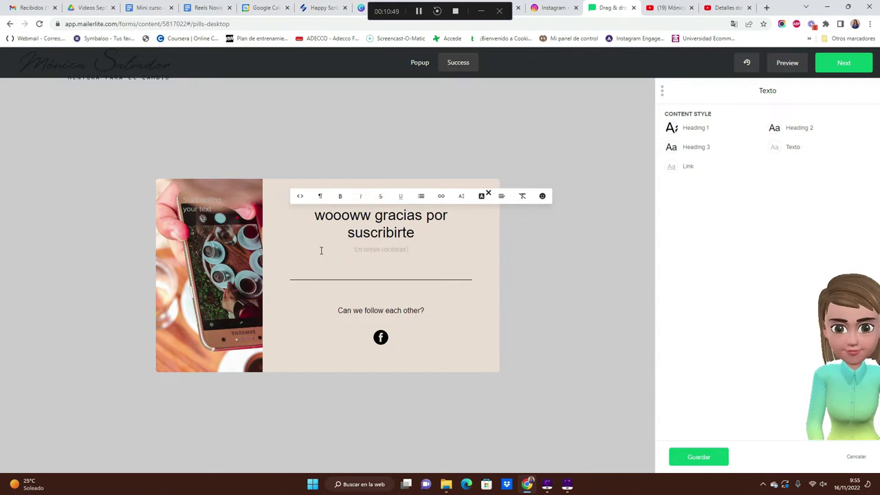
{"action": "type", "text": " con"}
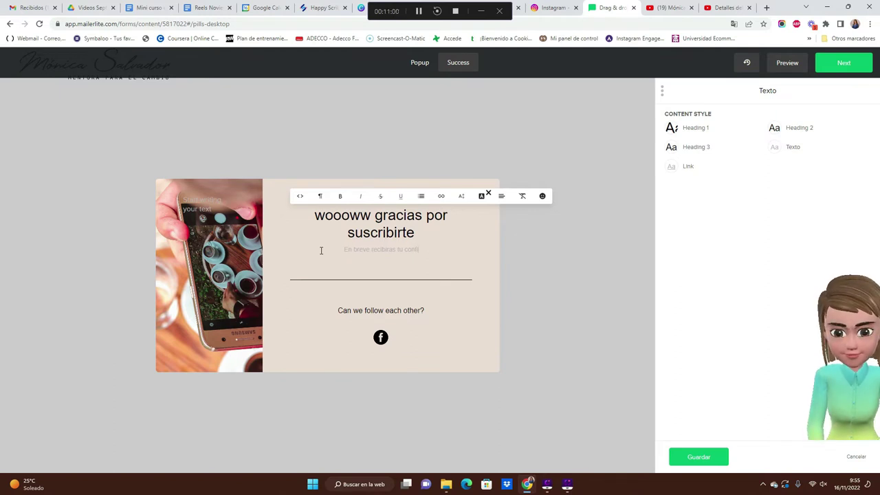
{"action": "type", "text": "firmación"}
Step: Replace the text above the social icon with "¿Nos seguimos en redes sociales?"
{"action": "left_click", "coordinate": [370, 323]}
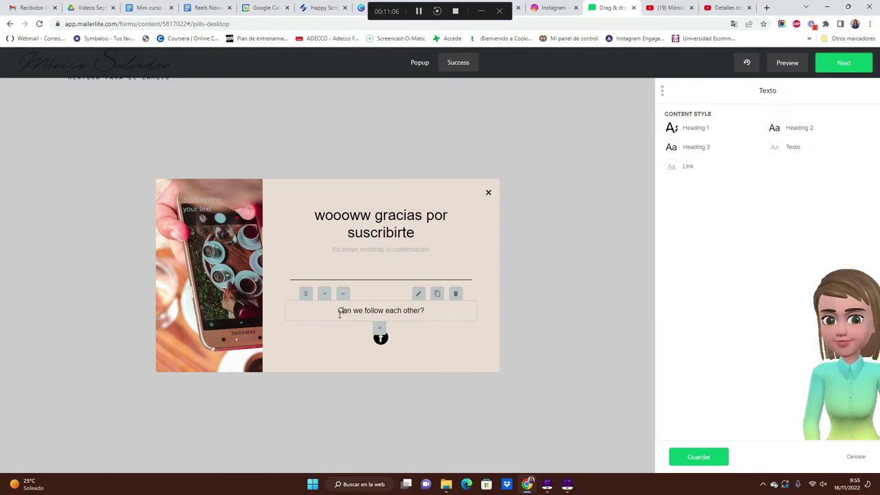
{"action": "left_click_drag", "start_coordinate": [336, 311], "coordinate": [448, 311]}
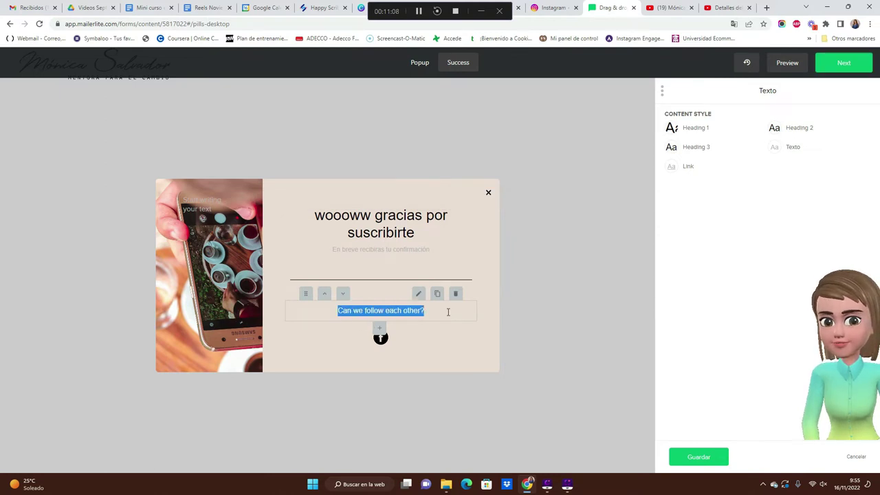
{"action": "type", "text": "¿Nos seguimos en redes sociales?"}
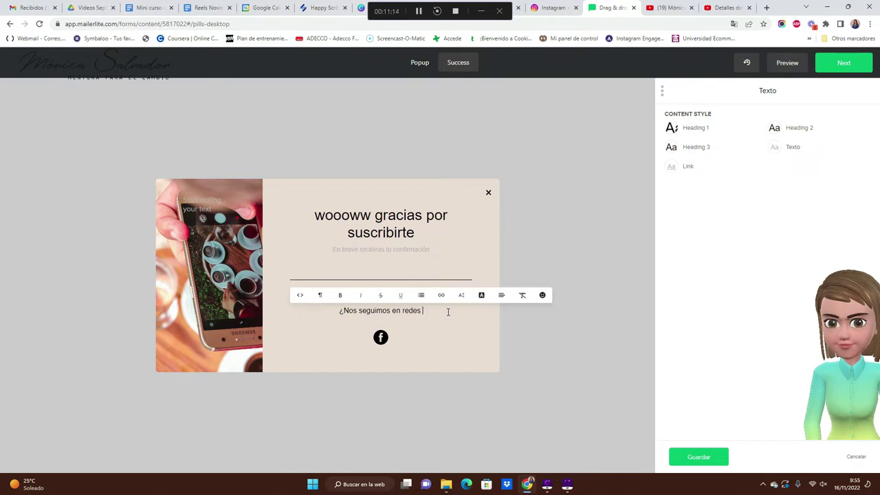
Step: Add a second social link to the success page's social icons and set it to LinkedIn
{"action": "left_click", "coordinate": [390, 345]}
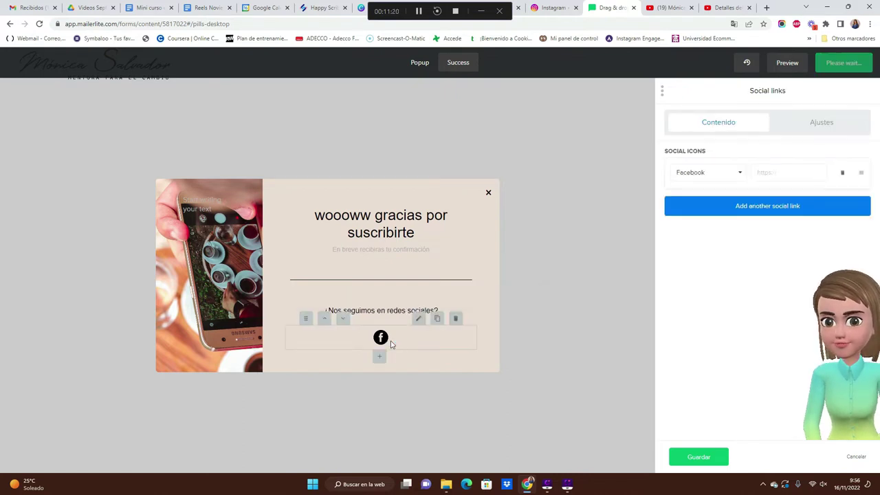
{"action": "left_click", "coordinate": [744, 210]}
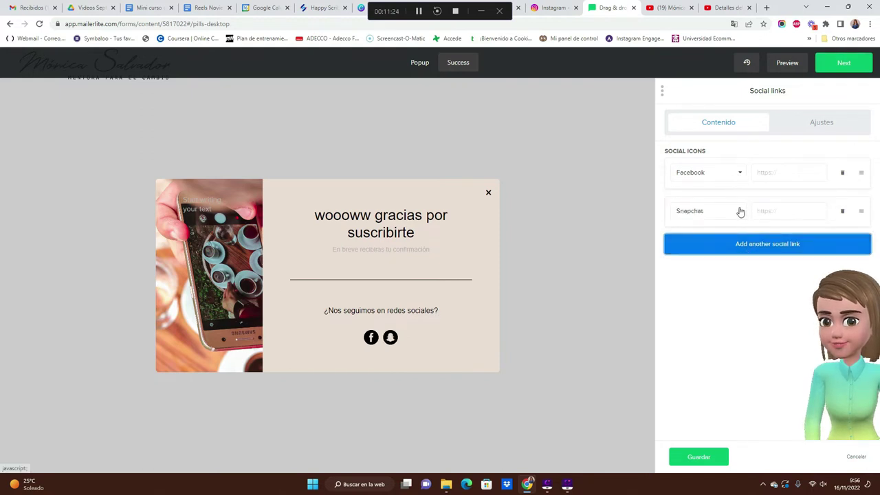
{"action": "left_click", "coordinate": [740, 212]}
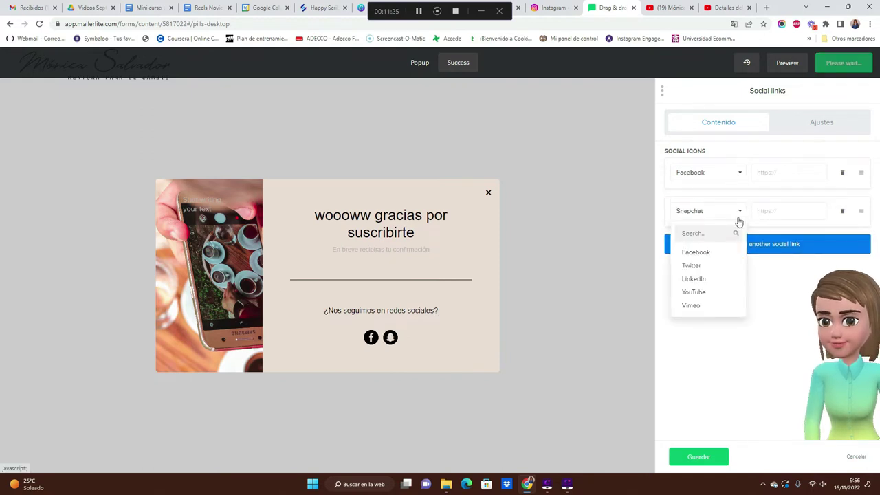
{"action": "left_click", "coordinate": [699, 278]}
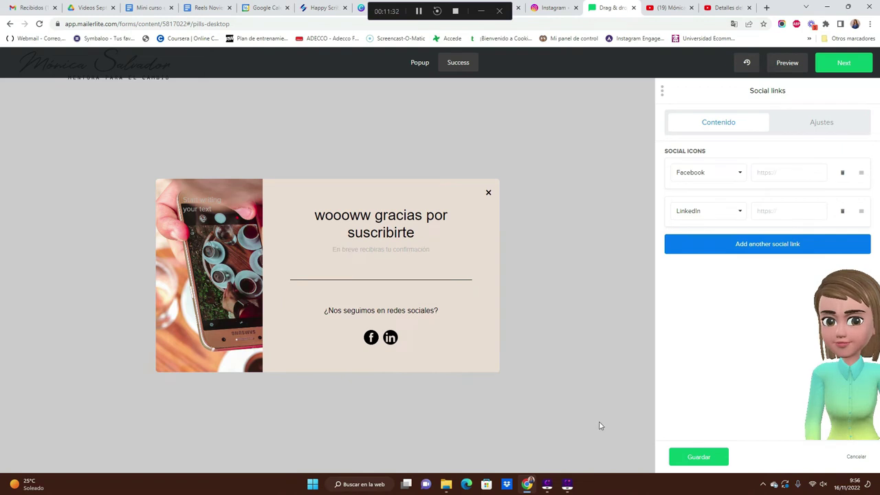
Step: Save the success page's social links and continue to the pop-up's behaviour settings
{"action": "left_click", "coordinate": [694, 456]}
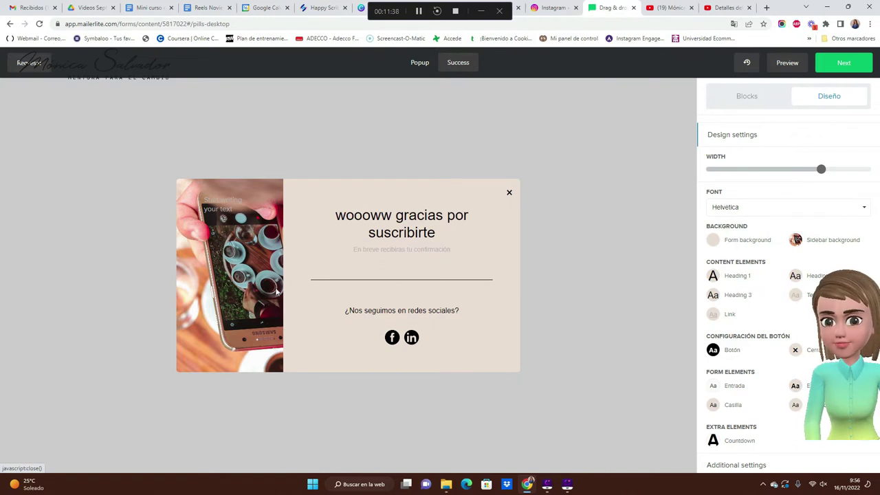
{"action": "left_click", "coordinate": [844, 62]}
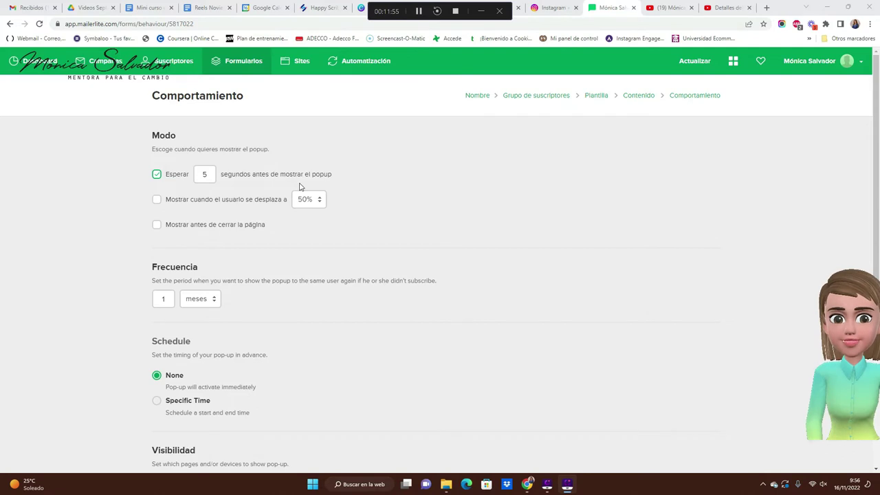
Step: Set the pop-up to wait 7 seconds before showing and enable showing it when the visitor scrolls to 50%
{"action": "left_click", "coordinate": [206, 175]}
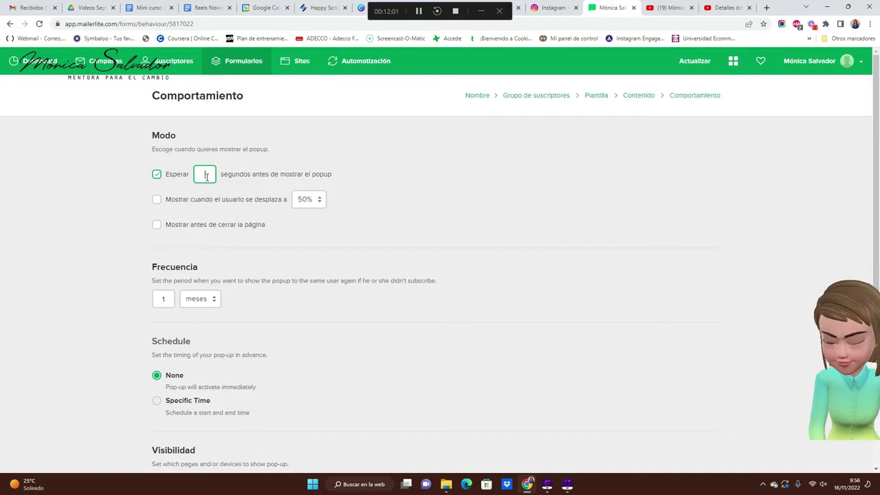
{"action": "type", "text": "7"}
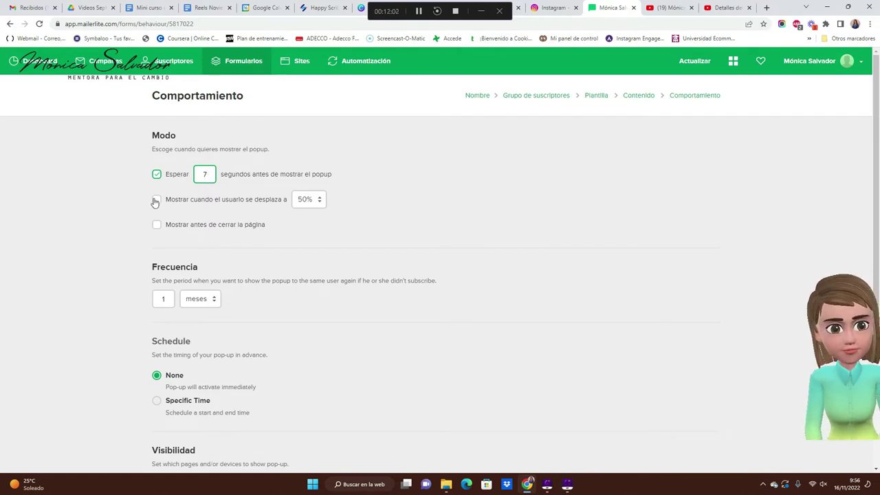
{"action": "left_click", "coordinate": [157, 201]}
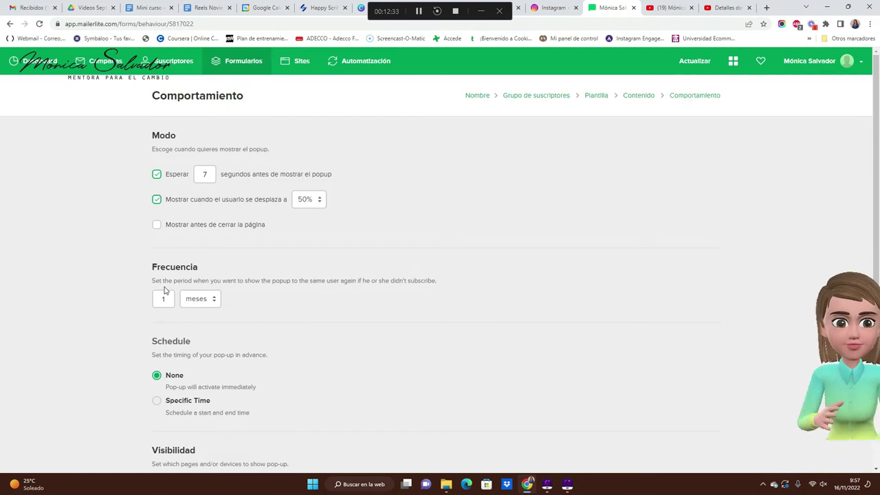
Step: Set the unit of the pop-up's repeat frequency to semanas
{"action": "left_click", "coordinate": [212, 300]}
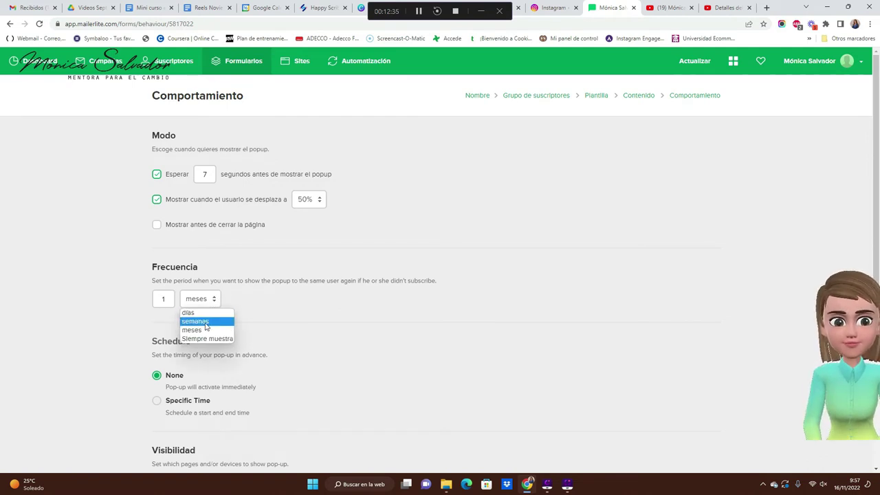
{"action": "left_click", "coordinate": [205, 322]}
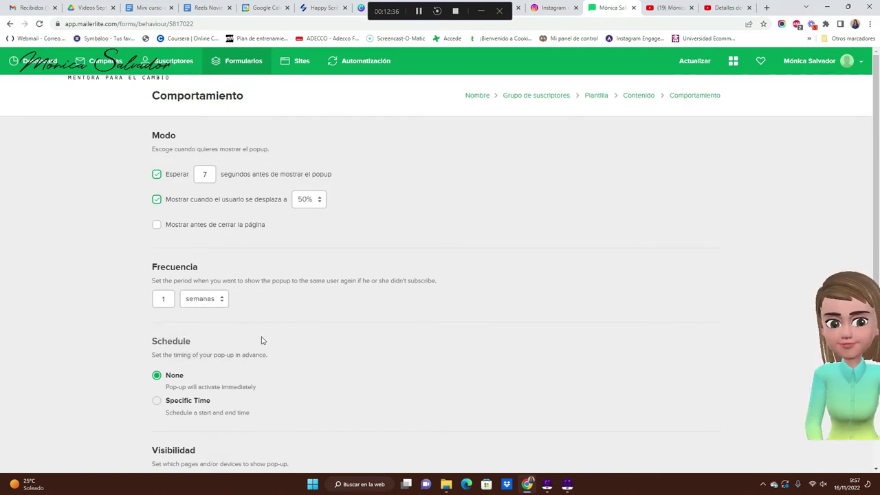
Step: Keep the visibility at Siempre mostrar, hide the pop-up on mobiles and tablets, and save through the tracker snippet page to the form overview
{"action": "scroll", "coordinate": [262, 352], "scroll_direction": "down", "scroll_amount": 1}
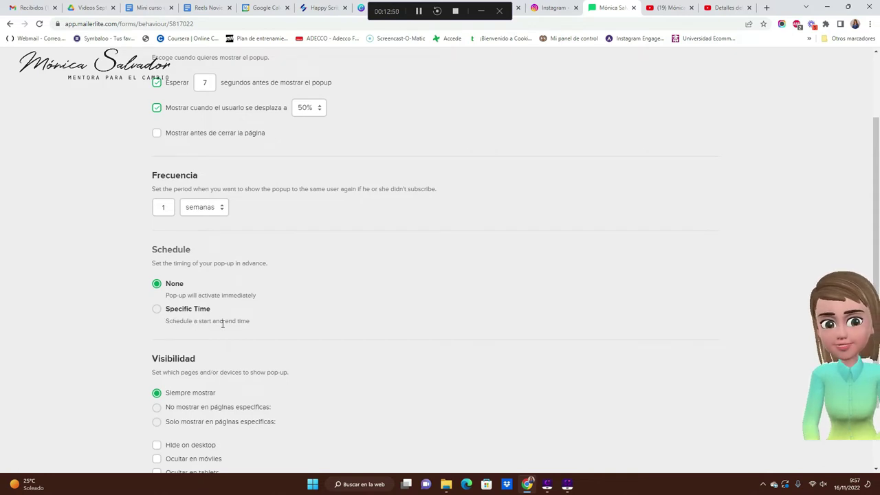
{"action": "scroll", "coordinate": [230, 359], "scroll_direction": "down", "scroll_amount": 2}
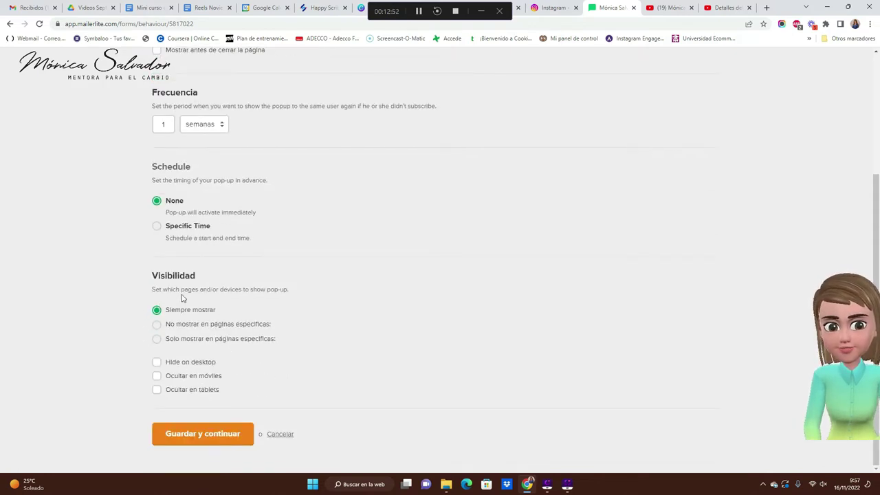
{"action": "left_click", "coordinate": [158, 325]}
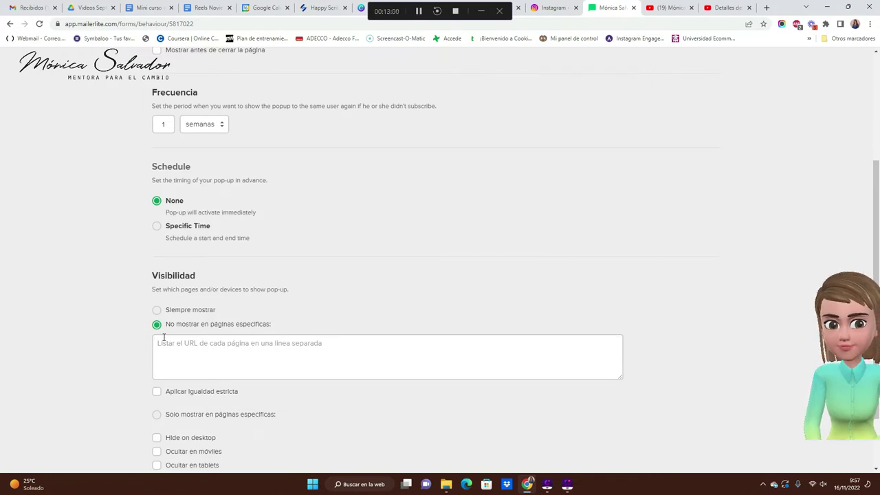
{"action": "left_click", "coordinate": [157, 310]}
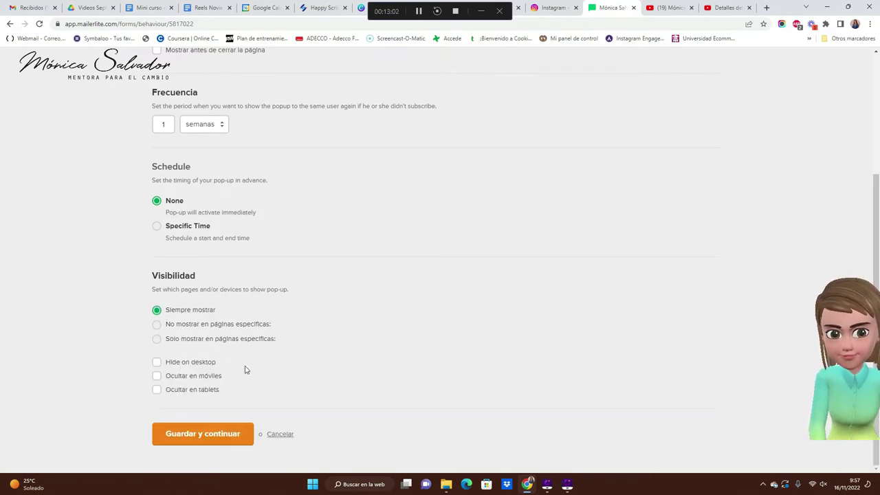
{"action": "left_click", "coordinate": [157, 378]}
{"action": "left_click", "coordinate": [157, 391]}
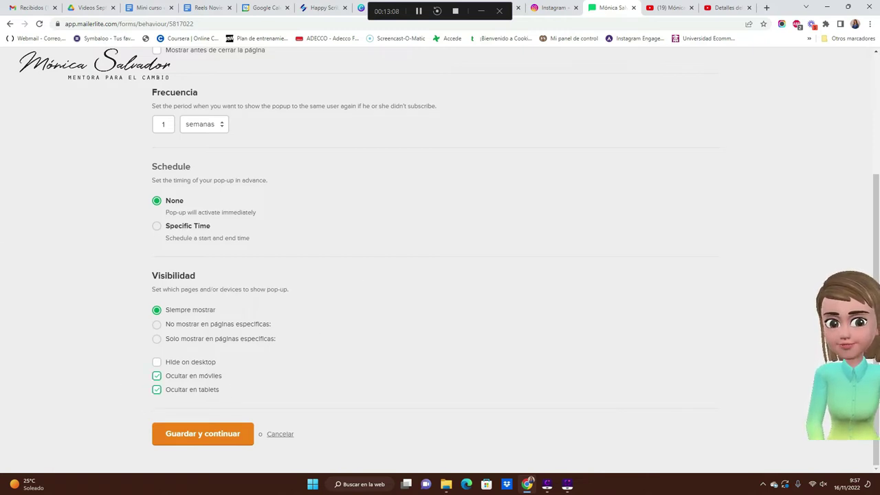
{"action": "left_click", "coordinate": [225, 438]}
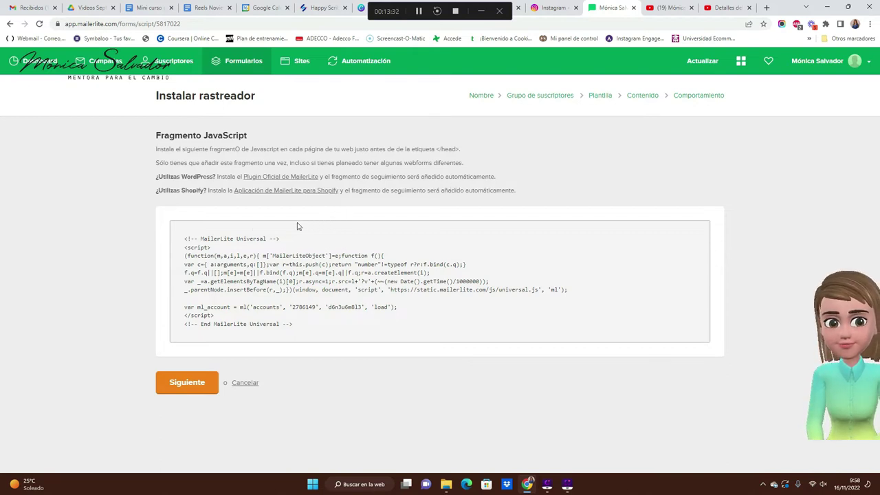
{"action": "left_click", "coordinate": [194, 389]}
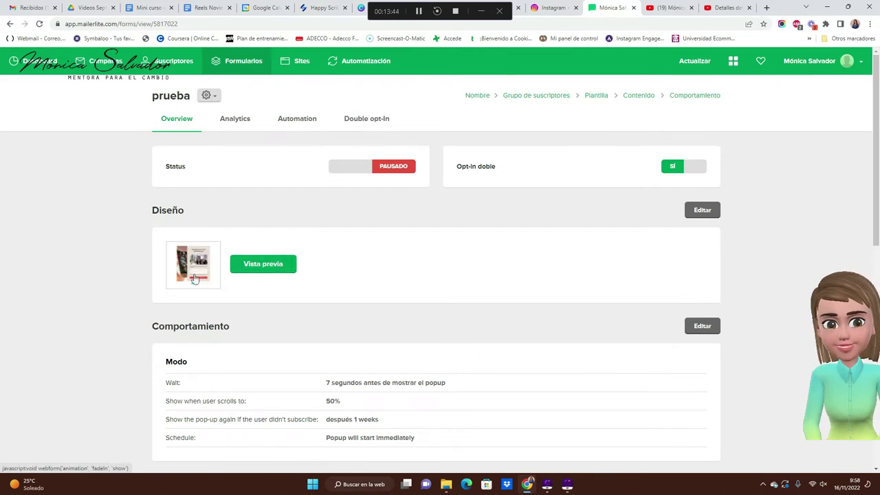
Step: Review the form overview's behaviour, visibility, subscriber group and JavaScript tracking snippet sections
{"action": "scroll", "coordinate": [389, 350], "scroll_direction": "down", "scroll_amount": 3}
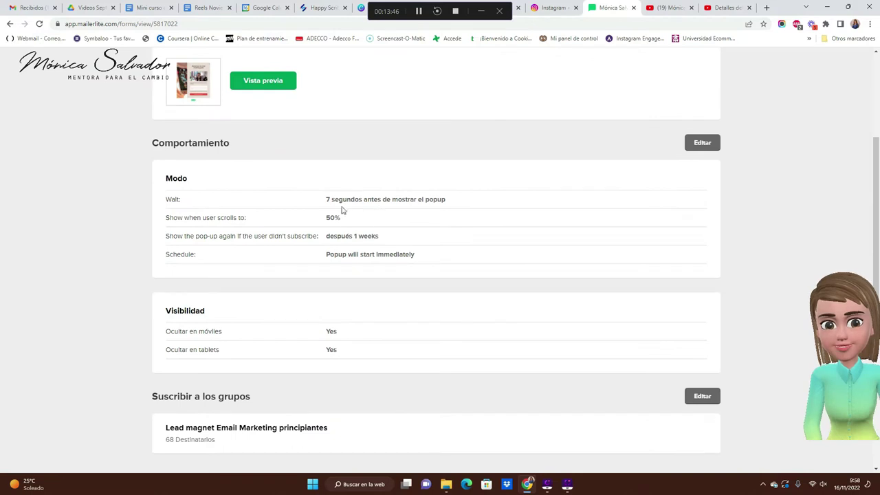
{"action": "scroll", "coordinate": [373, 270], "scroll_direction": "down", "scroll_amount": 2}
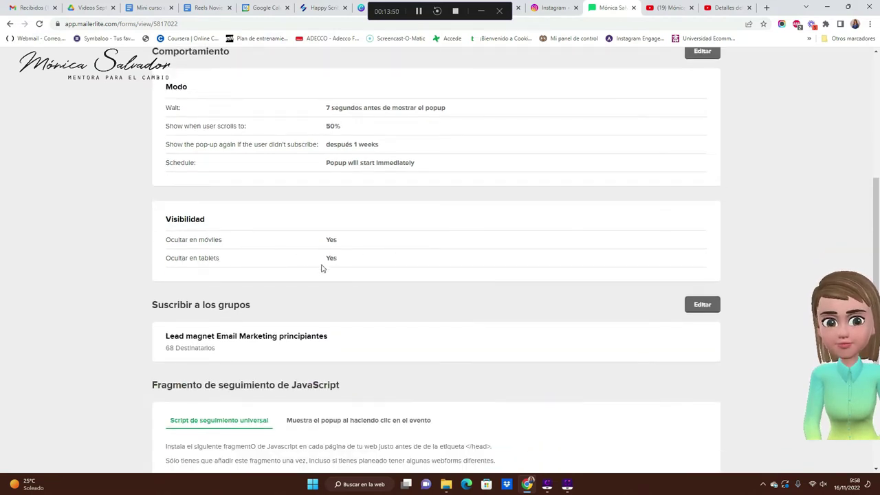
{"action": "scroll", "coordinate": [261, 331], "scroll_direction": "down", "scroll_amount": 1}
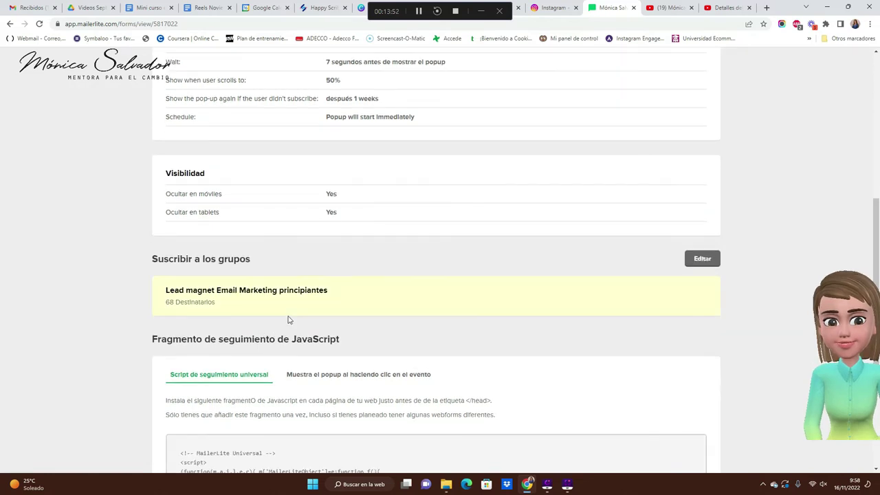
{"action": "scroll", "coordinate": [288, 319], "scroll_direction": "down", "scroll_amount": 2}
{"action": "scroll", "coordinate": [287, 354], "scroll_direction": "up", "scroll_amount": 8}
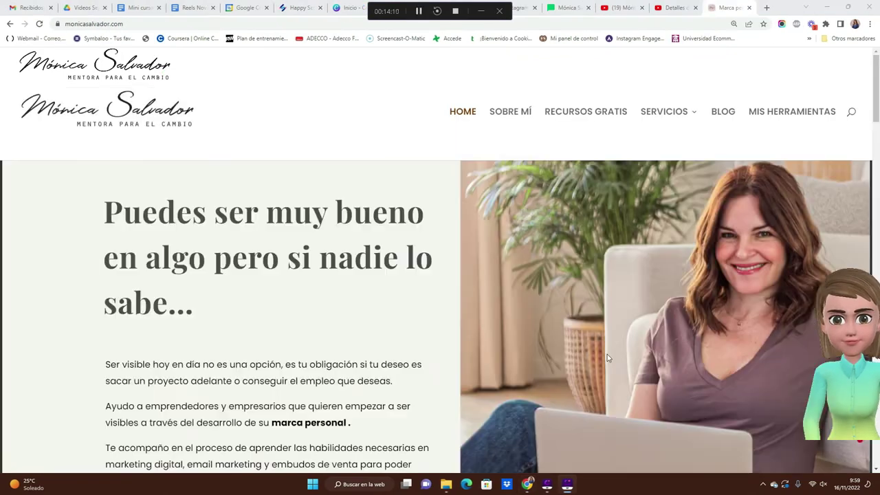
Step: Browse the published website's homepage until its live ebook pop-up appears, and close the pop-up
{"action": "scroll", "coordinate": [475, 342], "scroll_direction": "down", "scroll_amount": 10}
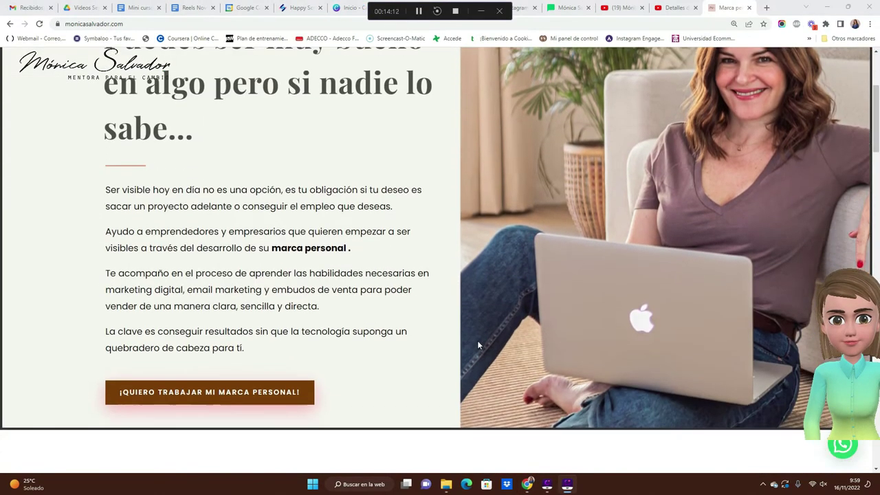
{"action": "scroll", "coordinate": [414, 186], "scroll_direction": "down", "scroll_amount": 5}
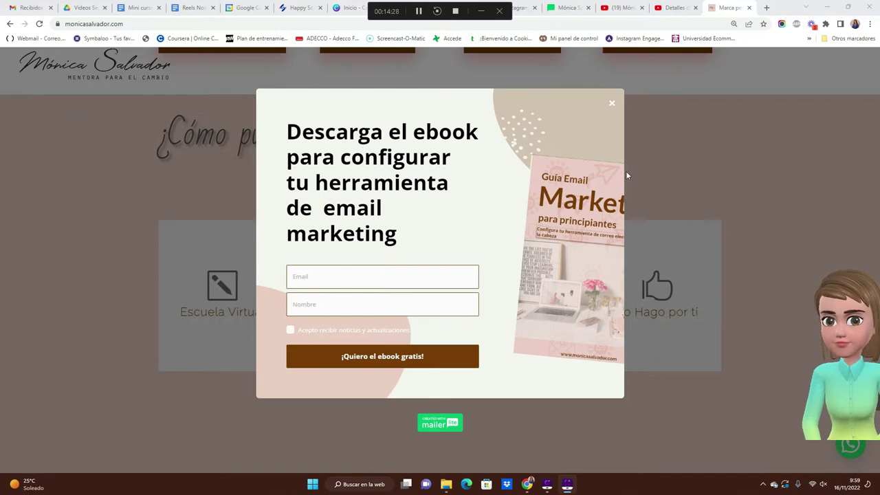
{"action": "left_click", "coordinate": [612, 104]}
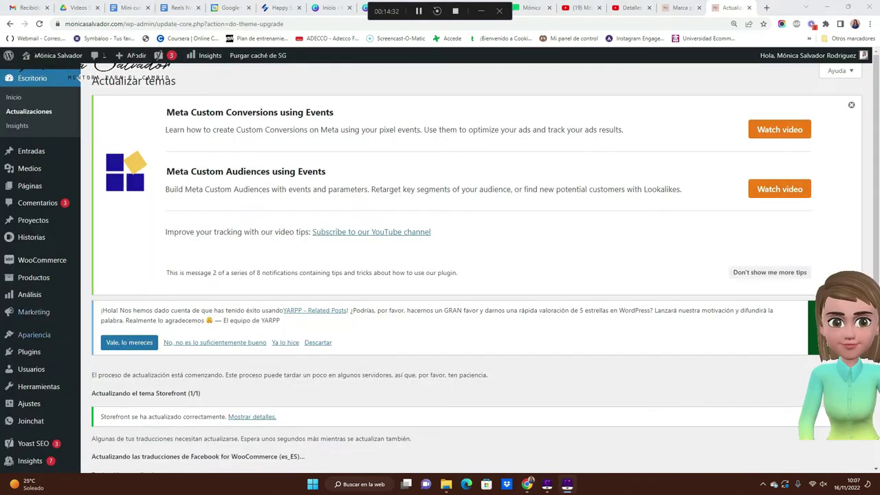
Step: In the site's WordPress admin, open the installed plugins and locate the MailerLite - Signup forms (official) plugin
{"action": "mouse_move", "coordinate": [41, 397]}
{"action": "scroll", "coordinate": [41, 397], "scroll_direction": "down", "scroll_amount": 5}
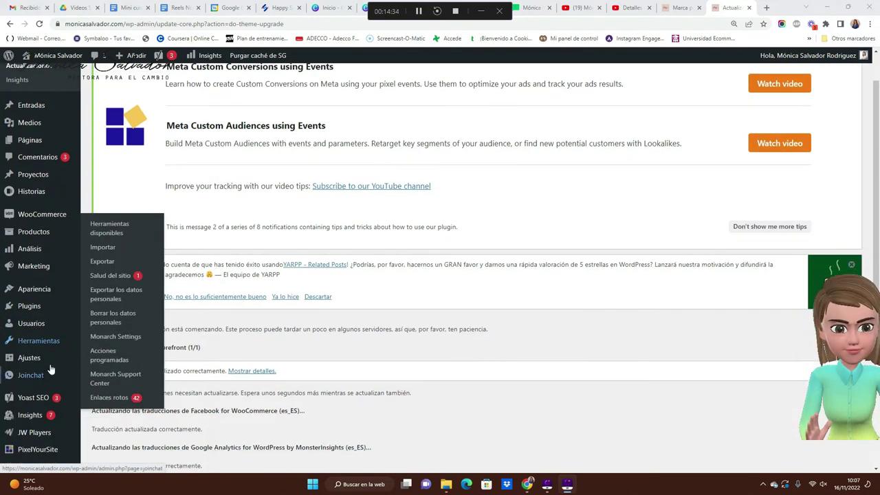
{"action": "mouse_move", "coordinate": [26, 443]}
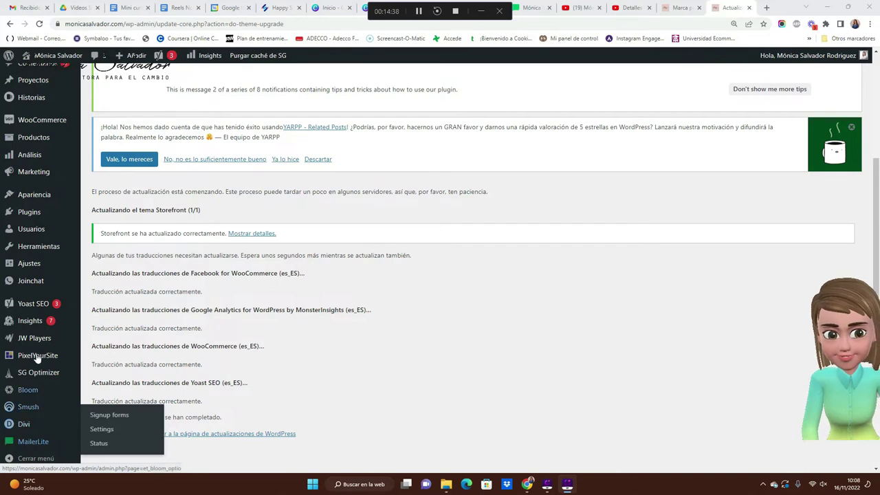
{"action": "mouse_move", "coordinate": [29, 213]}
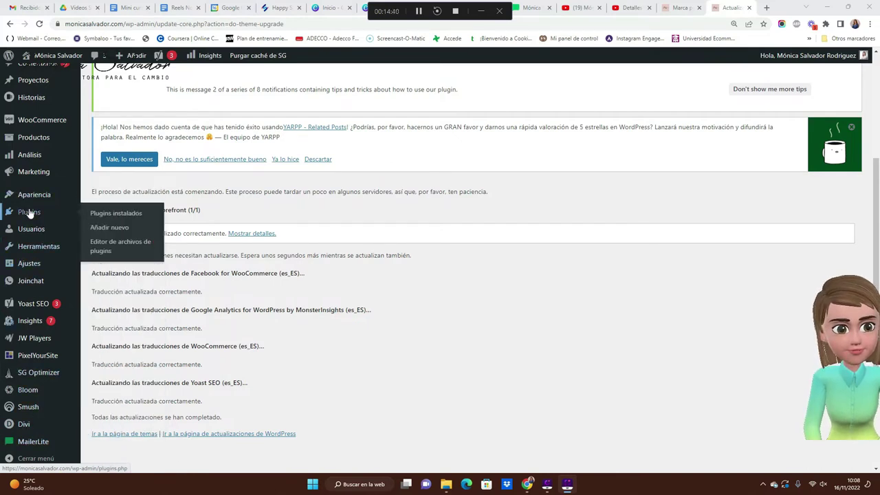
{"action": "left_click", "coordinate": [106, 215]}
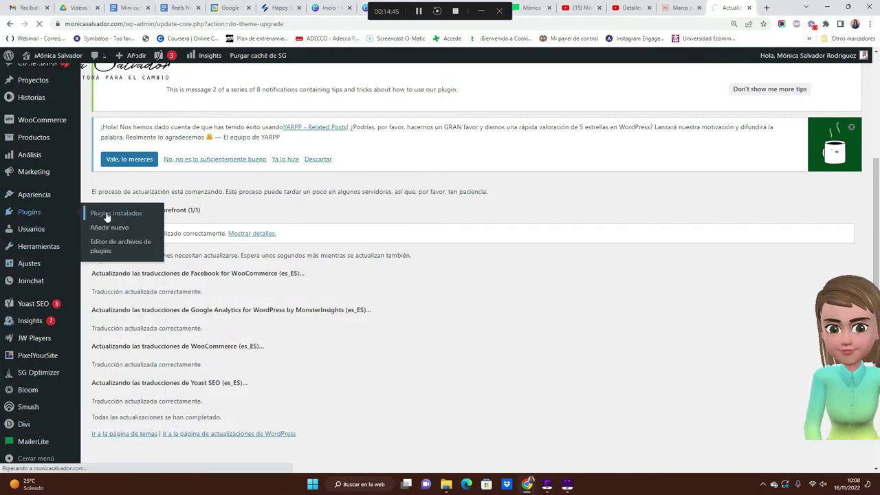
{"action": "scroll", "coordinate": [289, 376], "scroll_direction": "down", "scroll_amount": 10}
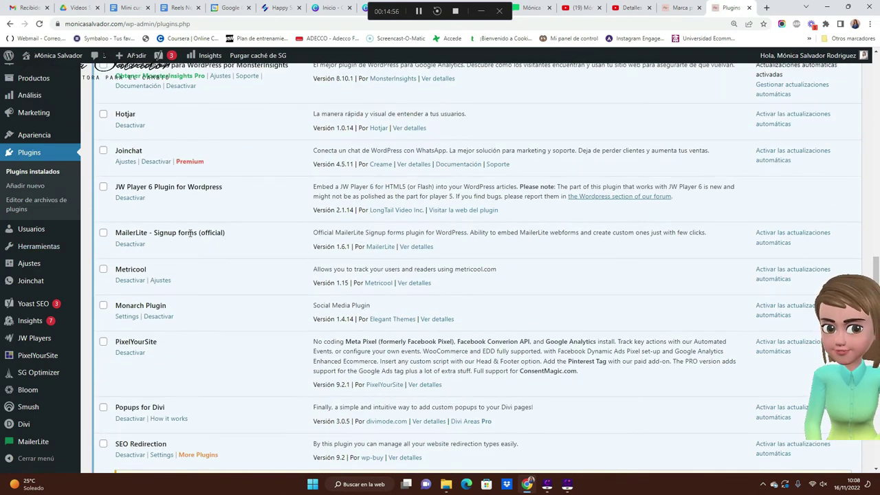
{"action": "scroll", "coordinate": [40, 404], "scroll_direction": "down", "scroll_amount": 2}
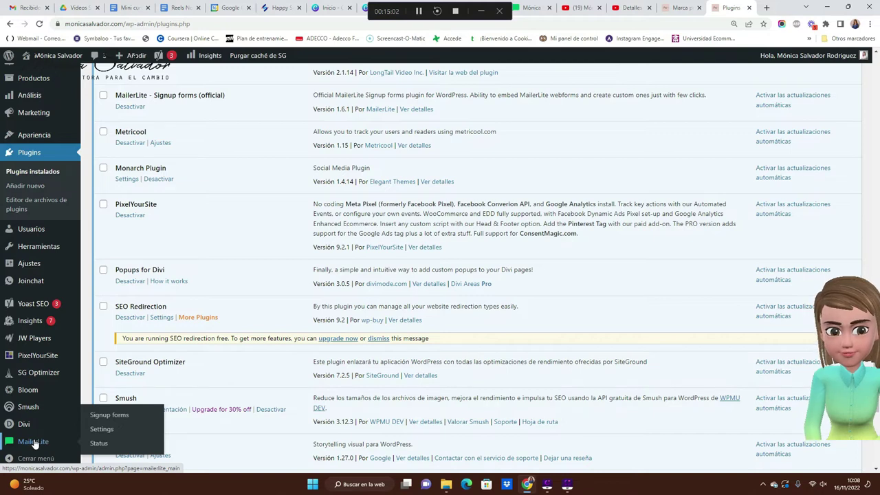
Step: Open the MailerLite plugin's settings in WordPress and examine its API key, pop-up and double opt-in options
{"action": "left_click", "coordinate": [33, 445]}
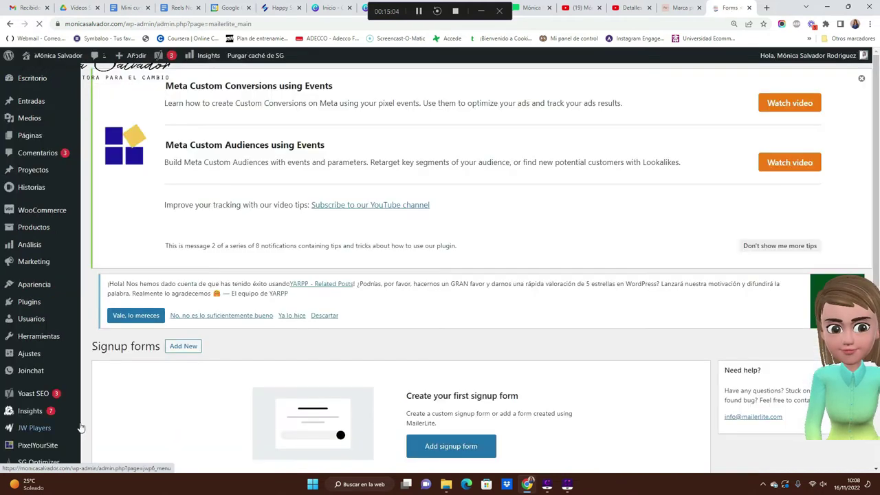
{"action": "scroll", "coordinate": [258, 395], "scroll_direction": "down", "scroll_amount": 2}
{"action": "scroll", "coordinate": [260, 396], "scroll_direction": "down", "scroll_amount": 1}
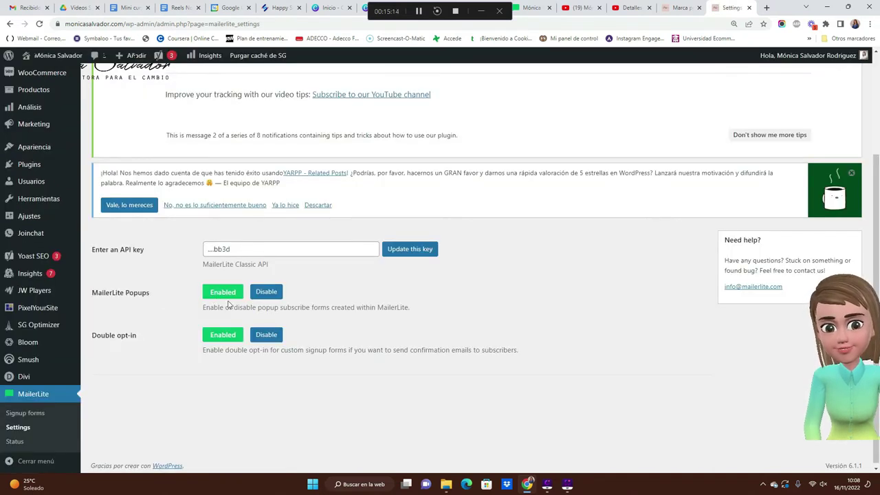
Step: Disable MailerLite Popups in the plugin settings and enable them again
{"action": "left_click", "coordinate": [260, 294]}
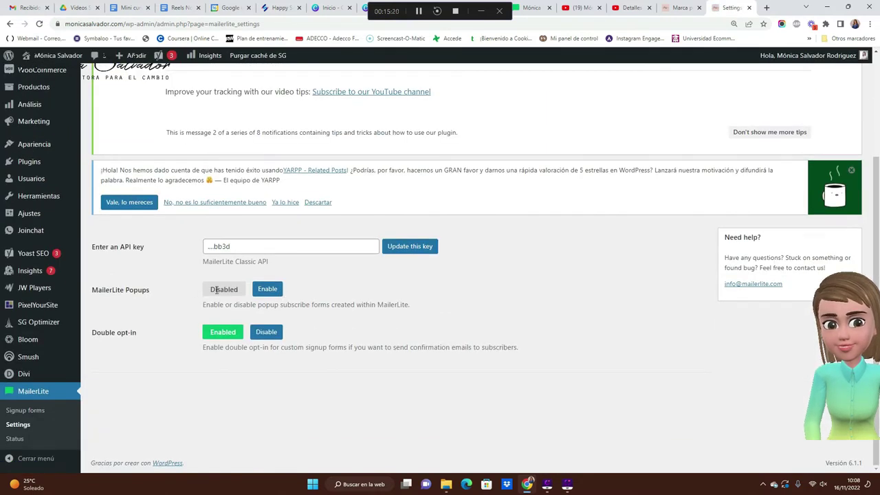
{"action": "left_click", "coordinate": [265, 291]}
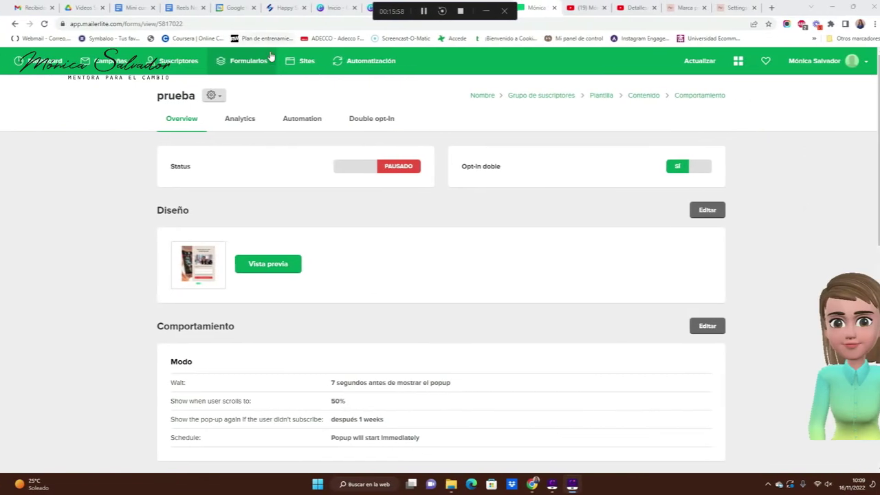
Step: Create an embedded form named "prue" and assign it to the Lead Magnet venta online subscriber group
{"action": "left_click", "coordinate": [244, 62]}
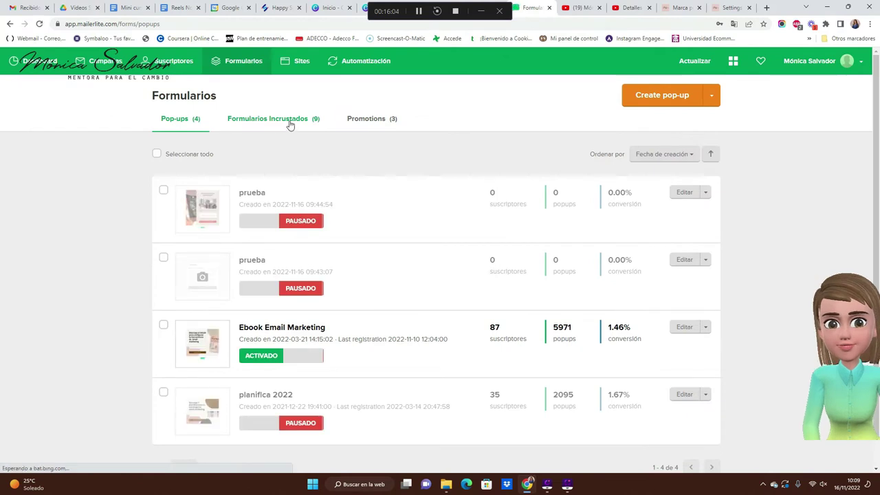
{"action": "left_click", "coordinate": [289, 127]}
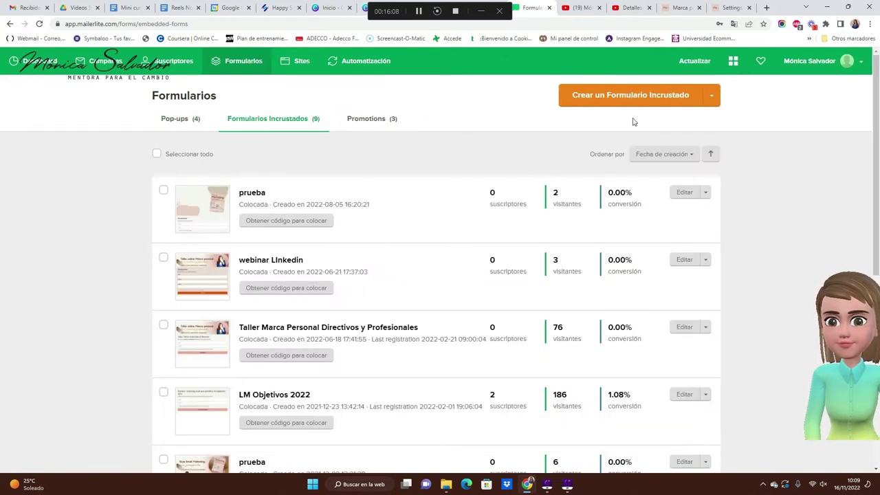
{"action": "left_click", "coordinate": [637, 98]}
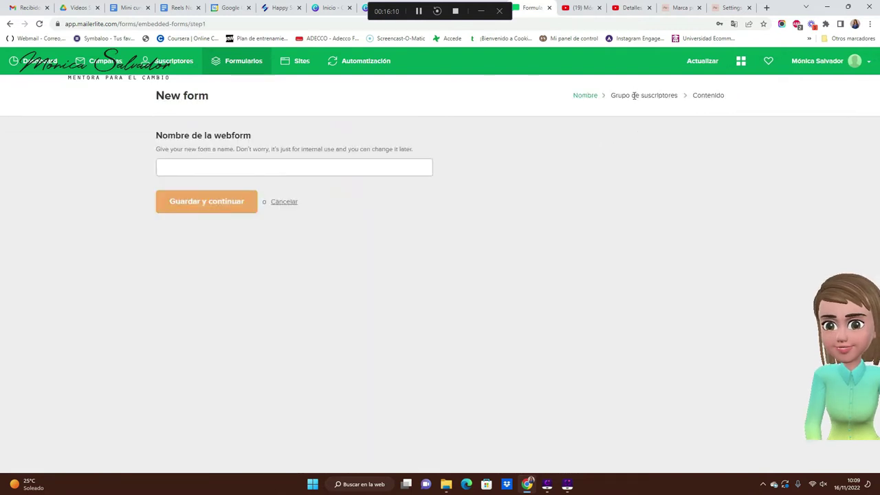
{"action": "left_click", "coordinate": [216, 165]}
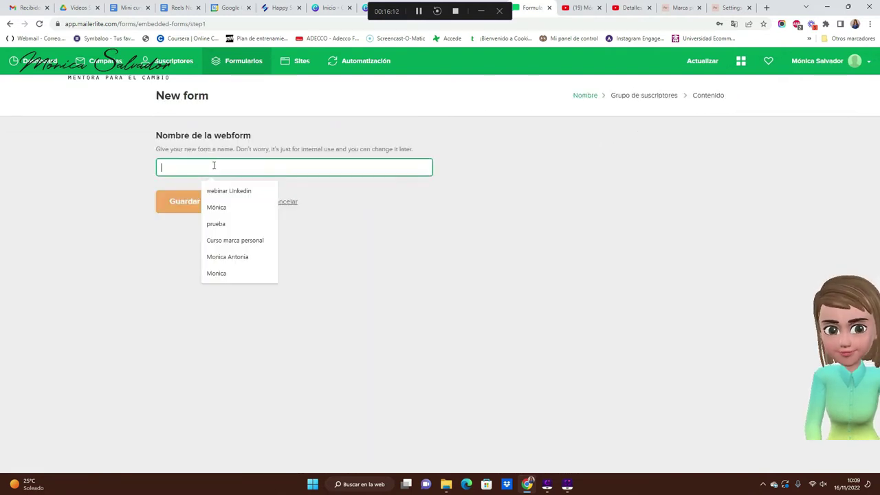
{"action": "type", "text": "prue"}
{"action": "left_click", "coordinate": [165, 199]}
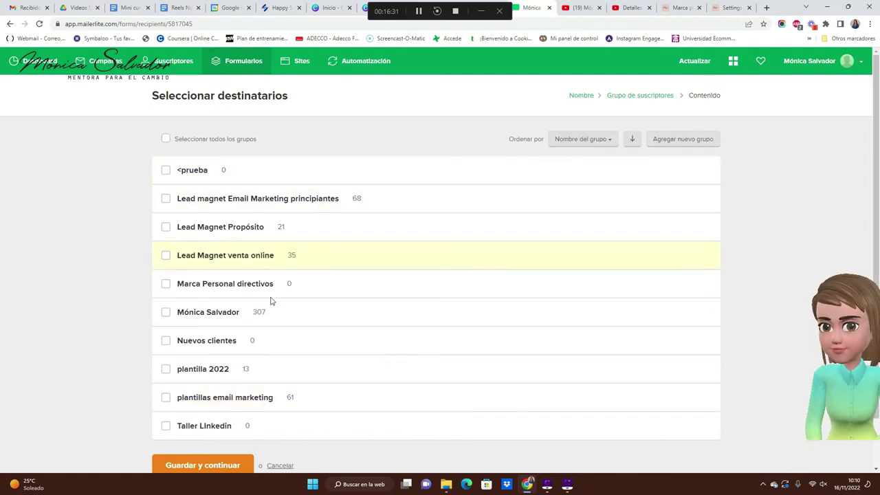
{"action": "left_click", "coordinate": [166, 255]}
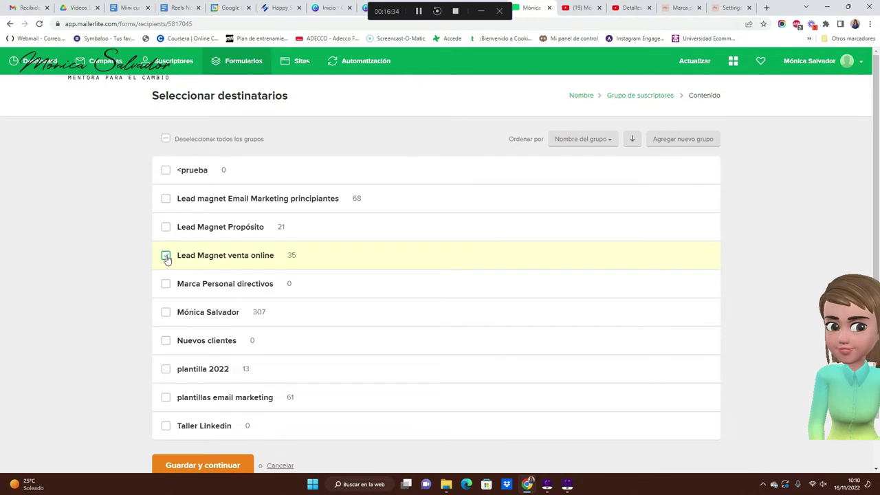
{"action": "left_click", "coordinate": [238, 466]}
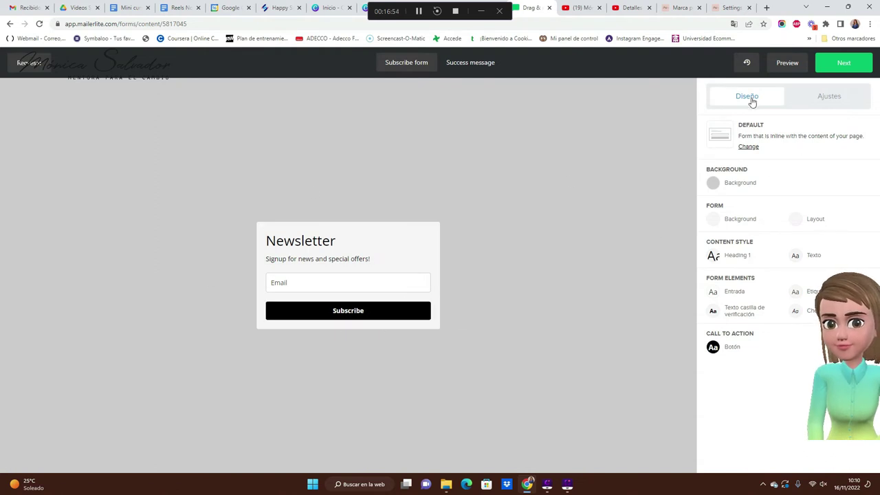
Step: Change the embedded form's layout to the Card type, the advanced form with an image
{"action": "left_click", "coordinate": [749, 147]}
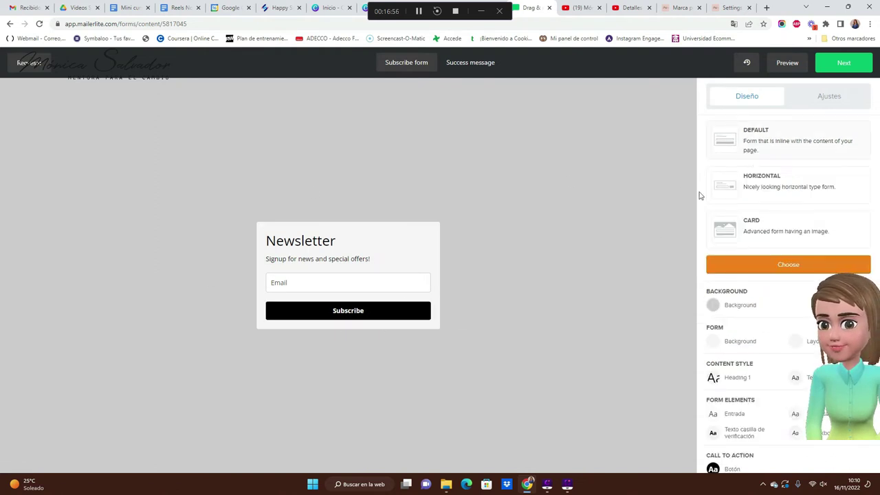
{"action": "left_click", "coordinate": [747, 229]}
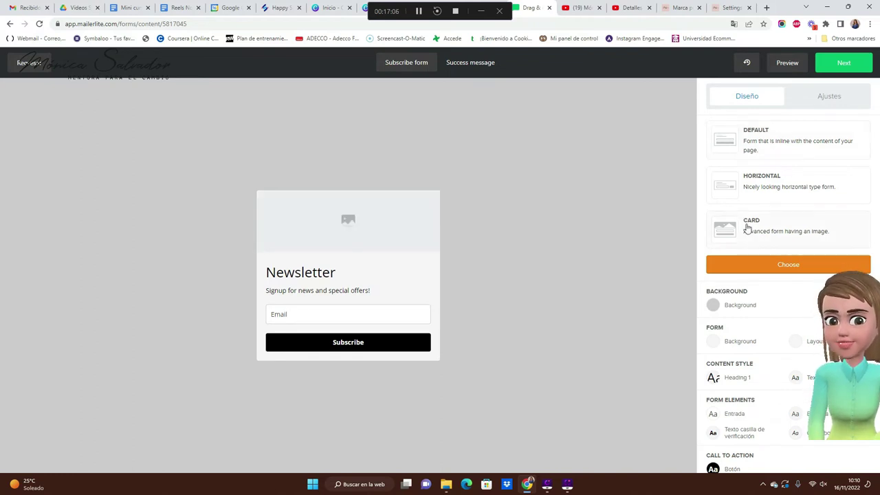
{"action": "left_click", "coordinate": [781, 268]}
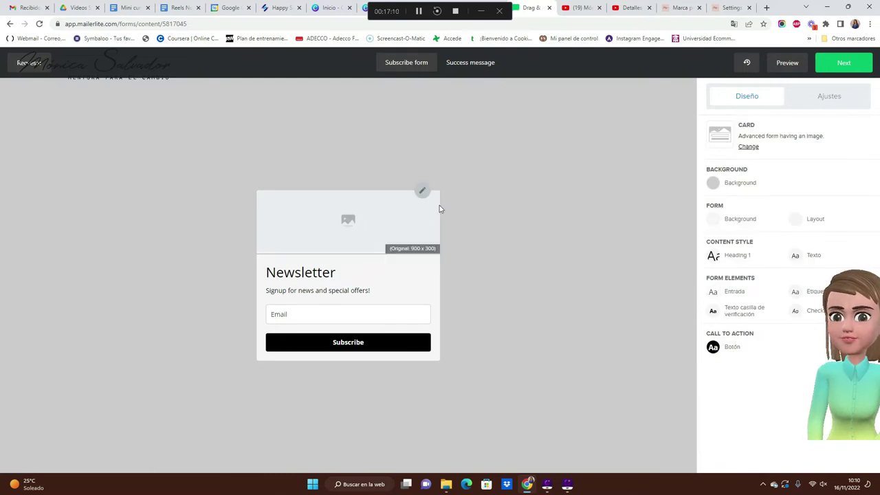
Step: Fill the card's image placeholder with the stored photo of a phone held over coffee cups
{"action": "left_click", "coordinate": [422, 191]}
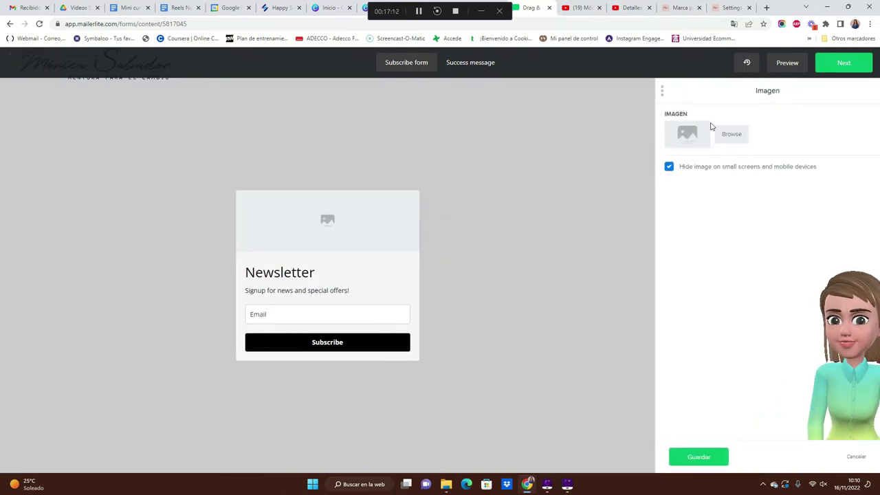
{"action": "left_click", "coordinate": [689, 141]}
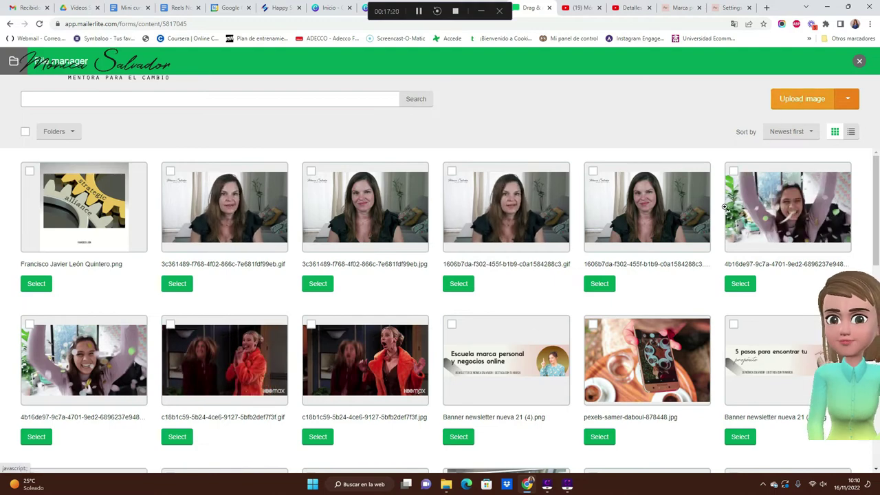
{"action": "left_click", "coordinate": [643, 366]}
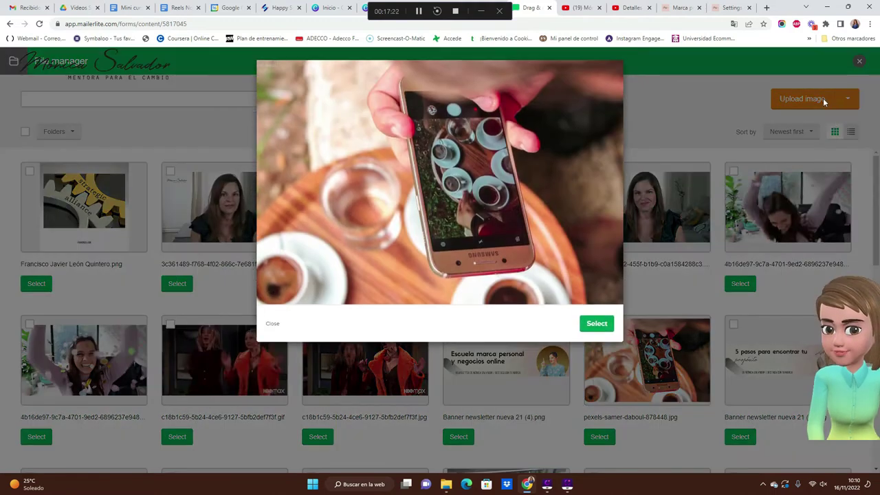
{"action": "left_click", "coordinate": [596, 325]}
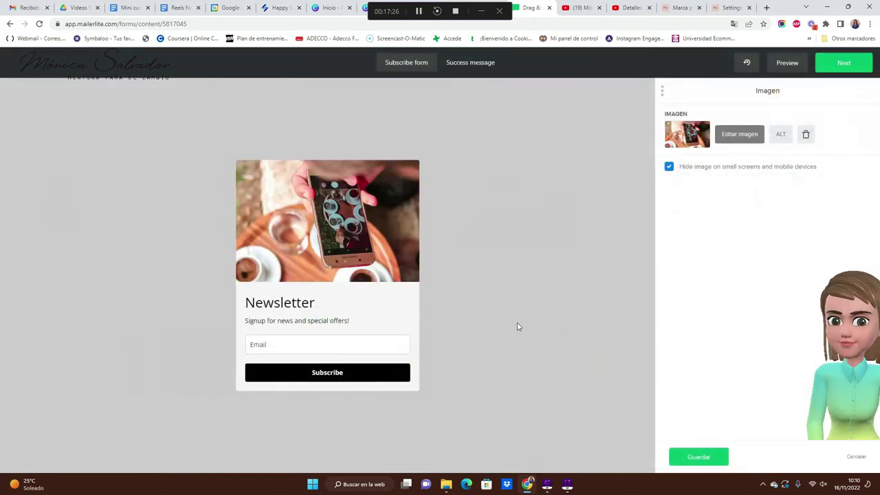
Step: Replace the form's heading with "Nuevo ebook email marketing"
{"action": "left_click", "coordinate": [370, 300]}
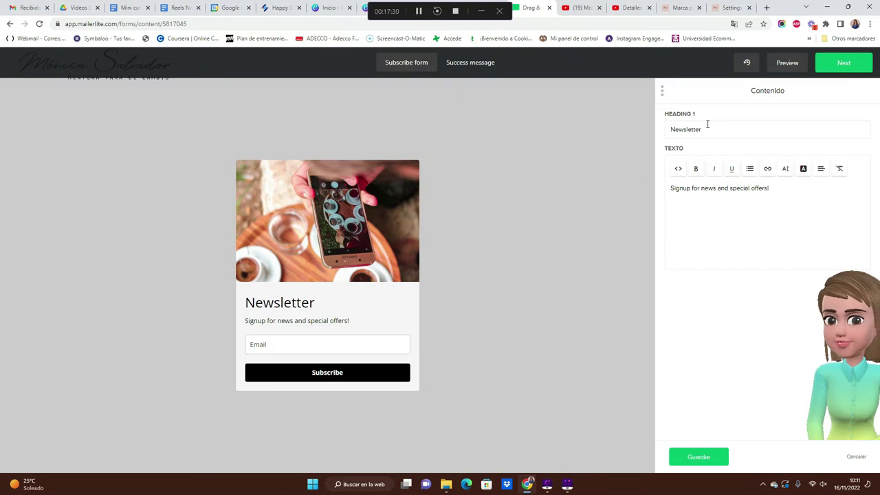
{"action": "left_click_drag", "start_coordinate": [671, 131], "coordinate": [709, 130]}
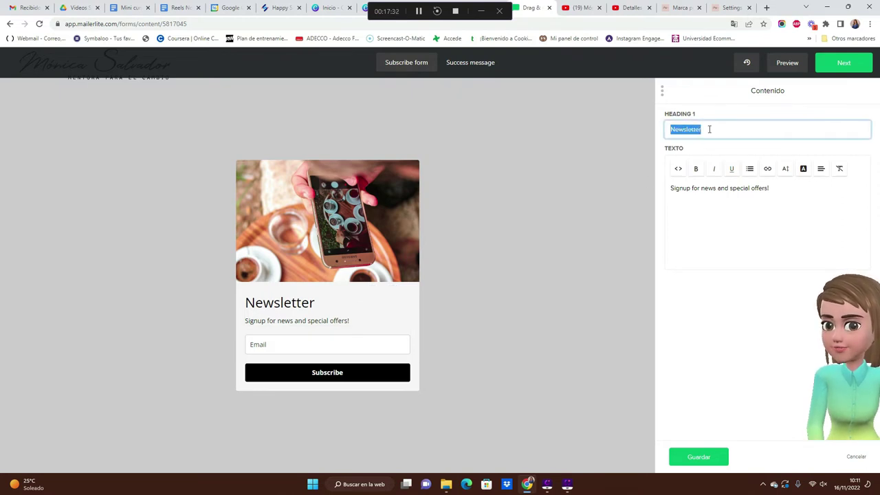
{"action": "type", "text": "Nuev"}
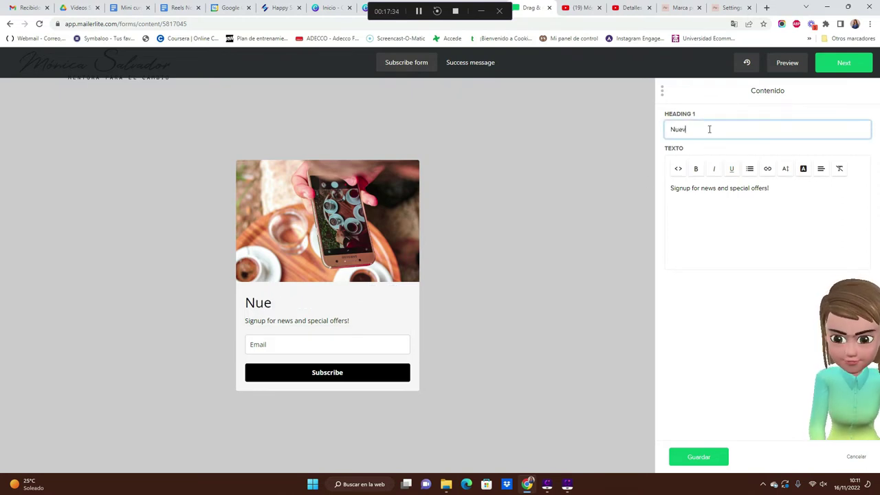
{"action": "type", "text": "o em"}
{"action": "key", "text": "BackSpace"}
{"action": "type", "text": "b"}
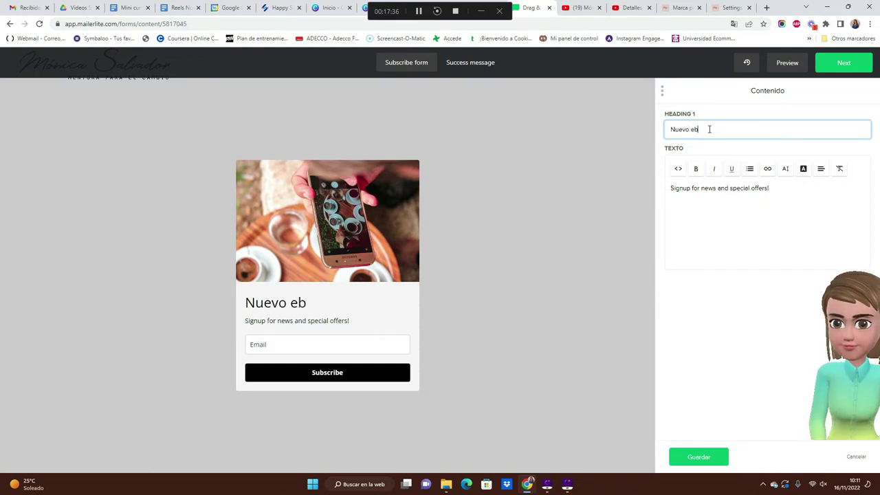
{"action": "type", "text": "ook email "}
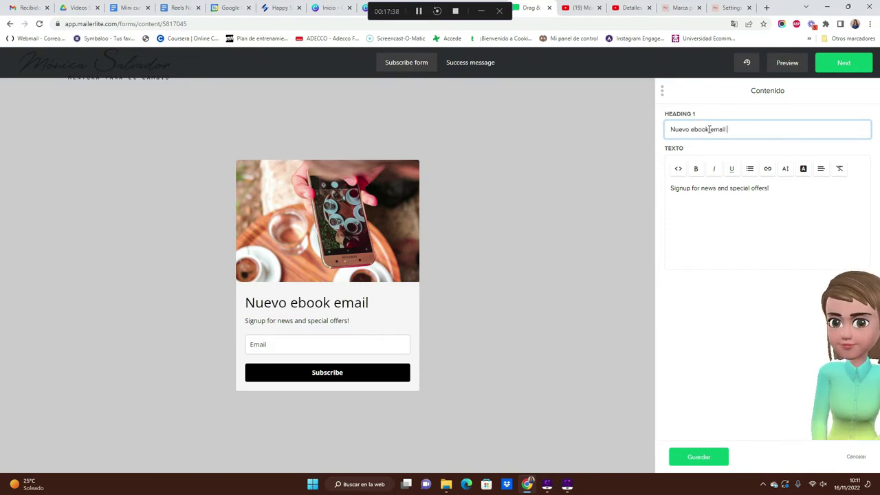
{"action": "type", "text": "marketing"}
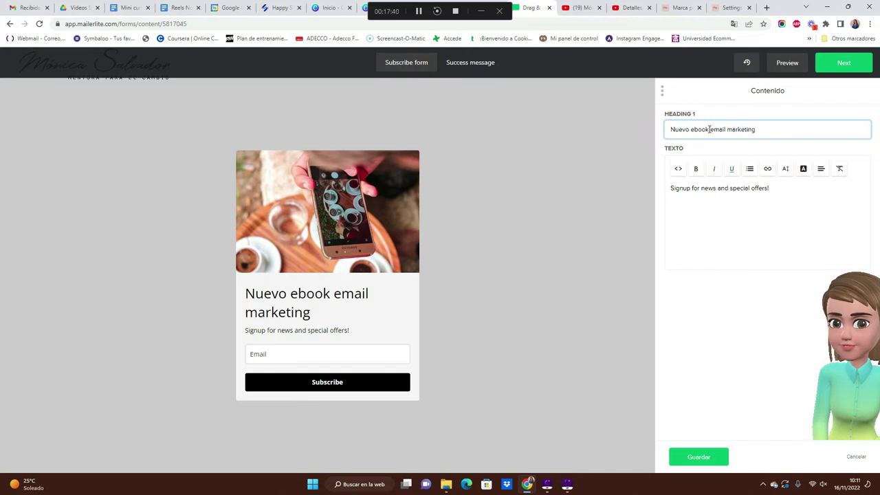
{"action": "left_click", "coordinate": [323, 331]}
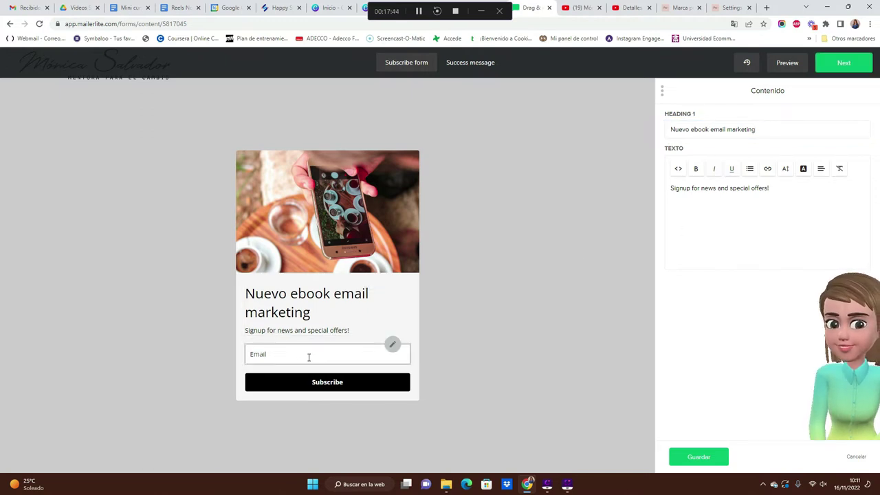
Step: Add a Name field to the signup form, make it required, label it "Nombre" and save the field changes
{"action": "left_click", "coordinate": [393, 353]}
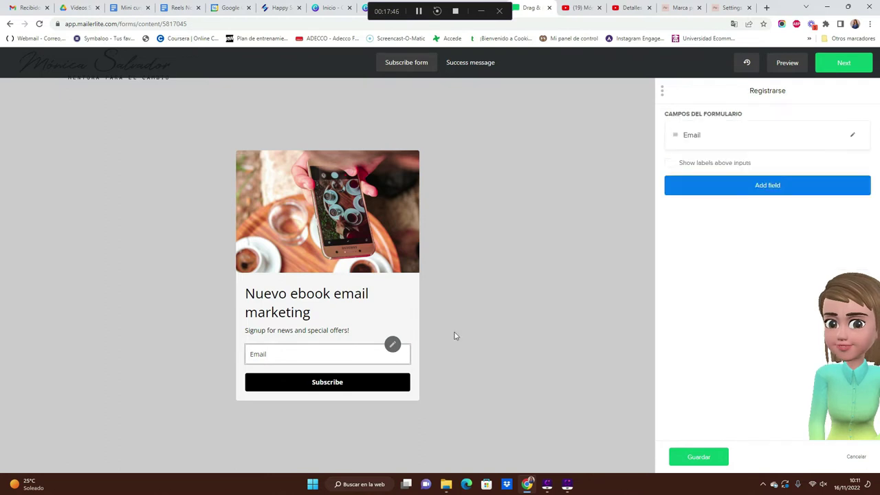
{"action": "left_click", "coordinate": [785, 192]}
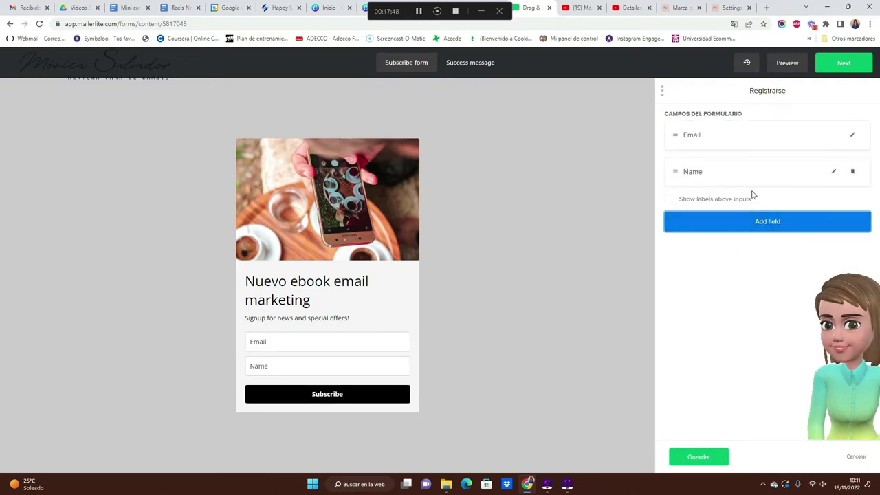
{"action": "left_click", "coordinate": [832, 172]}
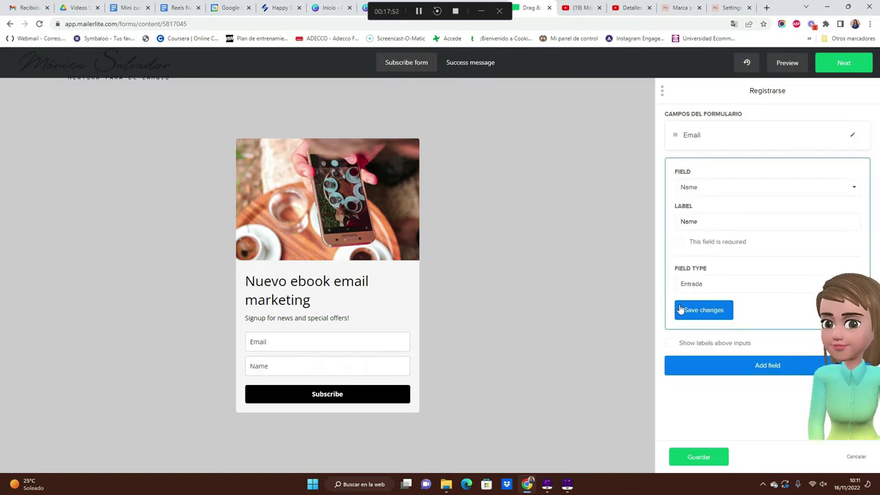
{"action": "left_click", "coordinate": [680, 244]}
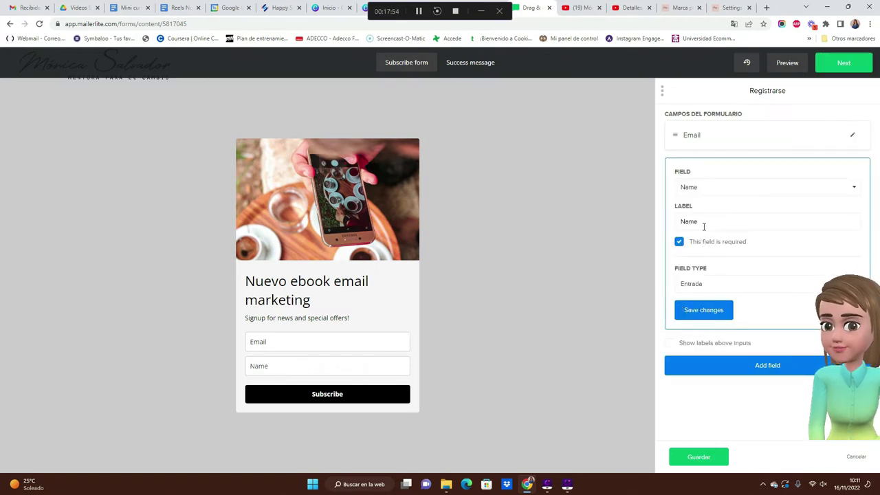
{"action": "double_click", "coordinate": [707, 221]}
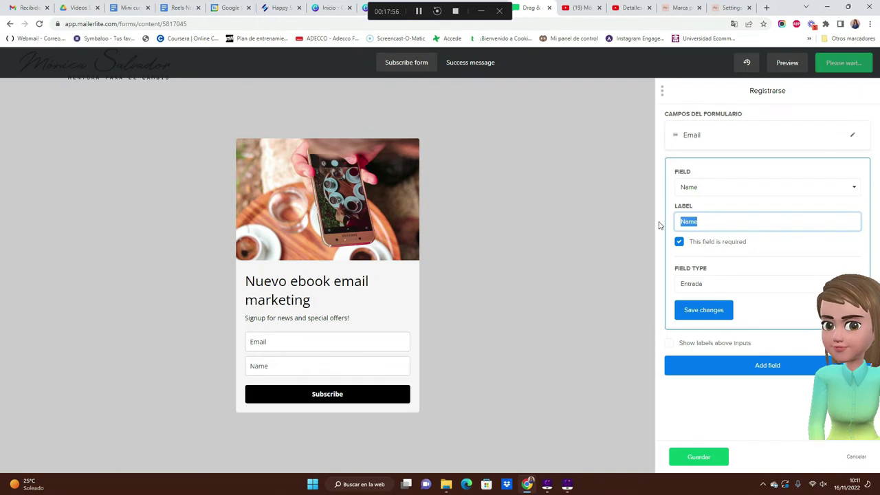
{"action": "type", "text": "Nombre"}
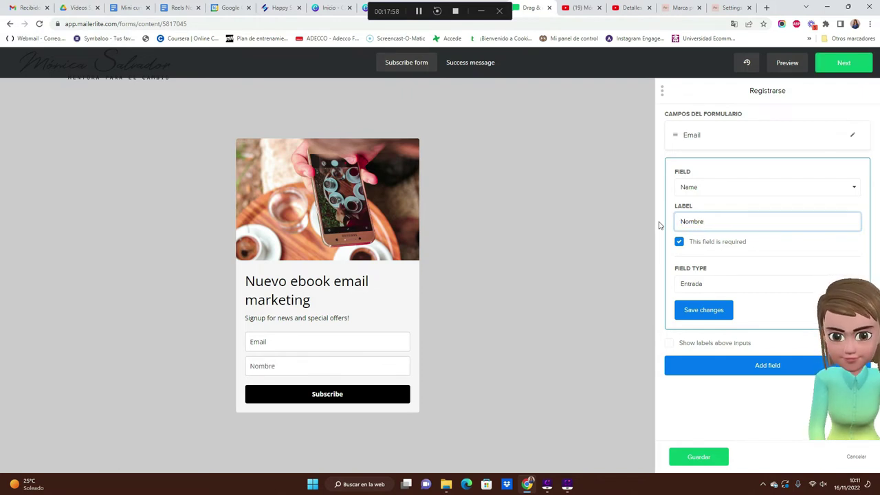
{"action": "left_click", "coordinate": [701, 310]}
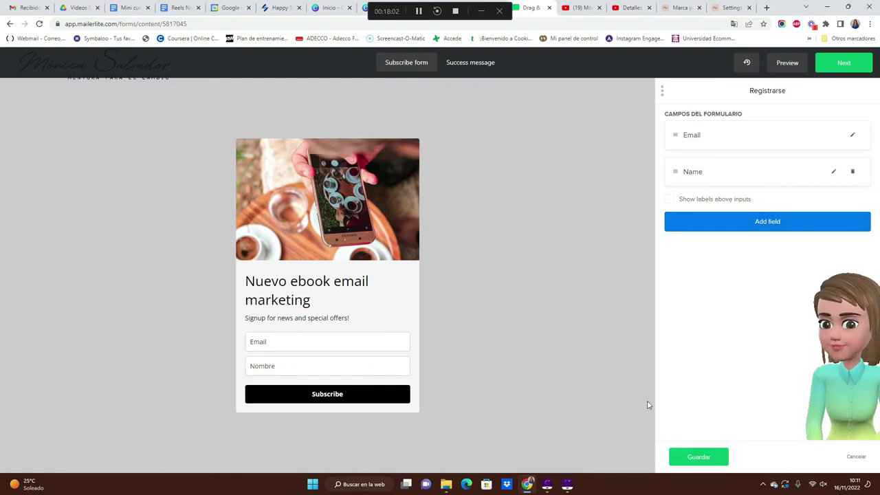
Step: Set the subscribe button's text to "quiero el ebook" and save the change
{"action": "mouse_move", "coordinate": [280, 402]}
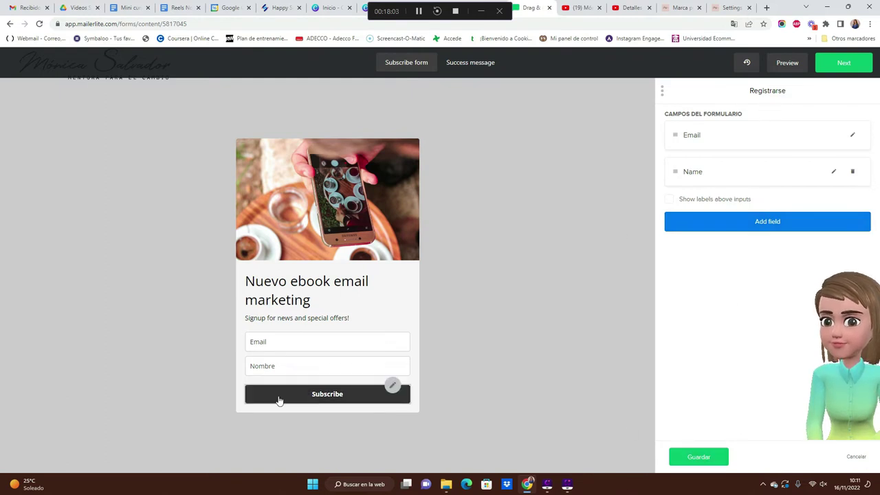
{"action": "left_click", "coordinate": [391, 389]}
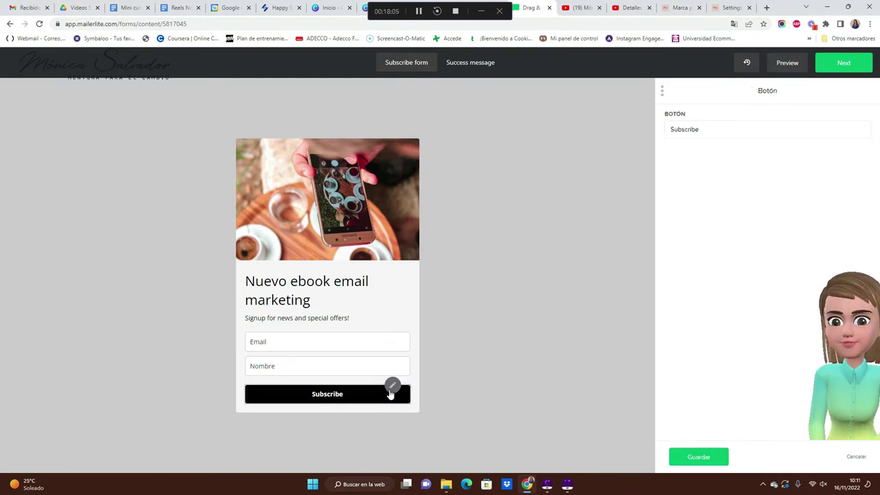
{"action": "left_click", "coordinate": [717, 134]}
{"action": "left_click_drag", "start_coordinate": [679, 128], "coordinate": [667, 128]}
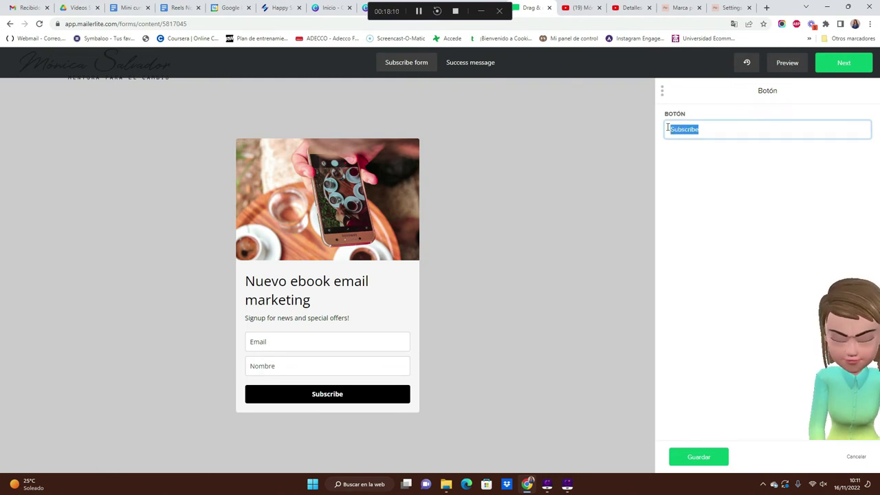
{"action": "type", "text": "quiero"}
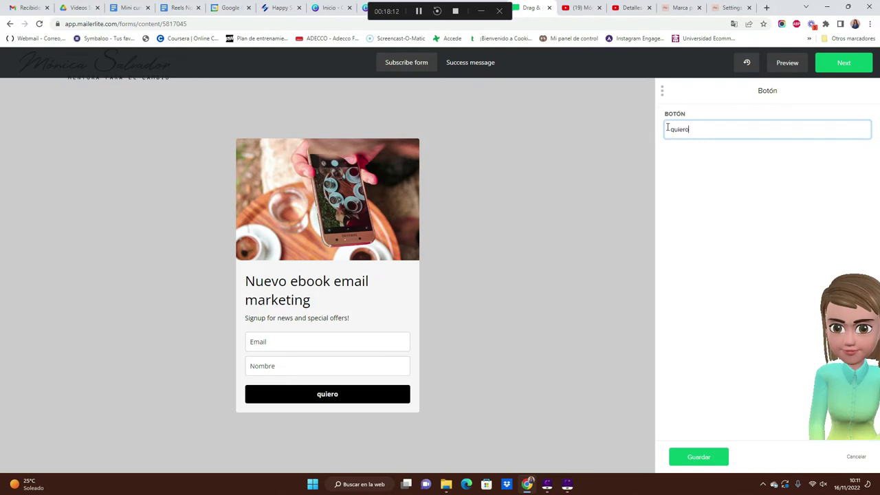
{"action": "type", "text": " el ebook"}
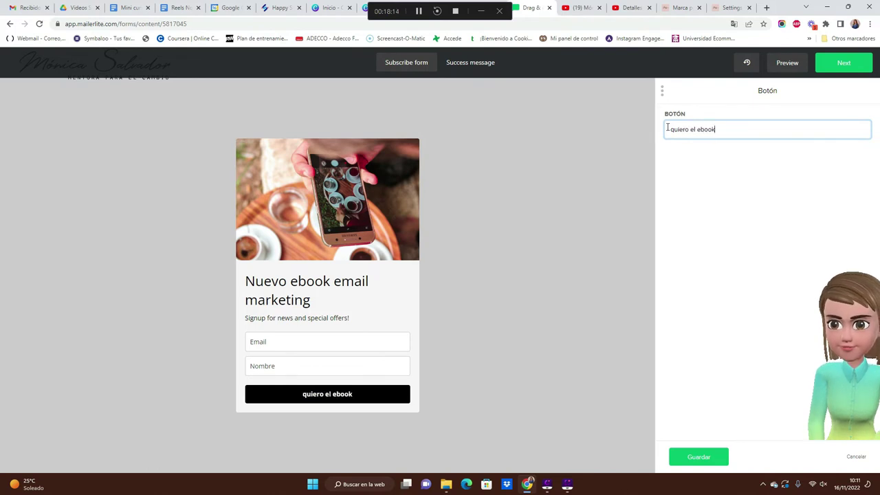
{"action": "left_click", "coordinate": [717, 455]}
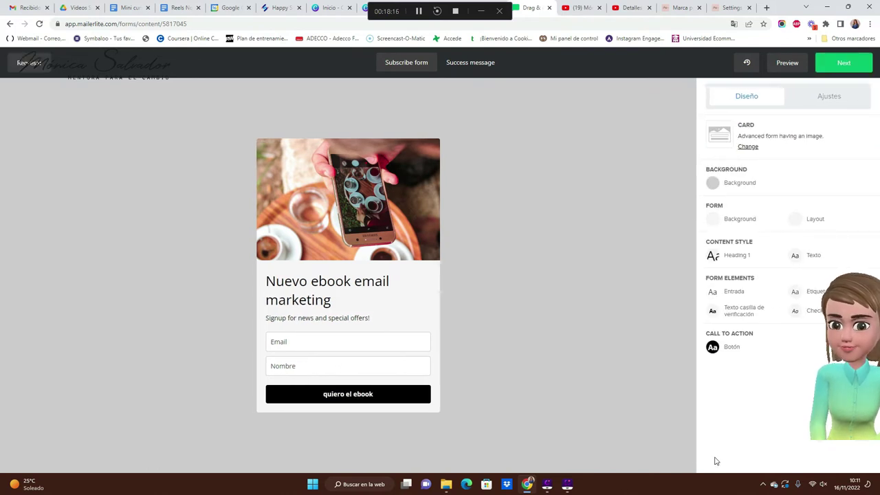
Step: Enable the Privacy policy statement and reCAPTCHA in the signup form's settings
{"action": "left_click", "coordinate": [829, 102]}
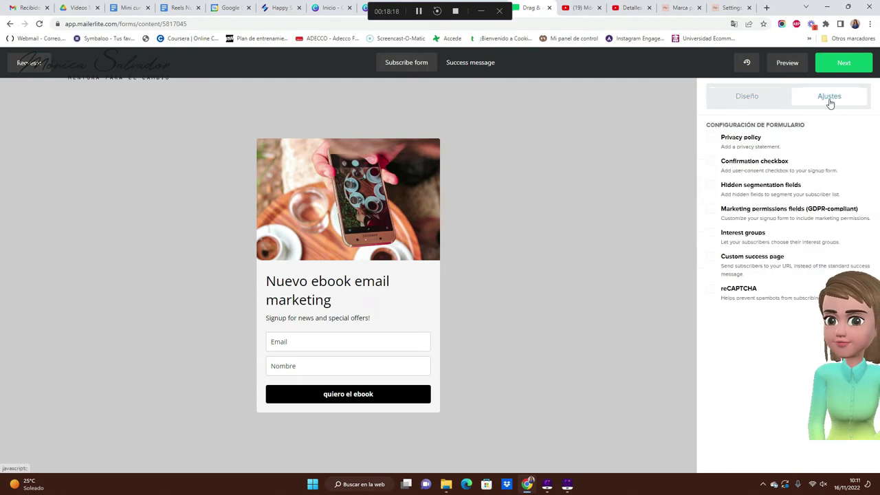
{"action": "left_click", "coordinate": [710, 139]}
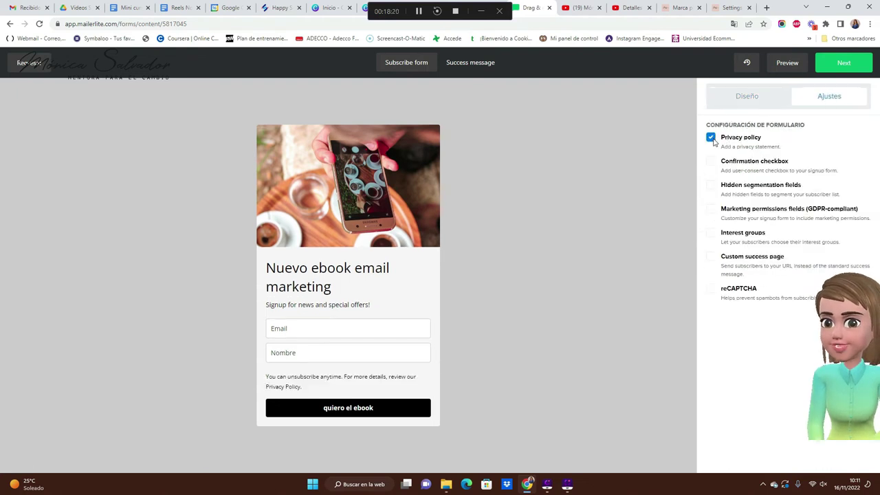
{"action": "left_click", "coordinate": [712, 289]}
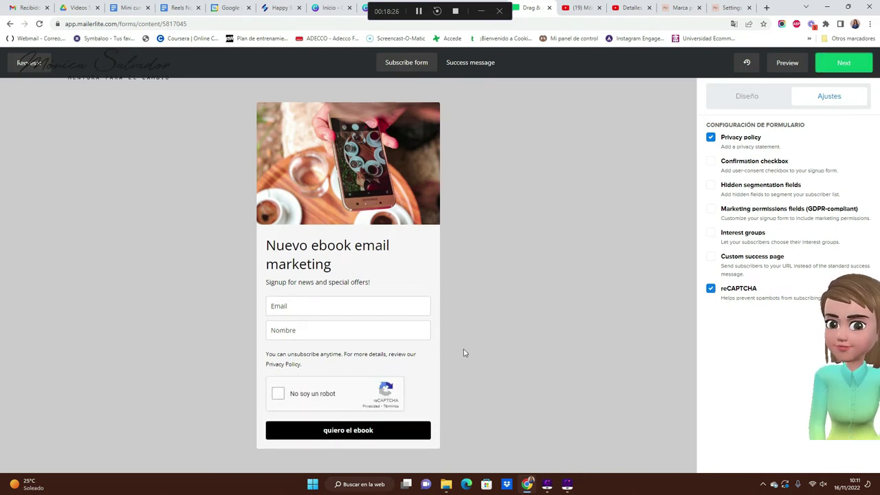
Step: Set the call-to-action button's background to the recent dark red #a52834 and save the button style
{"action": "left_click", "coordinate": [747, 97]}
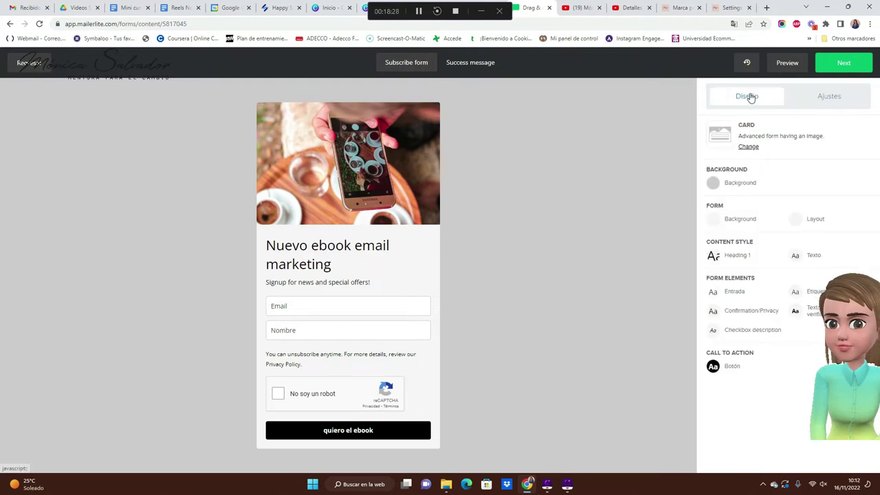
{"action": "left_click", "coordinate": [713, 367]}
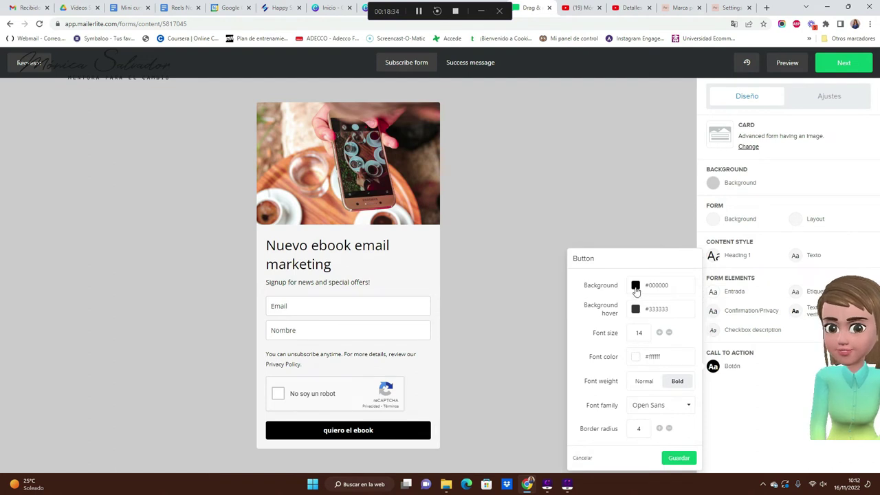
{"action": "left_click", "coordinate": [635, 286]}
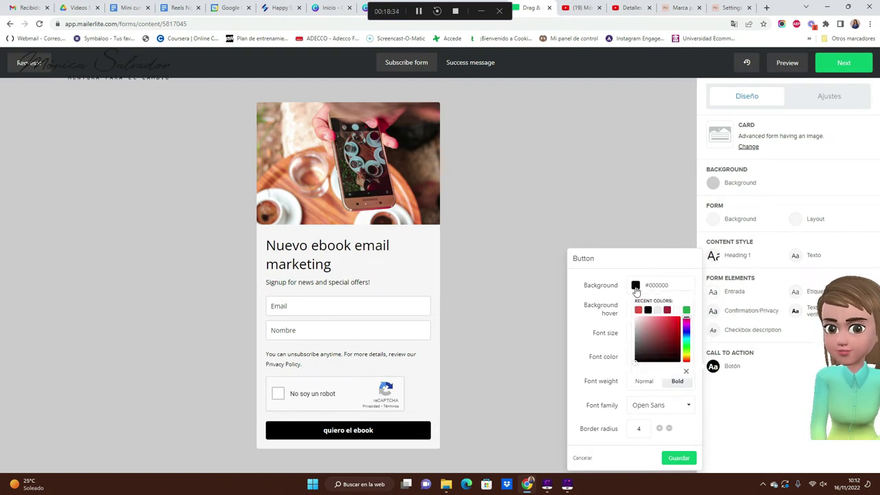
{"action": "left_click", "coordinate": [666, 312]}
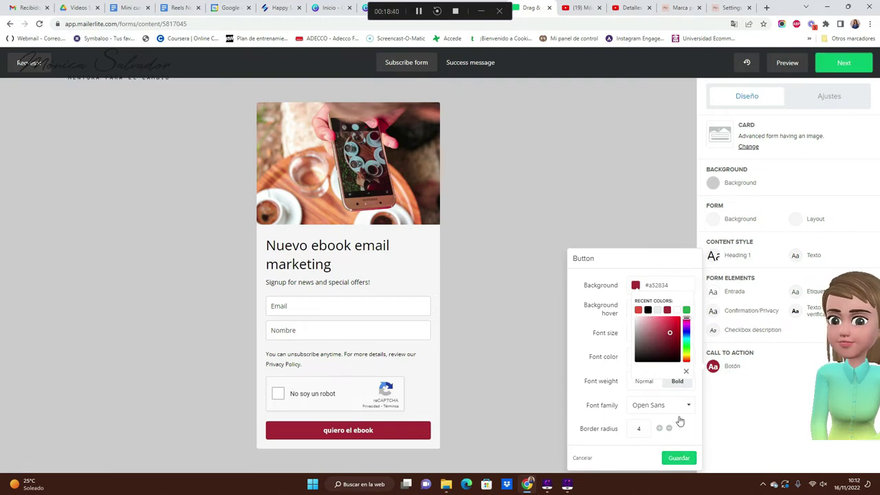
{"action": "left_click", "coordinate": [678, 457]}
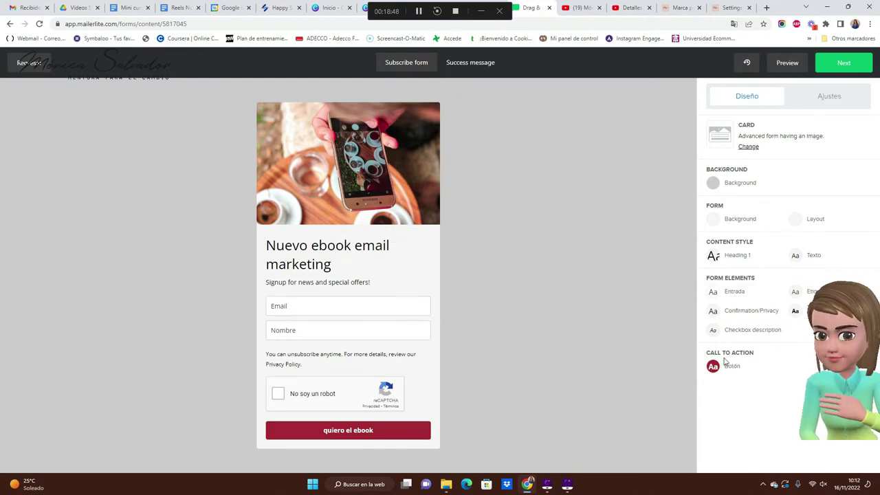
Step: Replace the success message's heading with "Gracias" and save the change
{"action": "left_click", "coordinate": [472, 64]}
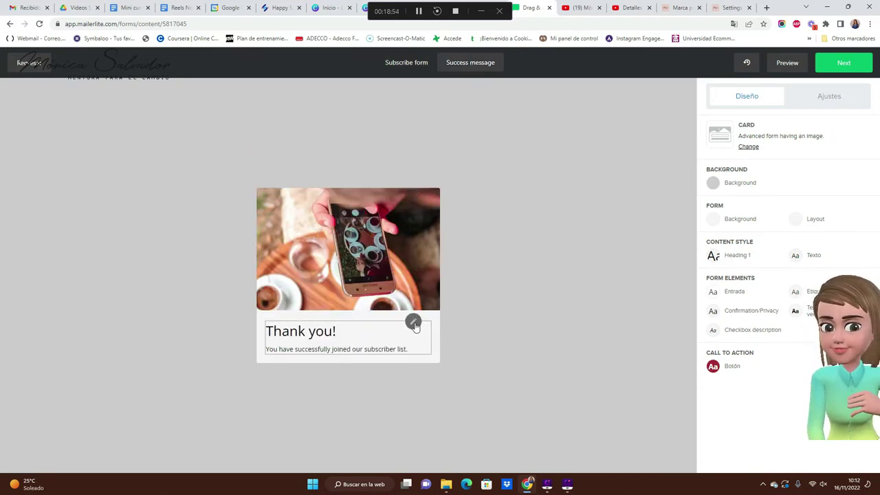
{"action": "left_click", "coordinate": [414, 322]}
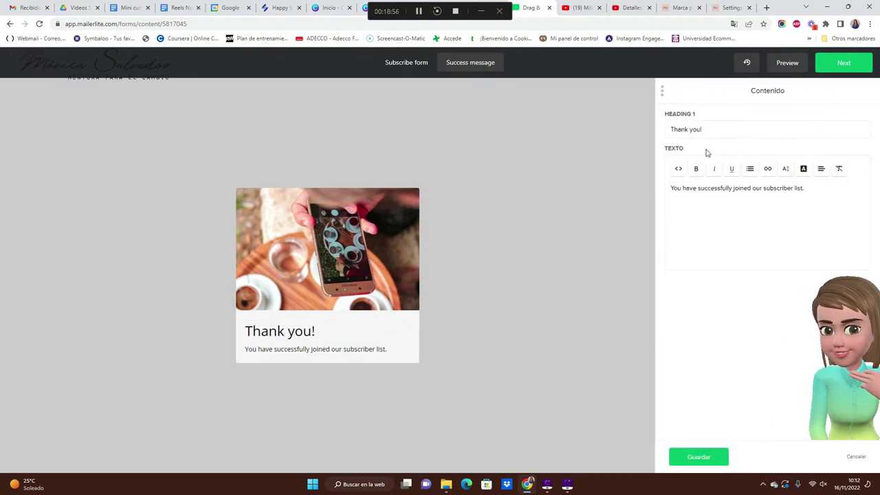
{"action": "left_click_drag", "start_coordinate": [672, 130], "coordinate": [711, 126]}
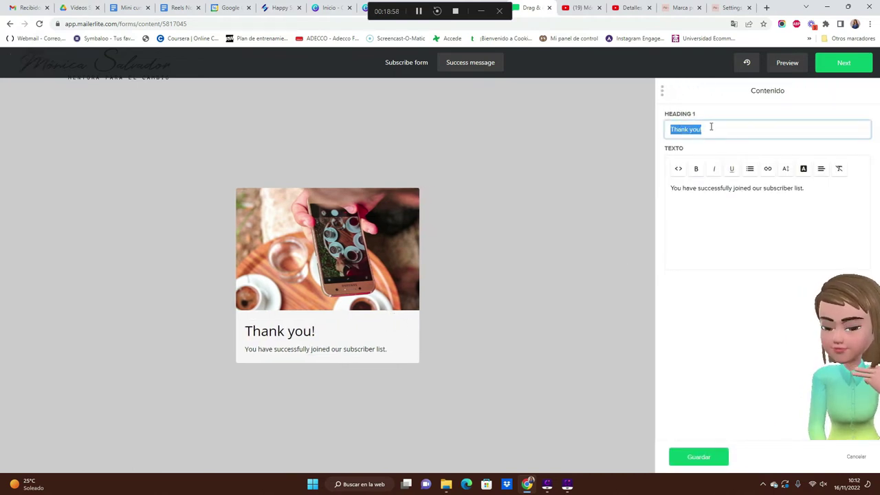
{"action": "type", "text": "Gracias"}
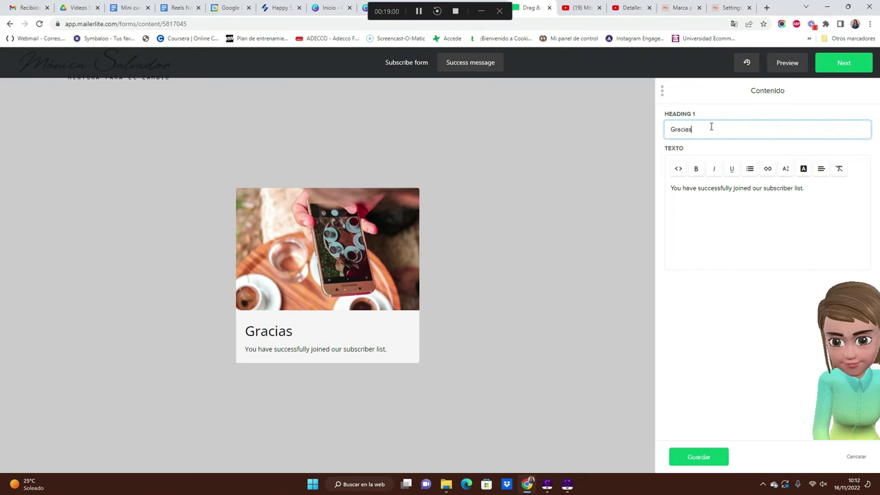
{"action": "left_click", "coordinate": [700, 457]}
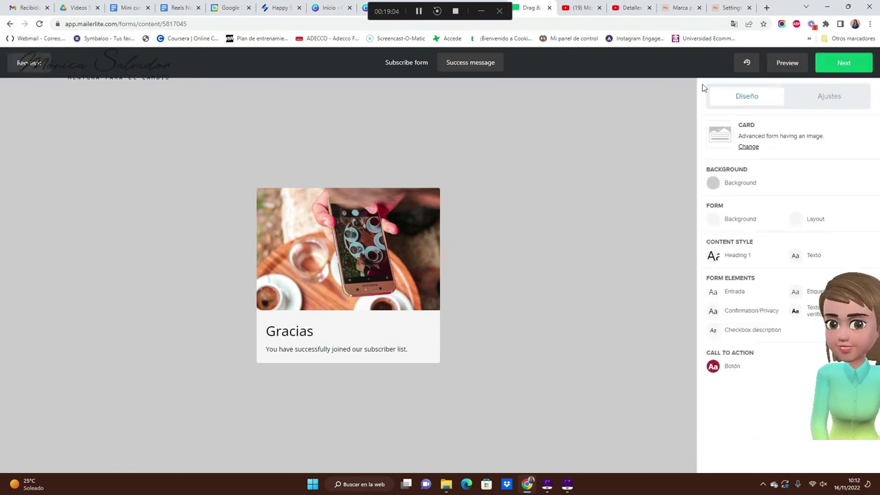
Step: Finish the form's content and toggle double opt-in off and back on in the form overview
{"action": "left_click", "coordinate": [840, 62]}
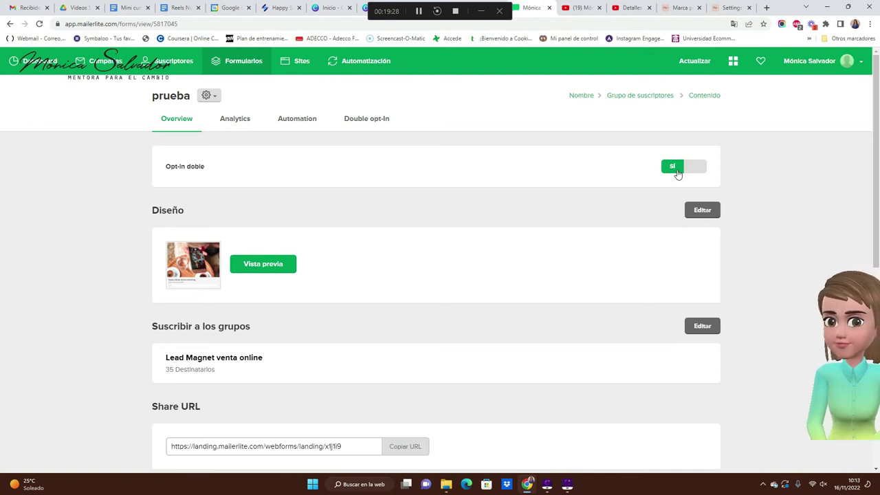
{"action": "left_click", "coordinate": [678, 173]}
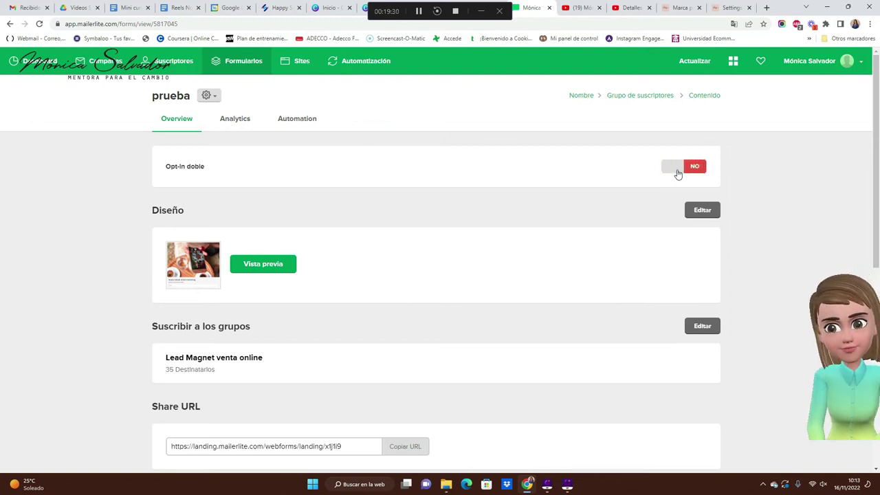
{"action": "left_click", "coordinate": [678, 174]}
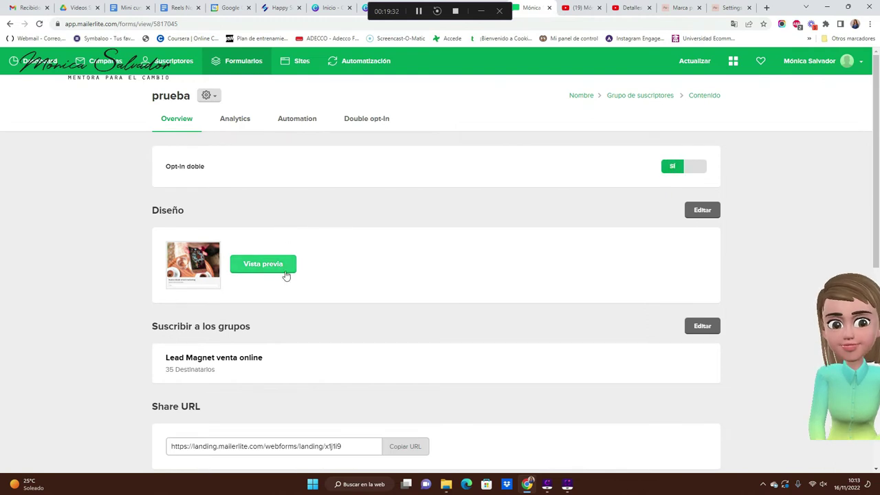
Step: Examine the form's subscriber group, share URL, JavaScript snippet and full HTML embed code
{"action": "scroll", "coordinate": [308, 260], "scroll_direction": "down", "scroll_amount": 1}
{"action": "scroll", "coordinate": [307, 260], "scroll_direction": "down", "scroll_amount": 1}
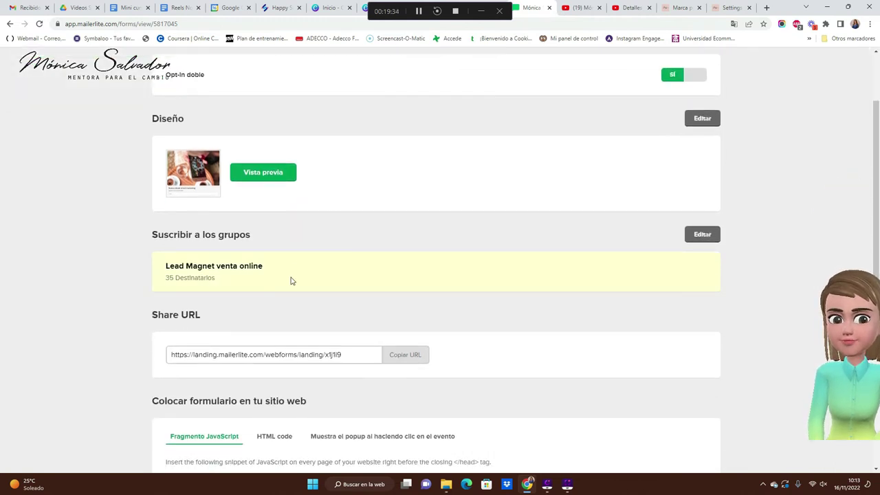
{"action": "scroll", "coordinate": [290, 281], "scroll_direction": "down", "scroll_amount": 2}
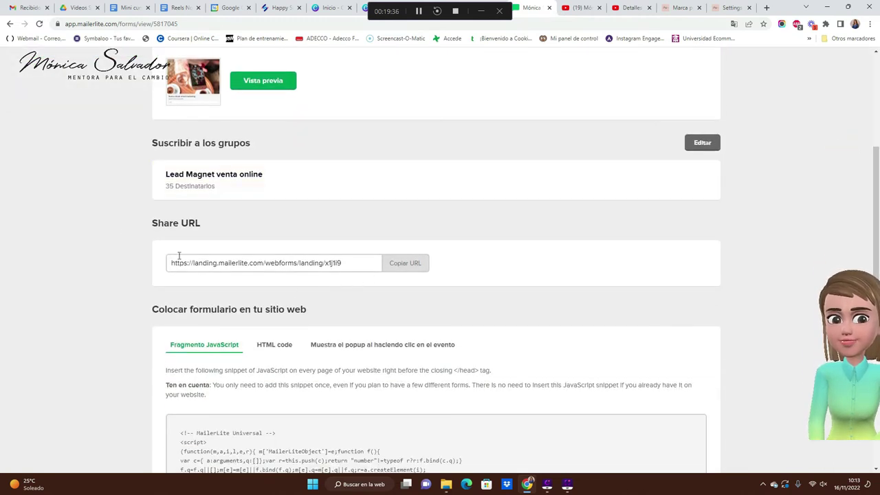
{"action": "scroll", "coordinate": [325, 292], "scroll_direction": "down", "scroll_amount": 2}
{"action": "scroll", "coordinate": [281, 217], "scroll_direction": "down", "scroll_amount": 2}
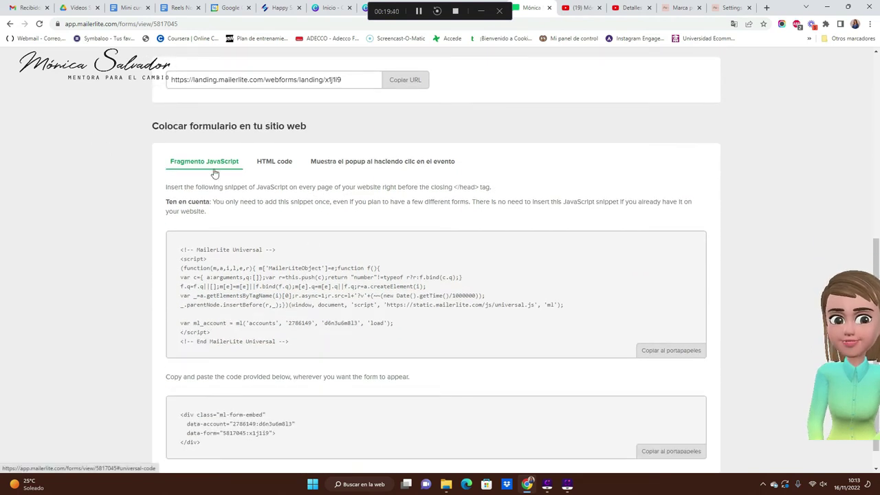
{"action": "left_click", "coordinate": [280, 168]}
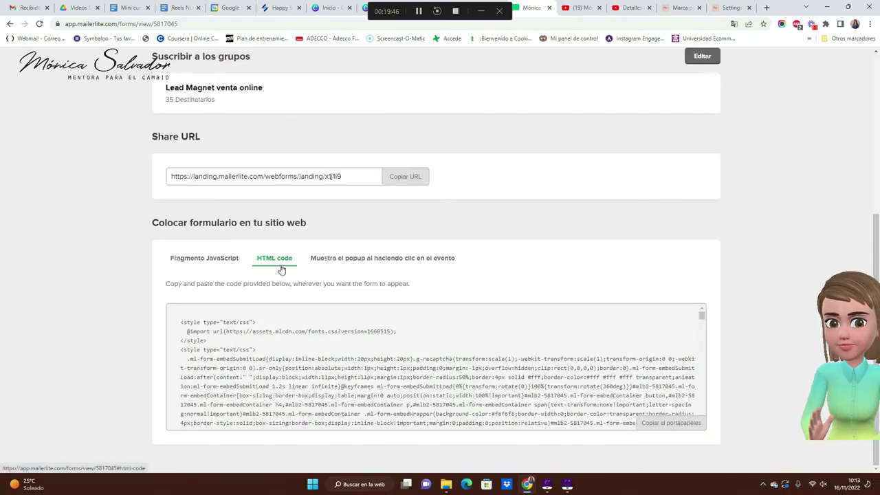
{"action": "scroll", "coordinate": [343, 351], "scroll_direction": "down", "scroll_amount": 10}
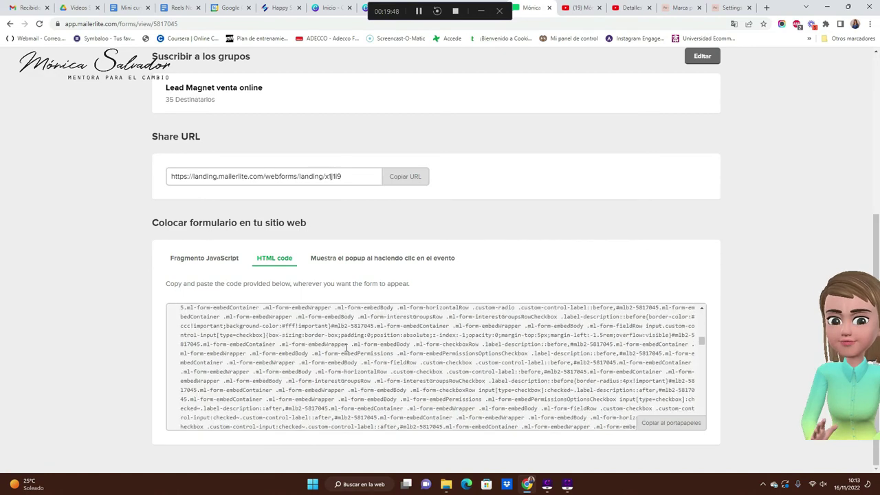
{"action": "scroll", "coordinate": [397, 308], "scroll_direction": "up", "scroll_amount": 10}
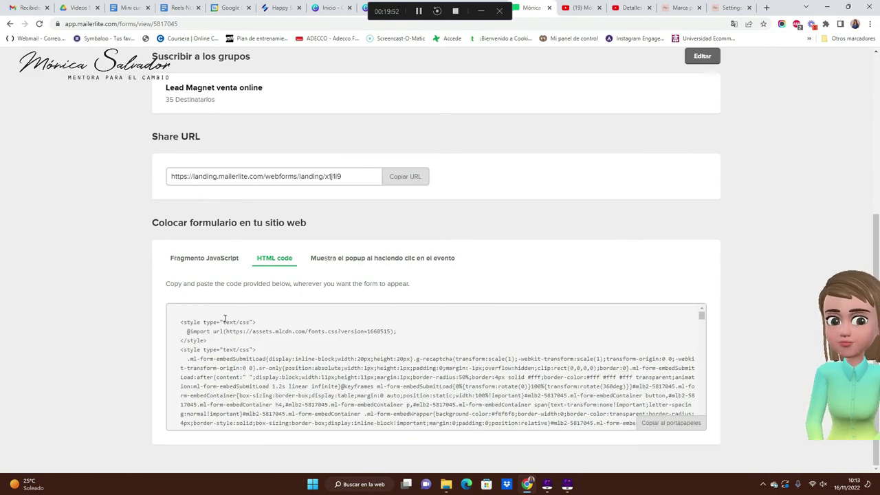
Step: Switch to the website's home page, enable the Visual Builder and set it to desktop view
{"action": "key", "text": "ctrl+9"}
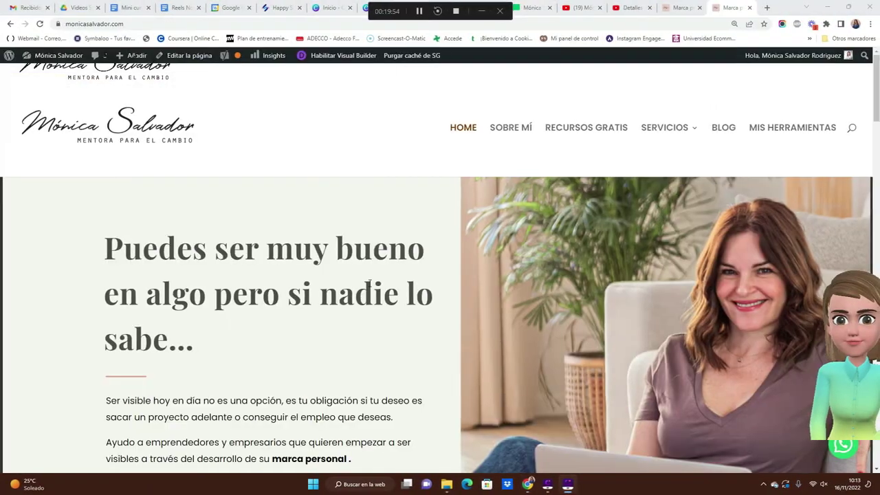
{"action": "left_click", "coordinate": [328, 60]}
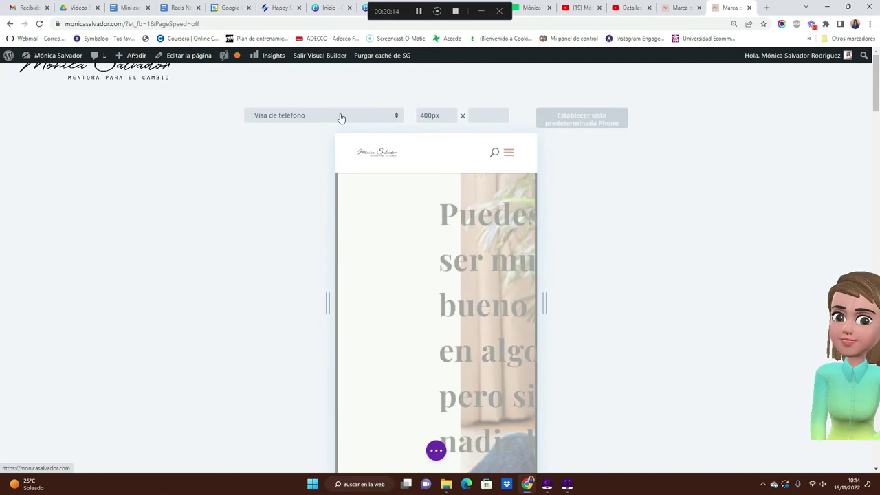
{"action": "left_click", "coordinate": [340, 116]}
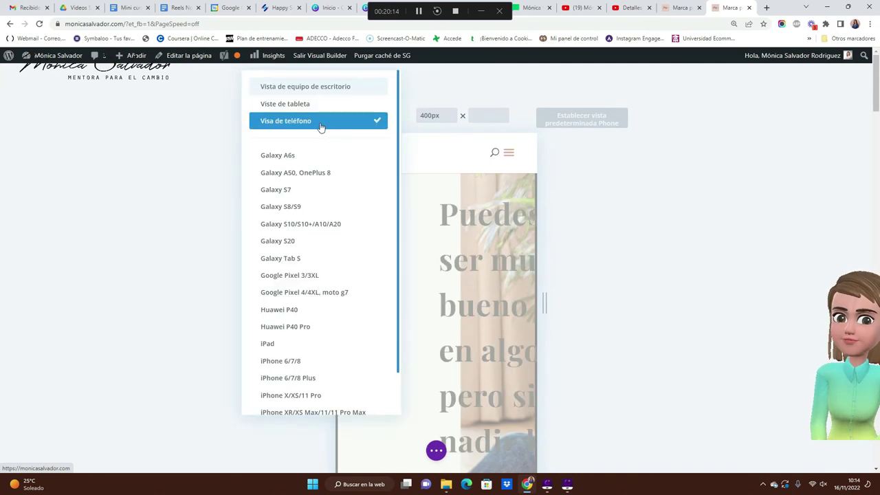
{"action": "left_click", "coordinate": [338, 87]}
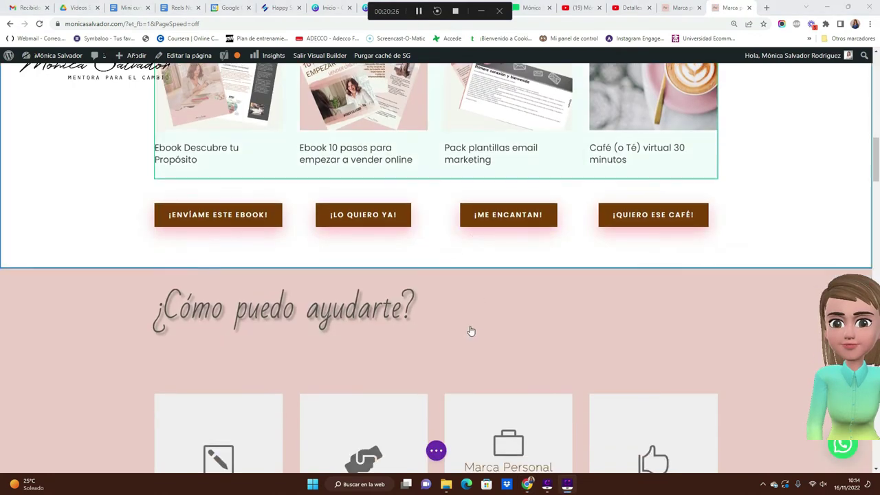
Step: Insert a regular section with a single-column row between the YouTube channel section and the testimonials
{"action": "scroll", "coordinate": [471, 332], "scroll_direction": "down", "scroll_amount": 3}
{"action": "scroll", "coordinate": [471, 329], "scroll_direction": "down", "scroll_amount": 3}
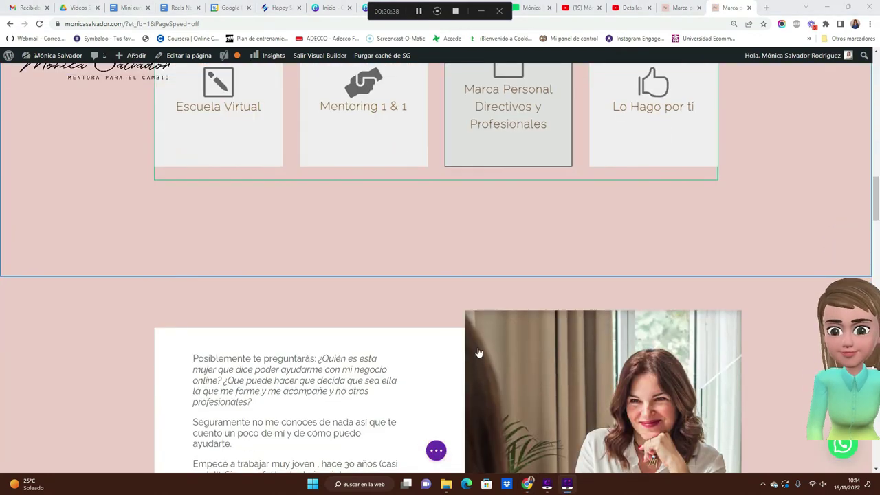
{"action": "scroll", "coordinate": [477, 349], "scroll_direction": "down", "scroll_amount": 7}
{"action": "scroll", "coordinate": [484, 337], "scroll_direction": "down", "scroll_amount": 7}
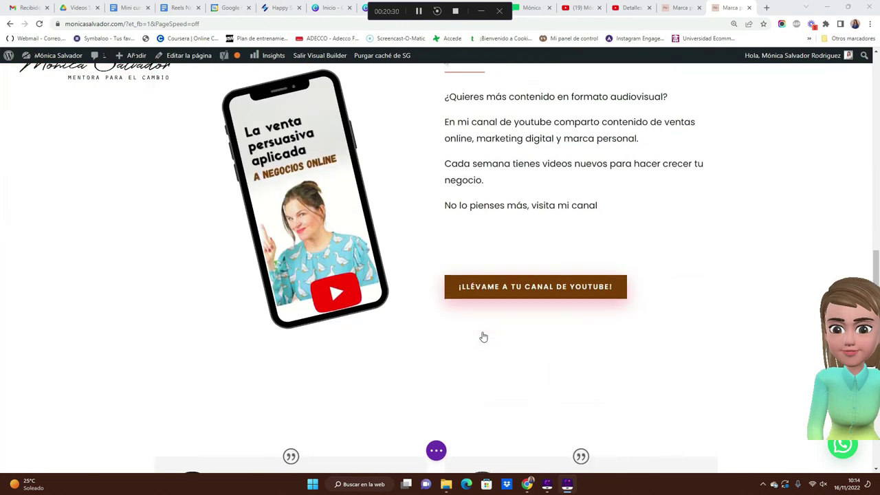
{"action": "scroll", "coordinate": [484, 334], "scroll_direction": "up", "scroll_amount": 2}
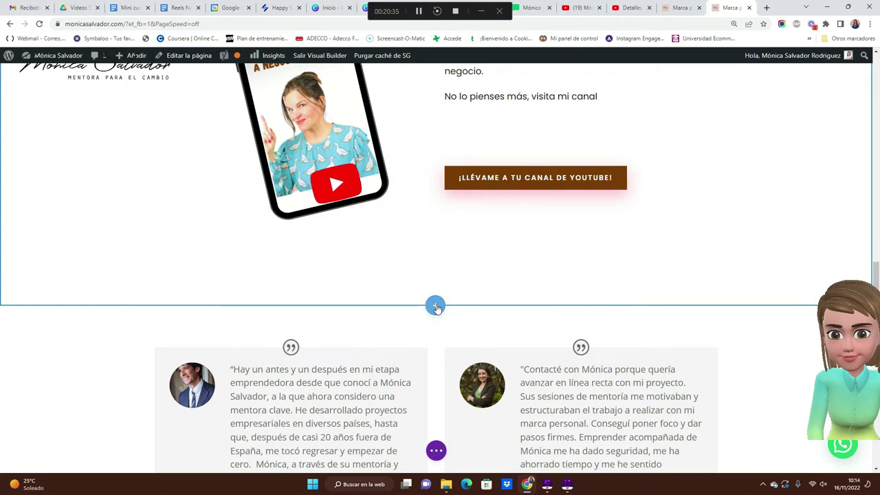
{"action": "left_click", "coordinate": [436, 306]}
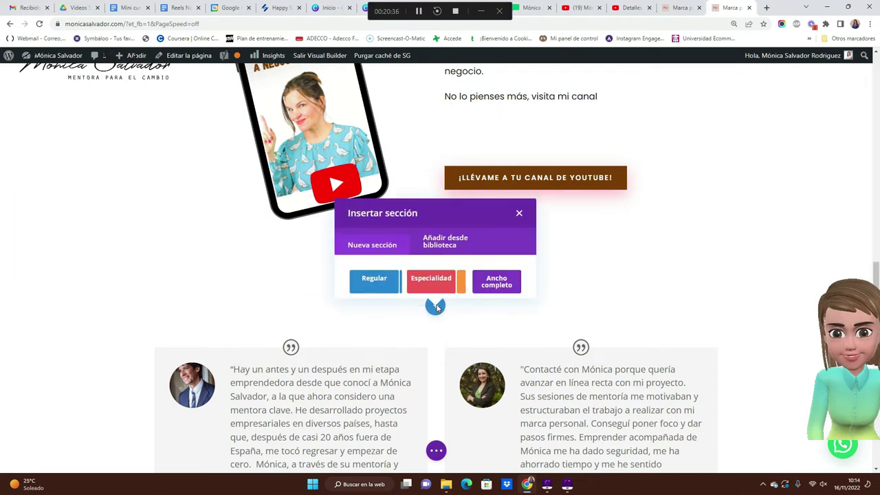
{"action": "left_click", "coordinate": [374, 282]}
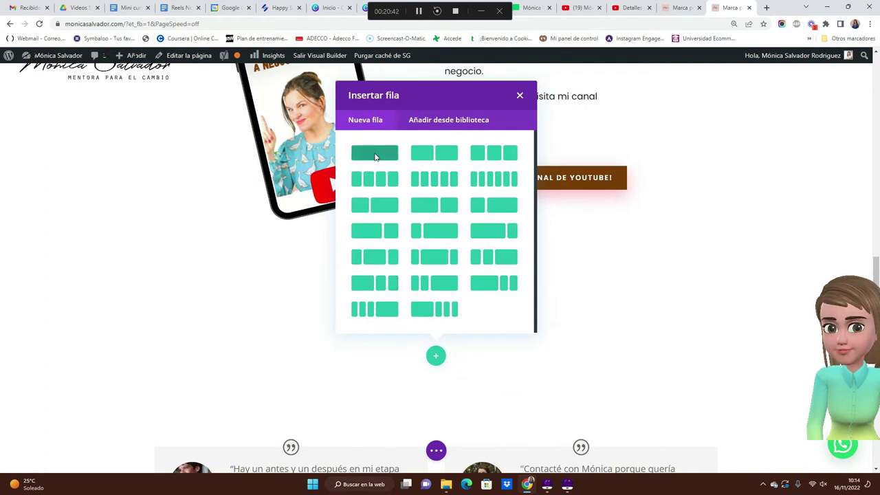
{"action": "left_click", "coordinate": [375, 156]}
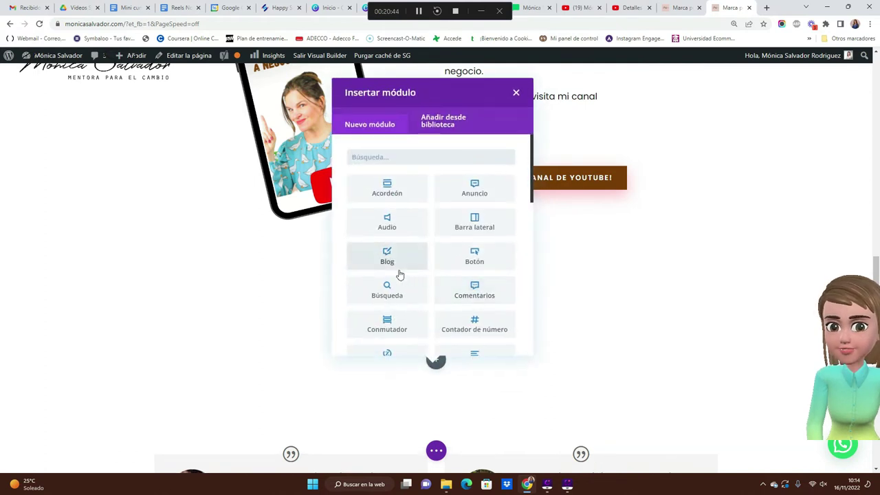
Step: Add a Código module to the new single-column row
{"action": "scroll", "coordinate": [400, 275], "scroll_direction": "down", "scroll_amount": 3}
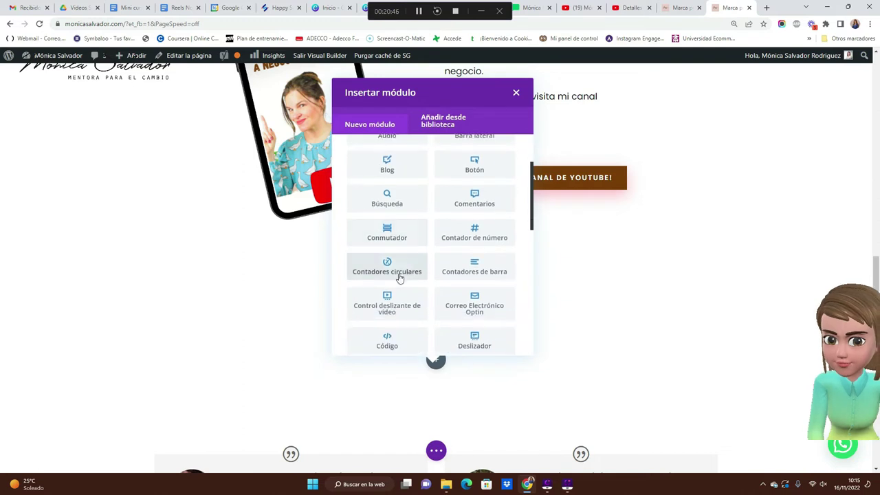
{"action": "scroll", "coordinate": [399, 280], "scroll_direction": "down", "scroll_amount": 1}
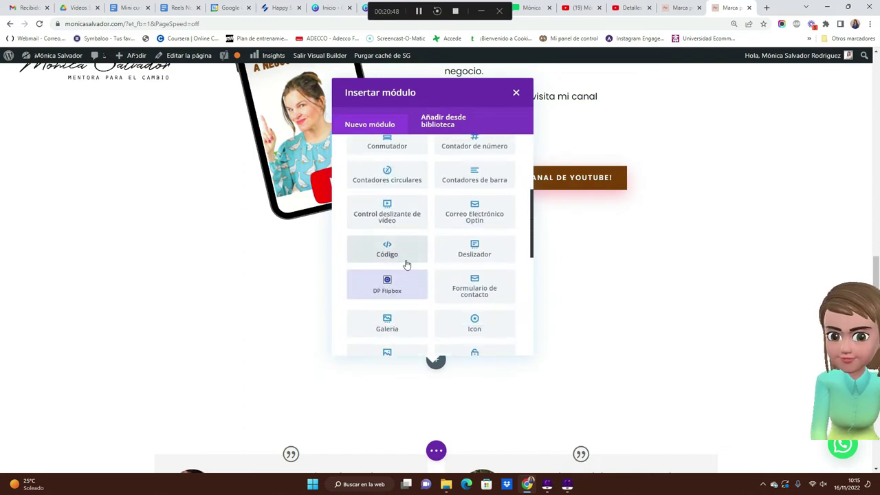
{"action": "left_click", "coordinate": [403, 262]}
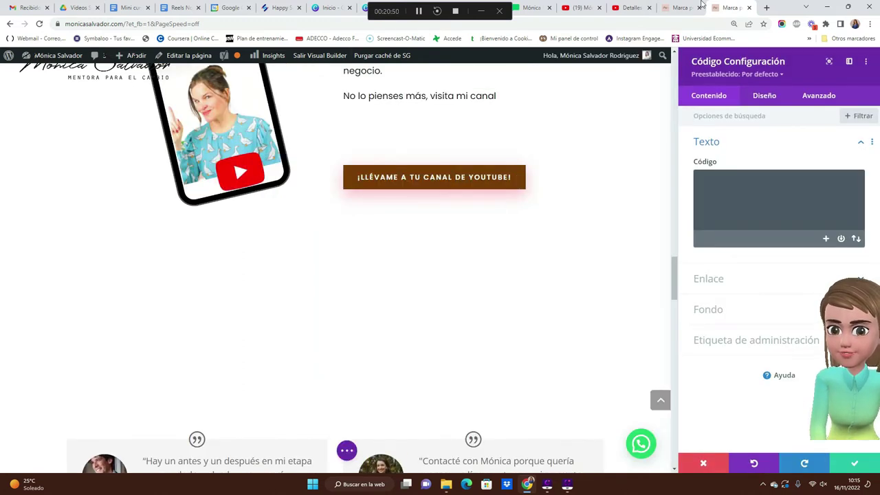
Step: Switch to the MailerLite form page and copy the full HTML embed code to the clipboard
{"action": "left_click", "coordinate": [532, 8]}
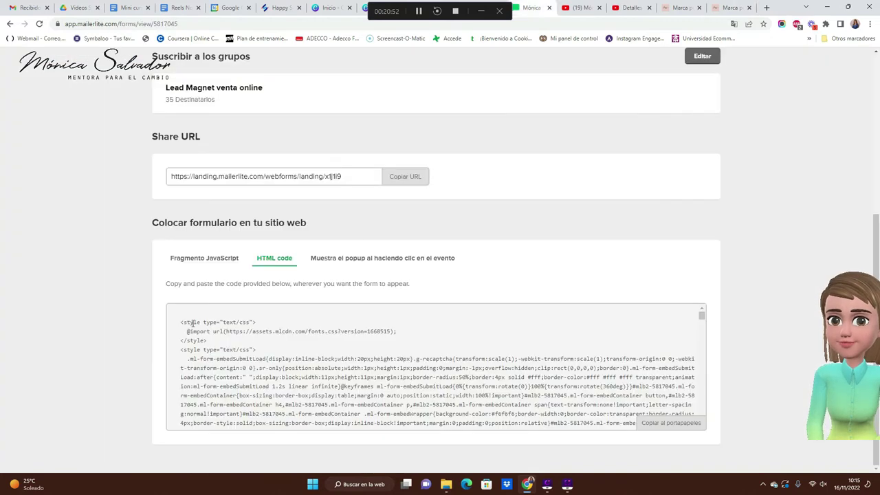
{"action": "scroll", "coordinate": [543, 355], "scroll_direction": "down", "scroll_amount": 1}
{"action": "left_click", "coordinate": [667, 423]}
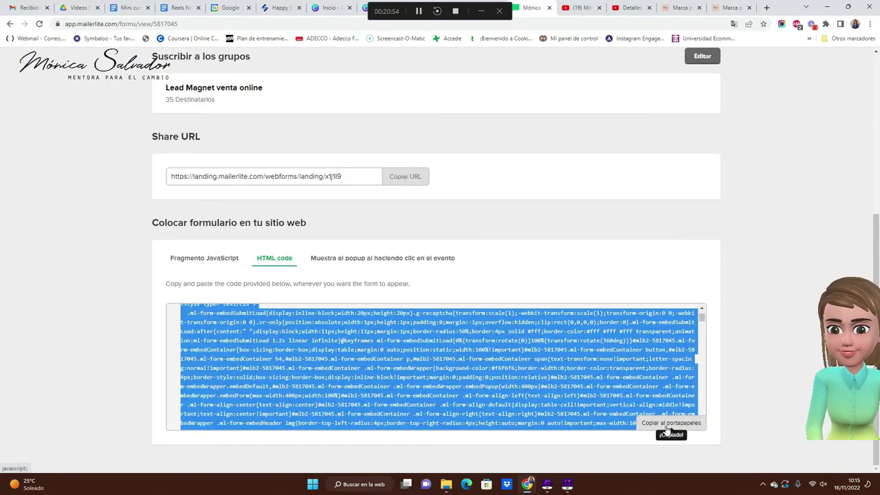
Step: Paste the copied form code into the home page's Código module, save the module and view the embedded form
{"action": "left_click", "coordinate": [731, 8]}
{"action": "left_click", "coordinate": [712, 180]}
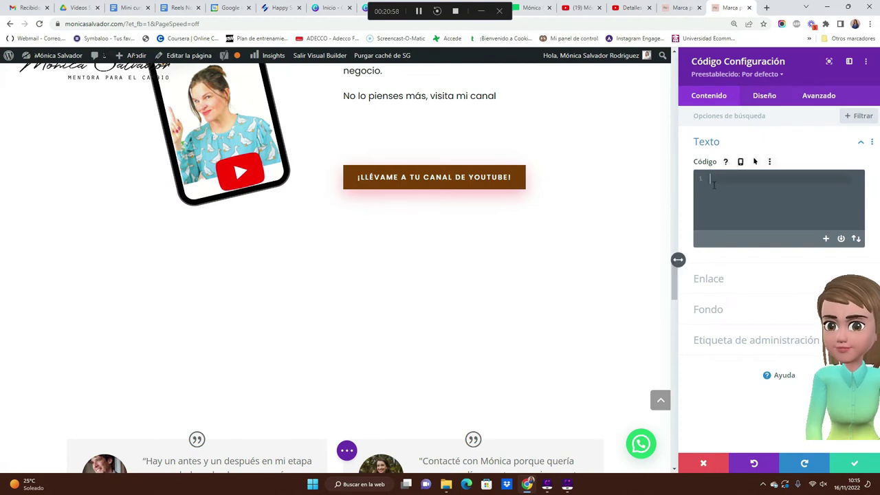
{"action": "right_click", "coordinate": [714, 189]}
{"action": "left_click", "coordinate": [530, 256]}
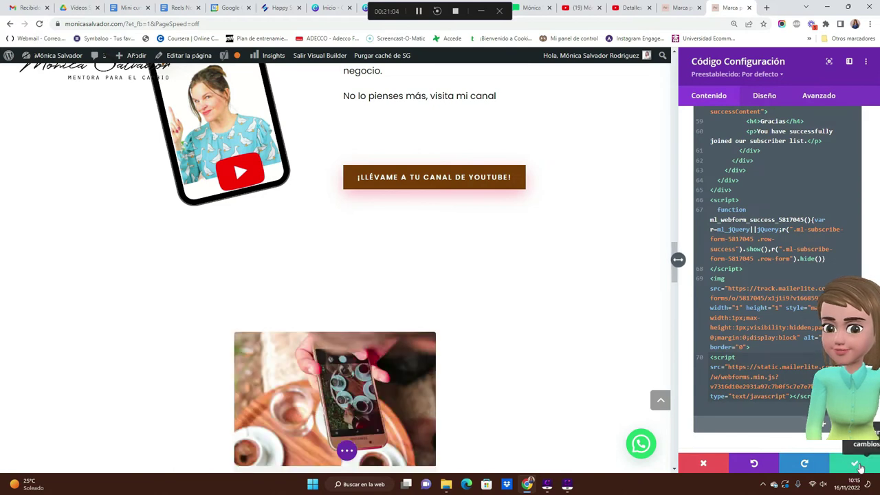
{"action": "left_click", "coordinate": [856, 465]}
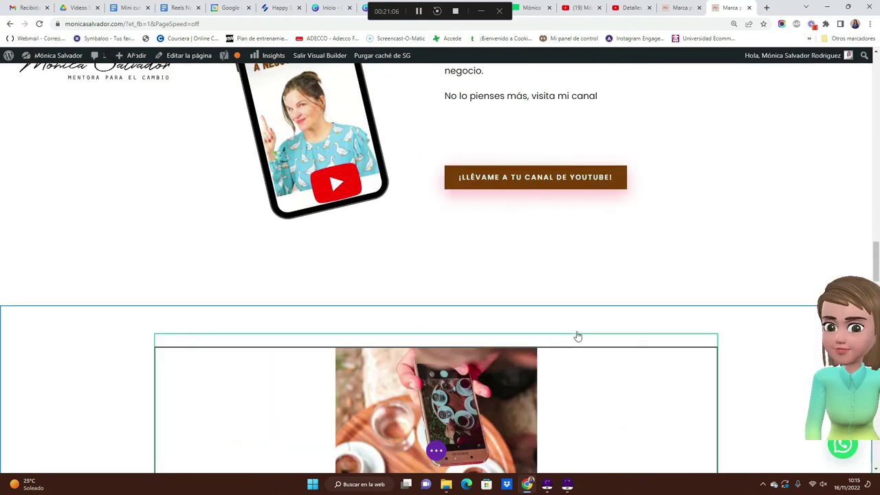
{"action": "scroll", "coordinate": [577, 336], "scroll_direction": "down", "scroll_amount": 4}
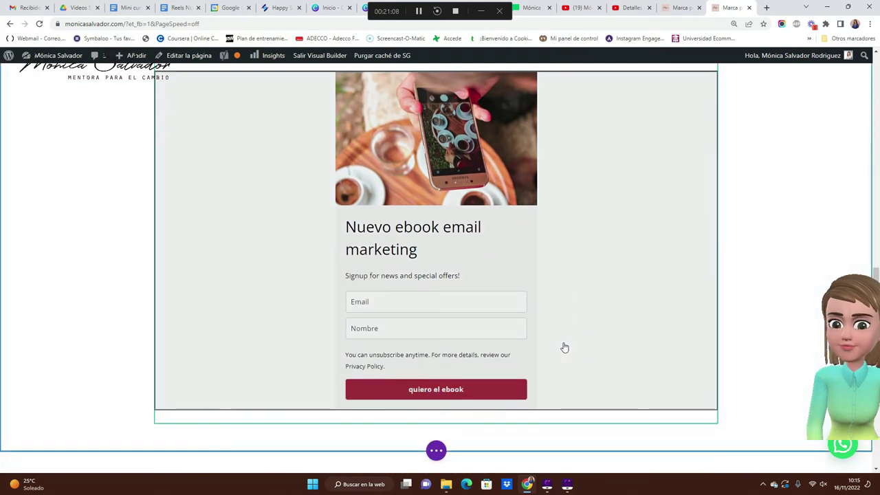
{"action": "scroll", "coordinate": [563, 347], "scroll_direction": "up", "scroll_amount": 1}
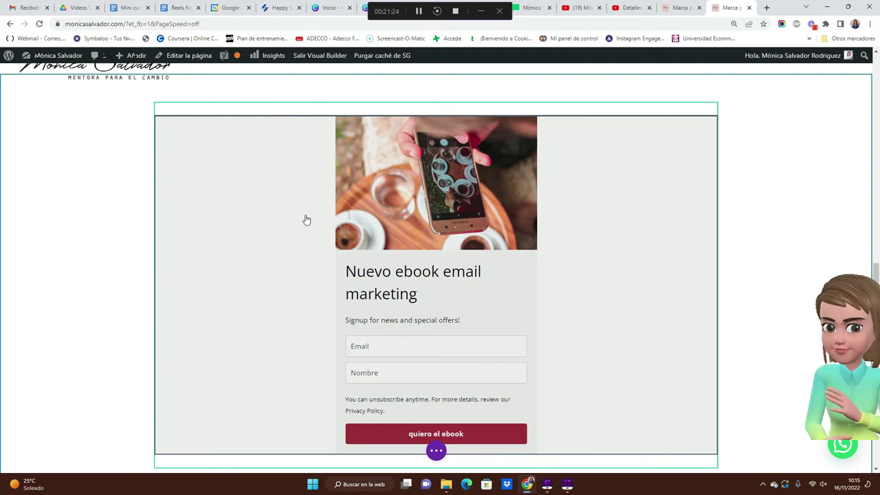
{"action": "left_click", "coordinate": [418, 11]}
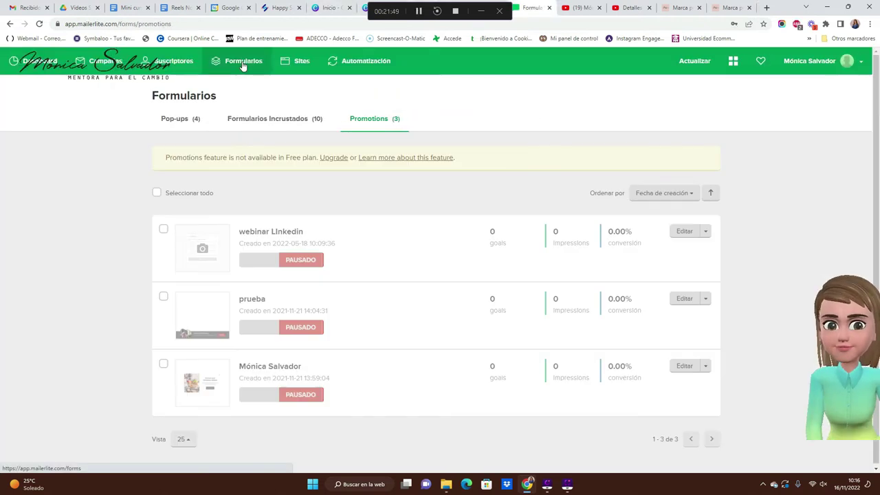
{"action": "left_click", "coordinate": [262, 121]}
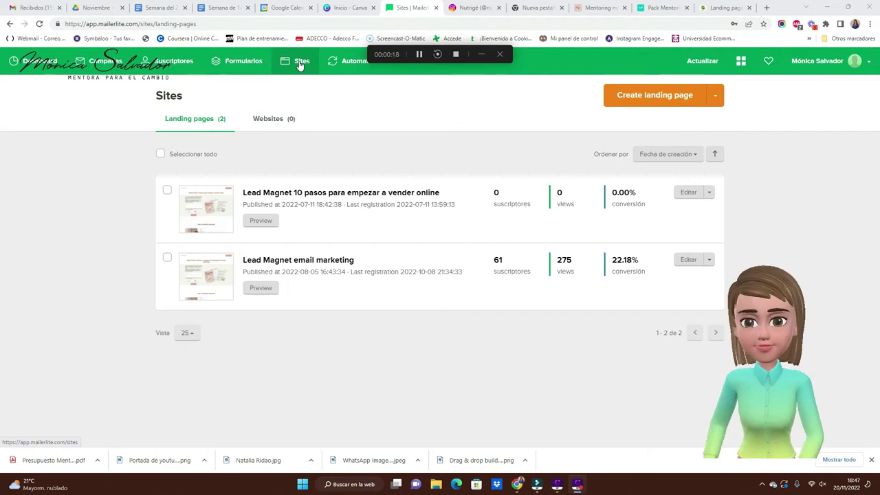
Step: Create a new landing page named "webinar LInkedin" and continue to its subscriber groups
{"action": "left_click", "coordinate": [605, 90]}
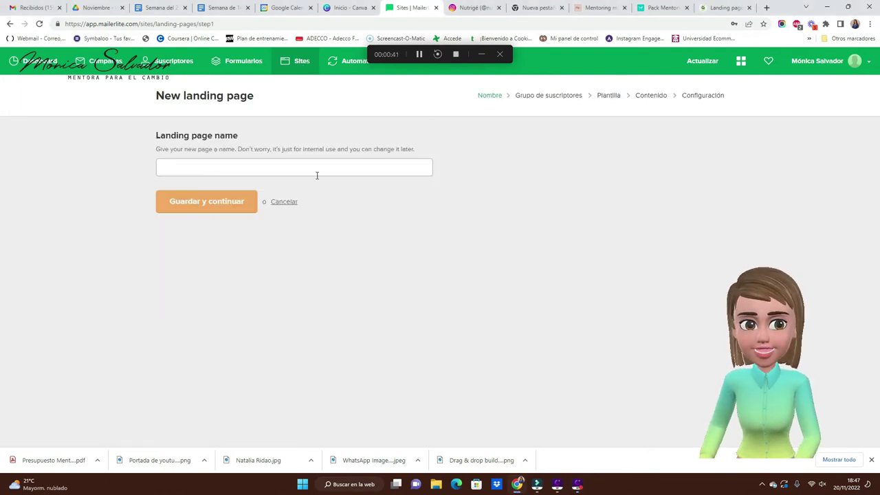
{"action": "left_click", "coordinate": [317, 175]}
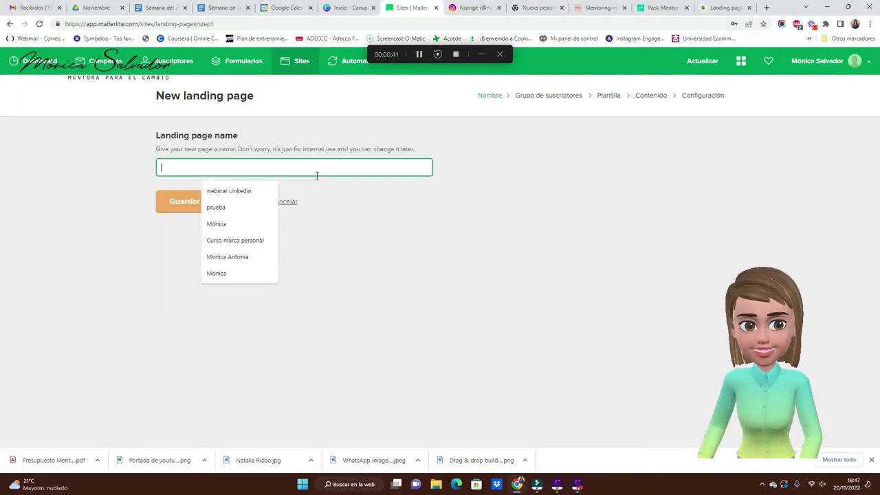
{"action": "left_click", "coordinate": [244, 193]}
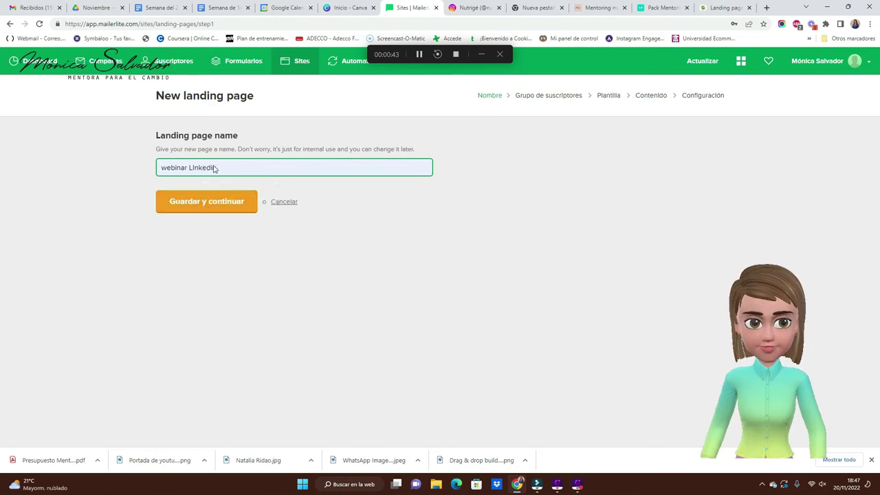
{"action": "left_click", "coordinate": [205, 208]}
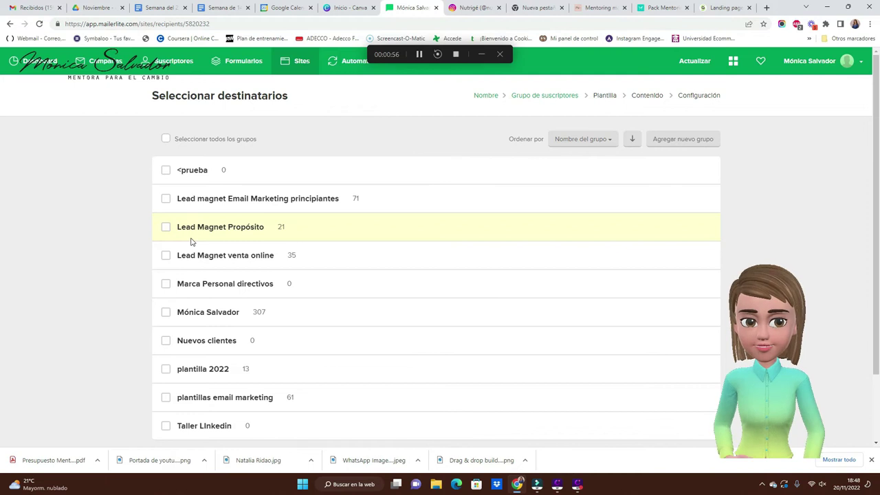
Step: Assign the 307-subscriber group named after the account owner to the landing page and continue to the templates
{"action": "left_click", "coordinate": [166, 317]}
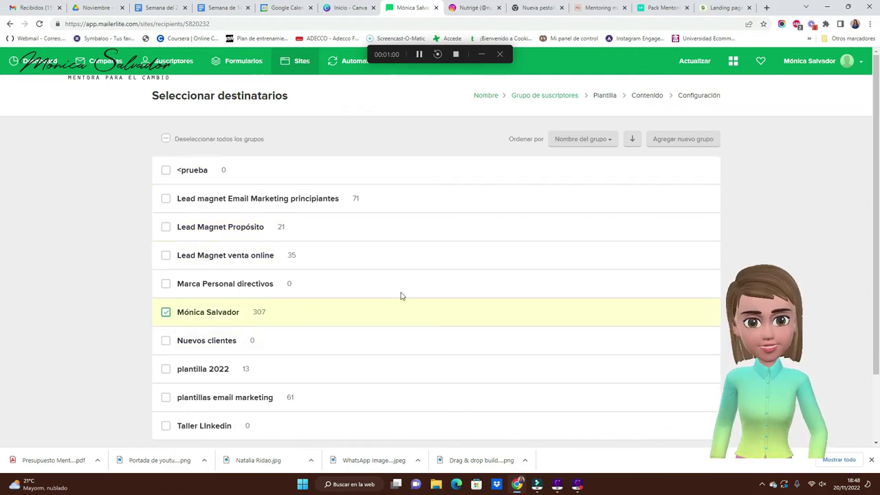
{"action": "scroll", "coordinate": [460, 282], "scroll_direction": "down", "scroll_amount": 2}
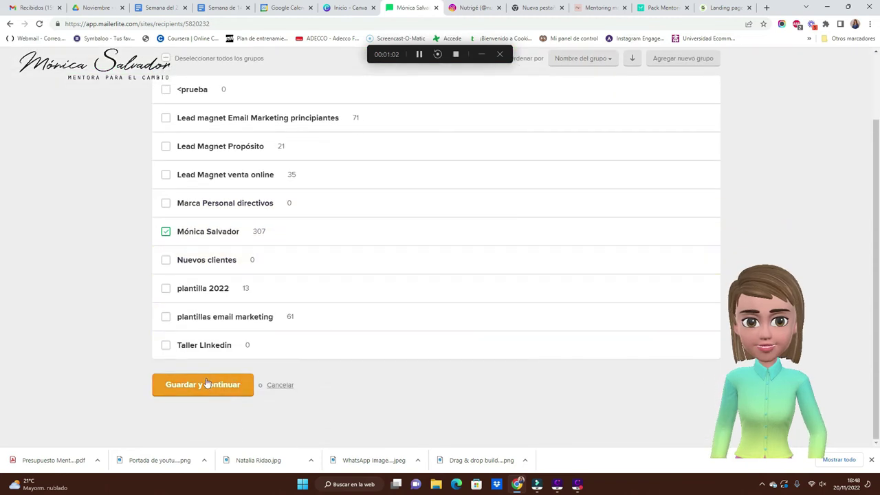
{"action": "left_click", "coordinate": [206, 379]}
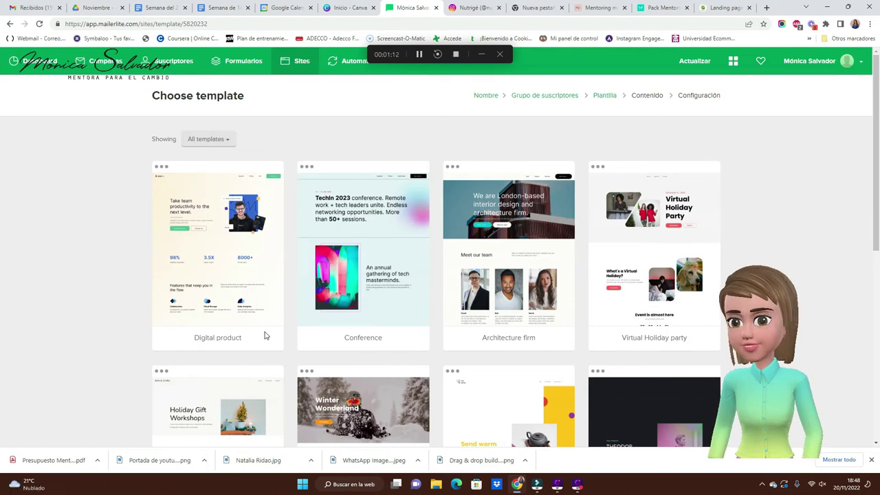
Step: Browse the first two pages of landing page templates and select the Book promotion #1 template
{"action": "scroll", "coordinate": [266, 336], "scroll_direction": "down", "scroll_amount": 1}
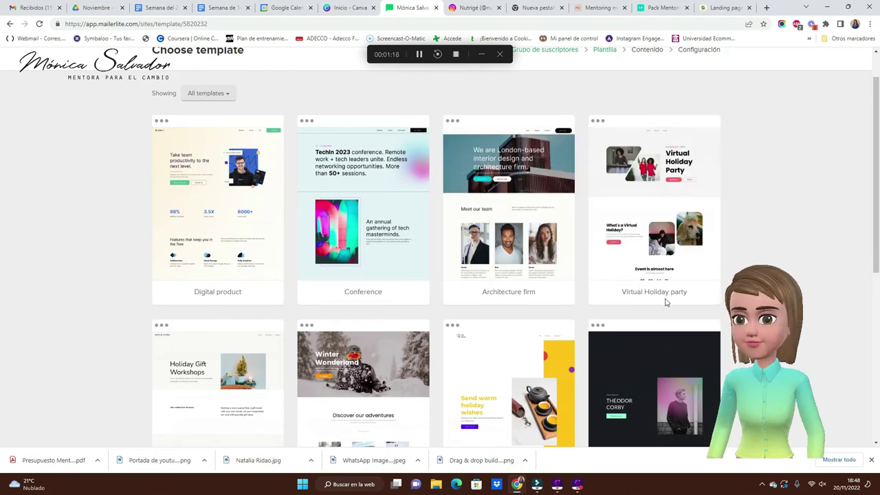
{"action": "scroll", "coordinate": [474, 337], "scroll_direction": "down", "scroll_amount": 3}
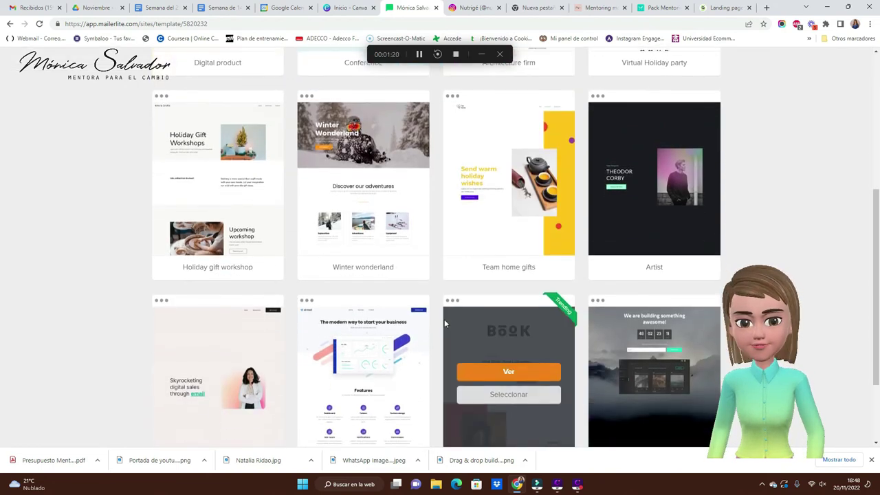
{"action": "scroll", "coordinate": [444, 318], "scroll_direction": "down", "scroll_amount": 1}
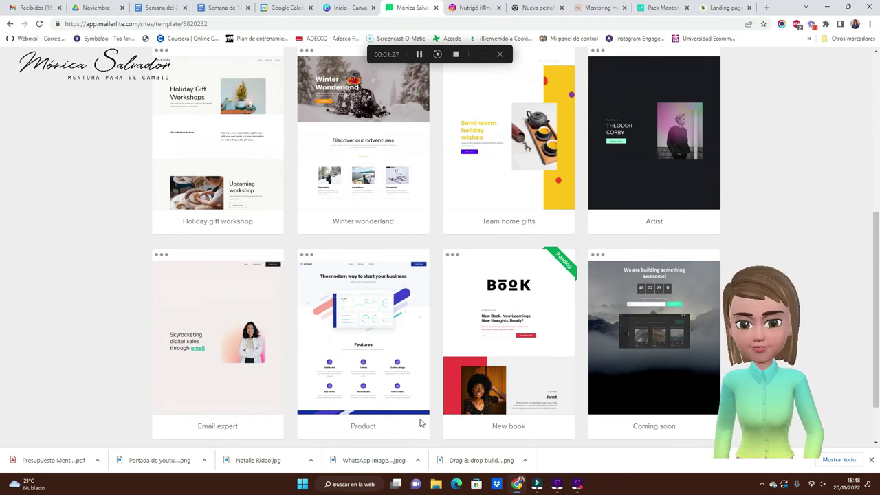
{"action": "scroll", "coordinate": [421, 417], "scroll_direction": "down", "scroll_amount": 1}
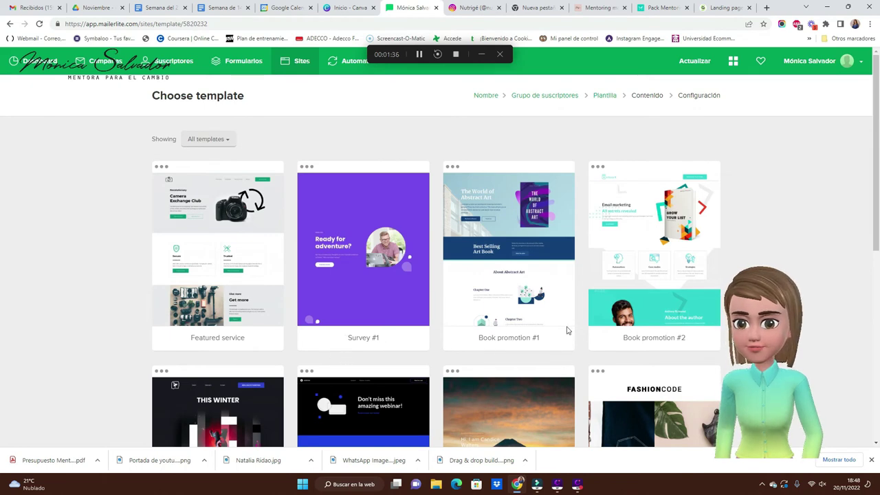
{"action": "scroll", "coordinate": [528, 337], "scroll_direction": "down", "scroll_amount": 3}
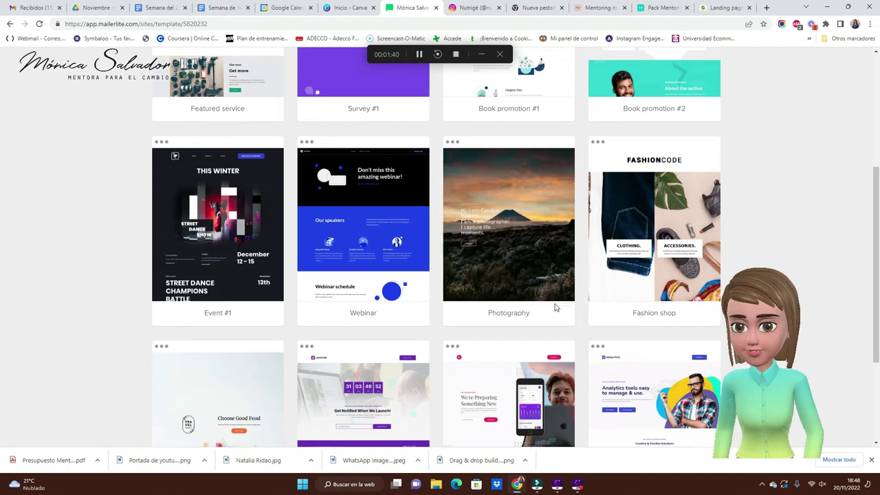
{"action": "scroll", "coordinate": [658, 310], "scroll_direction": "down", "scroll_amount": 3}
{"action": "mouse_move", "coordinate": [638, 303]}
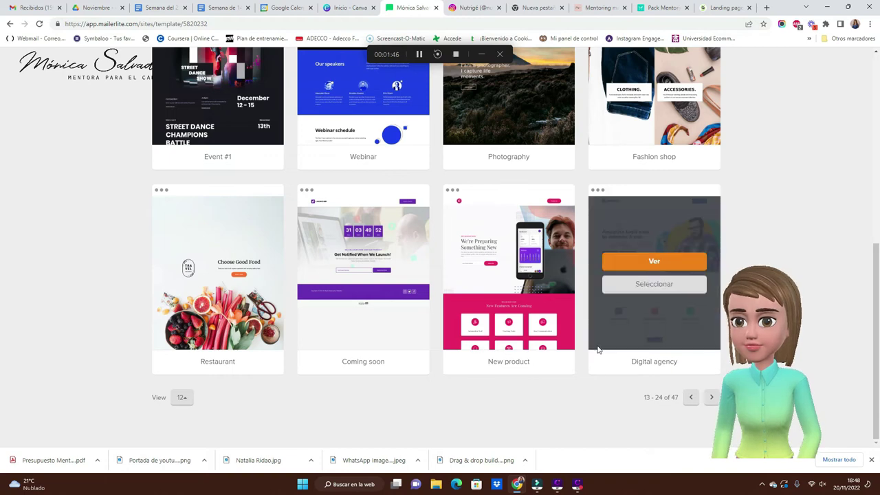
{"action": "scroll", "coordinate": [607, 324], "scroll_direction": "up", "scroll_amount": 6}
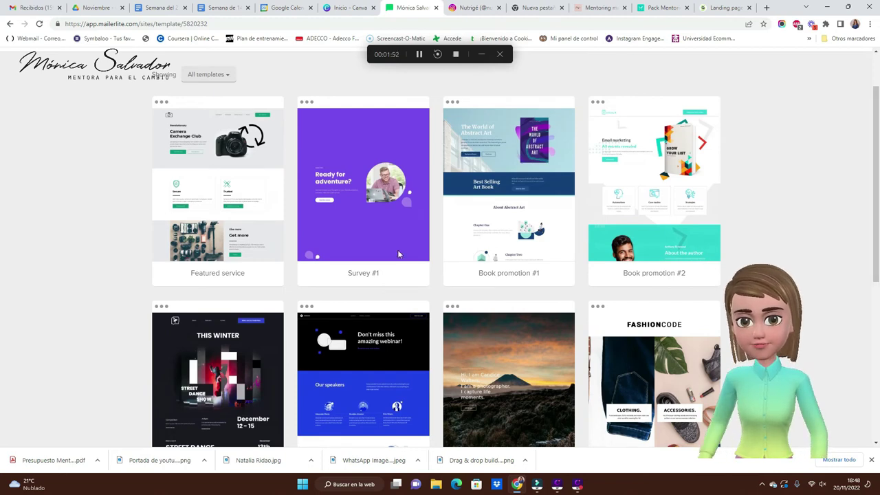
{"action": "mouse_move", "coordinate": [521, 173]}
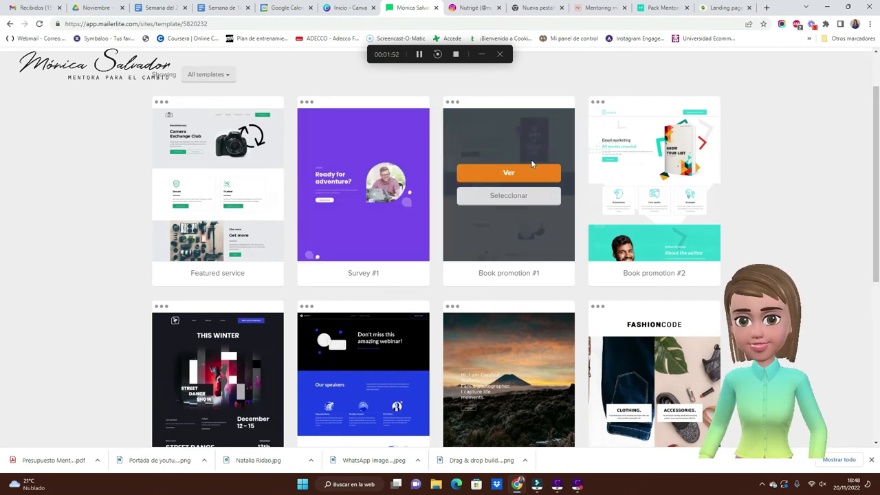
{"action": "left_click", "coordinate": [514, 196]}
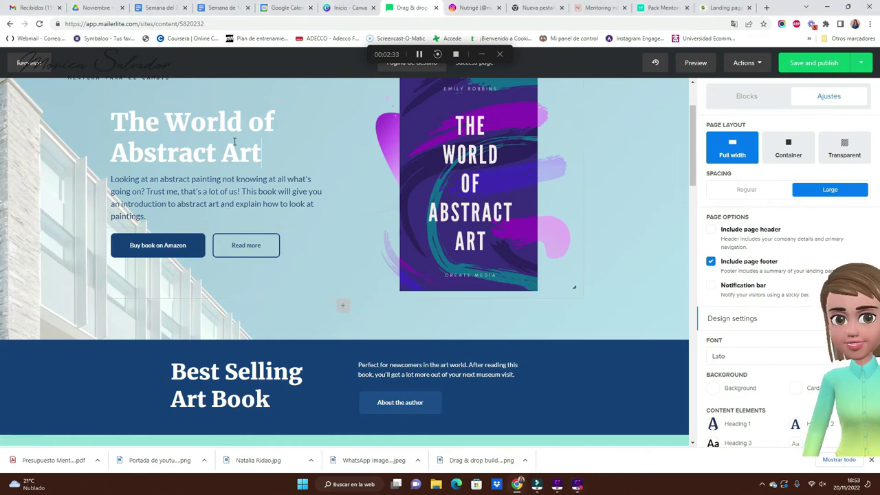
Step: Replace the hero heading "The World of Abstract Art" with "Libro de" followed by the author's full name
{"action": "left_click", "coordinate": [214, 254]}
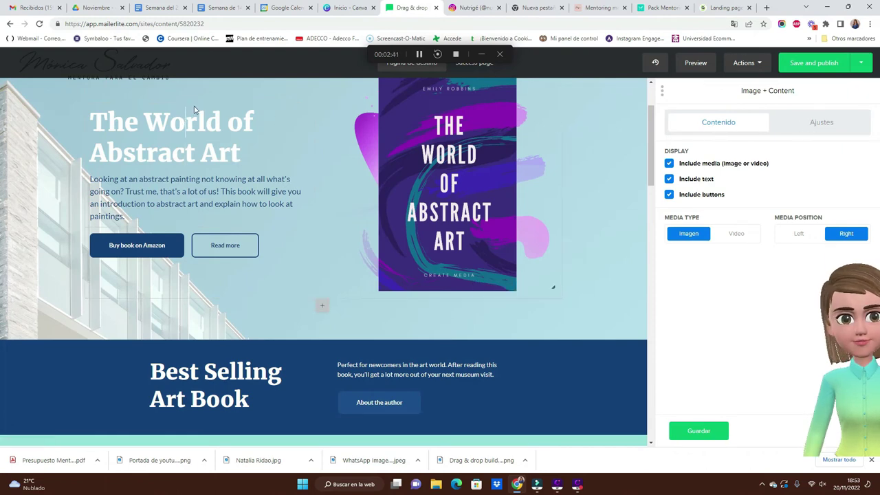
{"action": "left_click", "coordinate": [255, 113]}
{"action": "left_click_drag", "start_coordinate": [239, 157], "coordinate": [98, 126]}
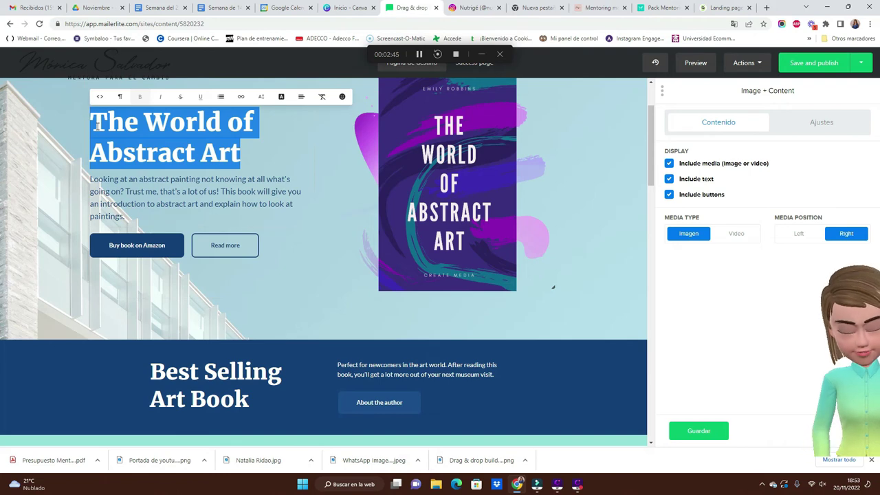
{"action": "type", "text": "Libro d"}
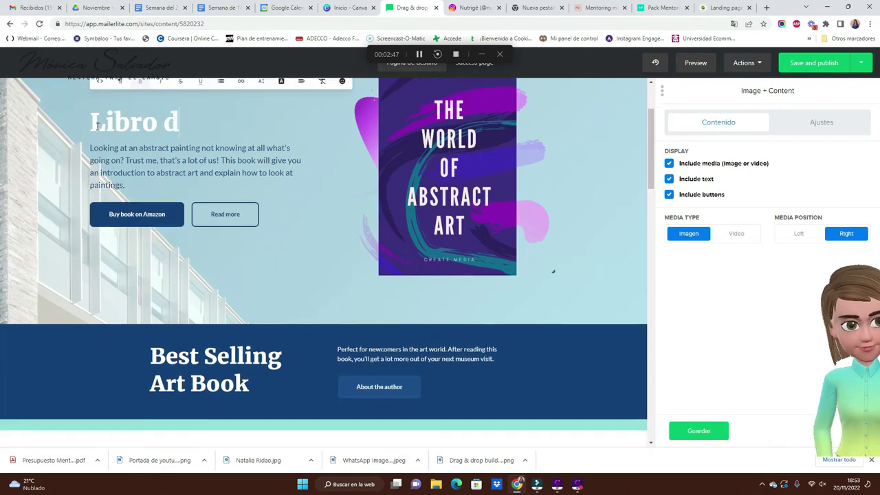
{"action": "type", "text": "e Mónica Salvador"}
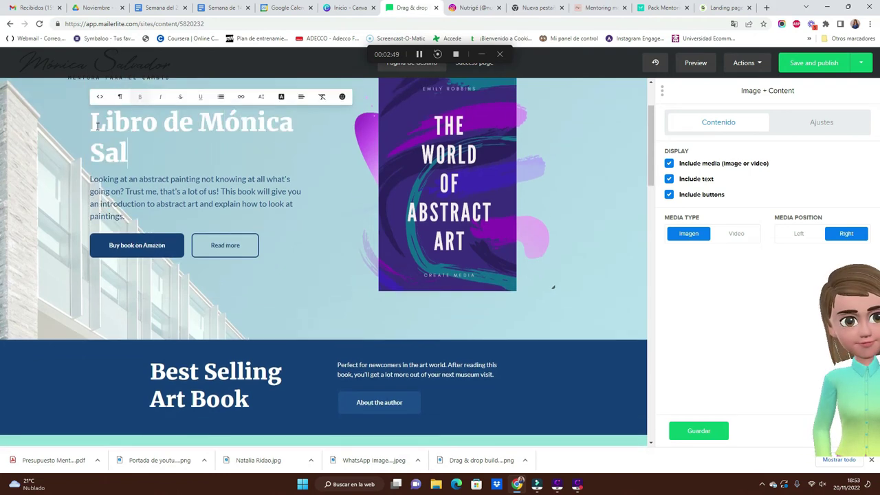
Step: Replace the descriptive paragraph under the hero heading with "No te lo pierdas"
{"action": "triple_click", "coordinate": [193, 198]}
{"action": "type", "text": "No te lo pierdas"}
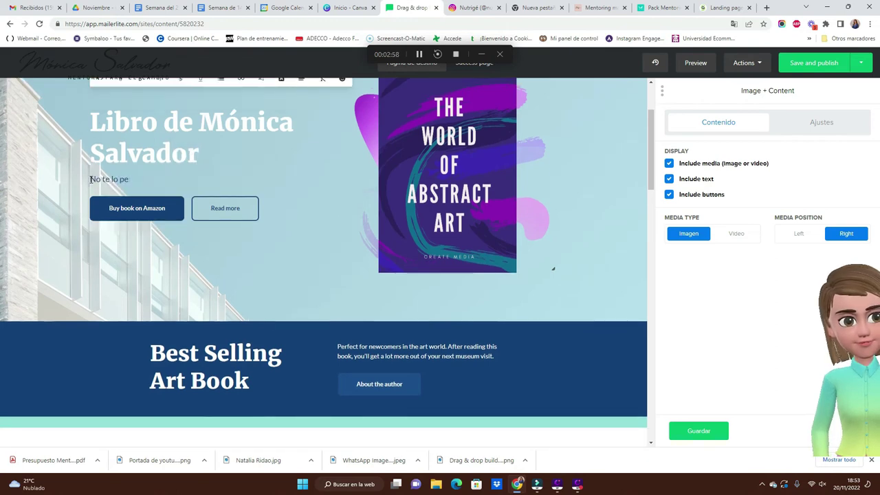
{"action": "left_click", "coordinate": [323, 289]}
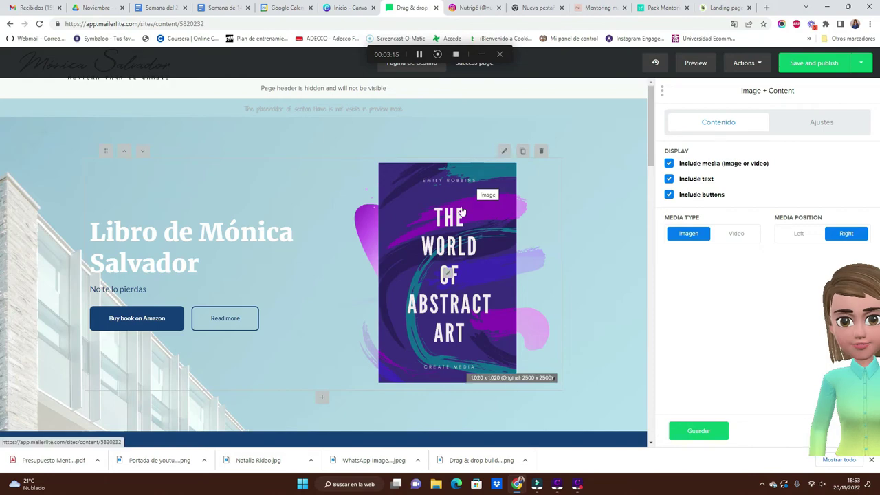
Step: Delete the book cover image from the hero's Image + Content block
{"action": "left_click", "coordinate": [450, 275]}
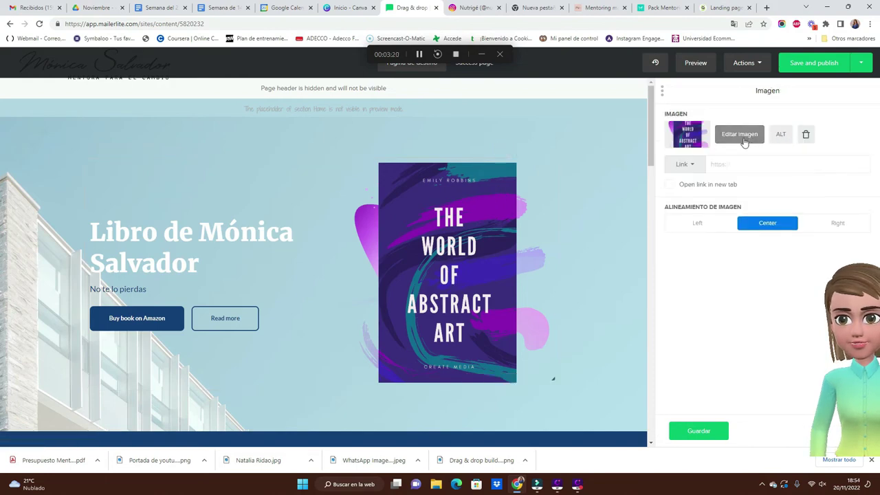
{"action": "left_click", "coordinate": [805, 135]}
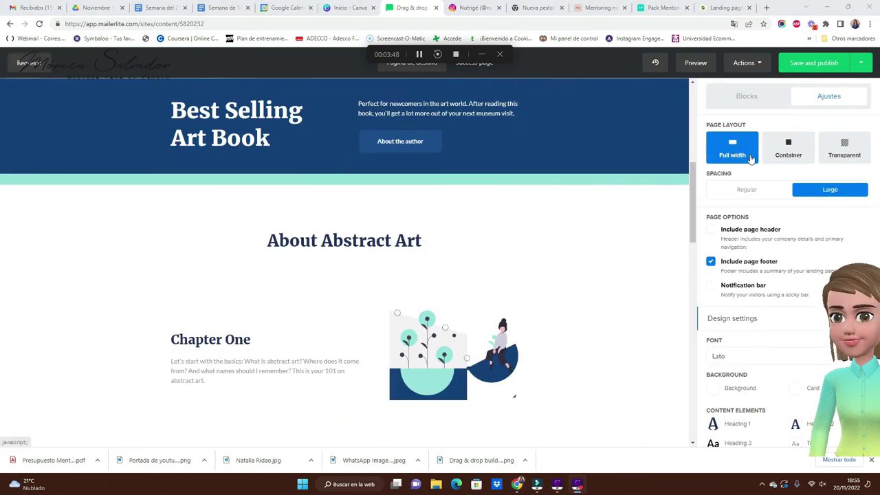
Step: Try the Container page layout and switch the landing page to the Transparent layout
{"action": "left_click", "coordinate": [774, 156]}
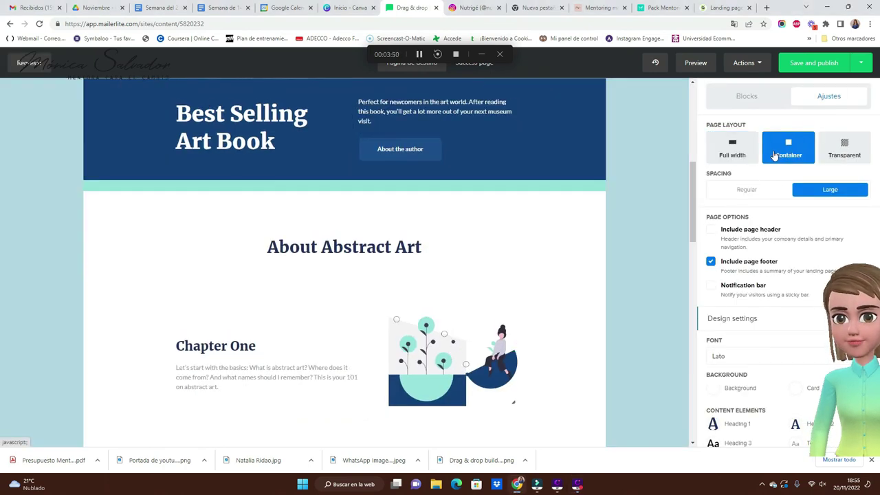
{"action": "left_click", "coordinate": [847, 148]}
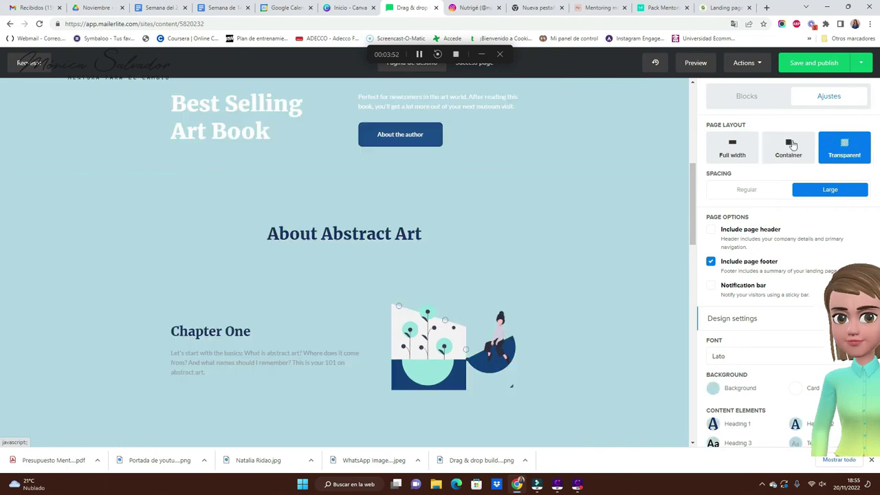
Step: Switch the page layout to Container and enable the notification bar, leaving the page header excluded
{"action": "left_click", "coordinate": [776, 148]}
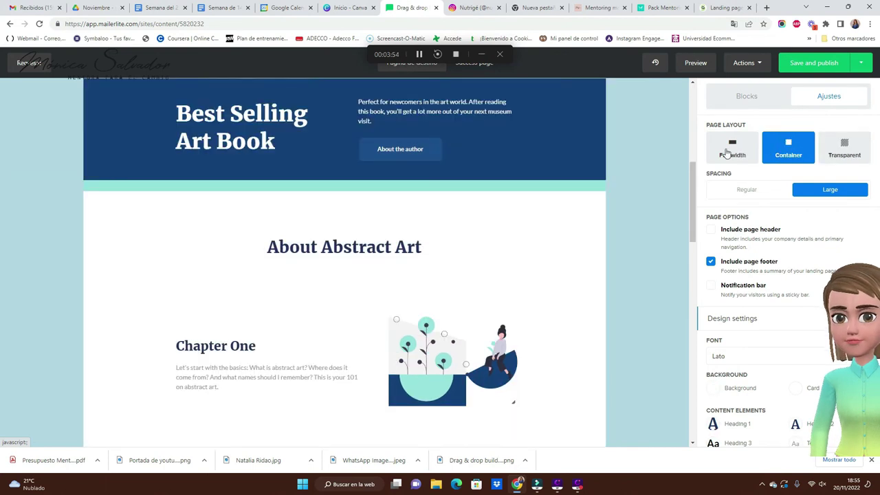
{"action": "scroll", "coordinate": [728, 180], "scroll_direction": "down", "scroll_amount": 2}
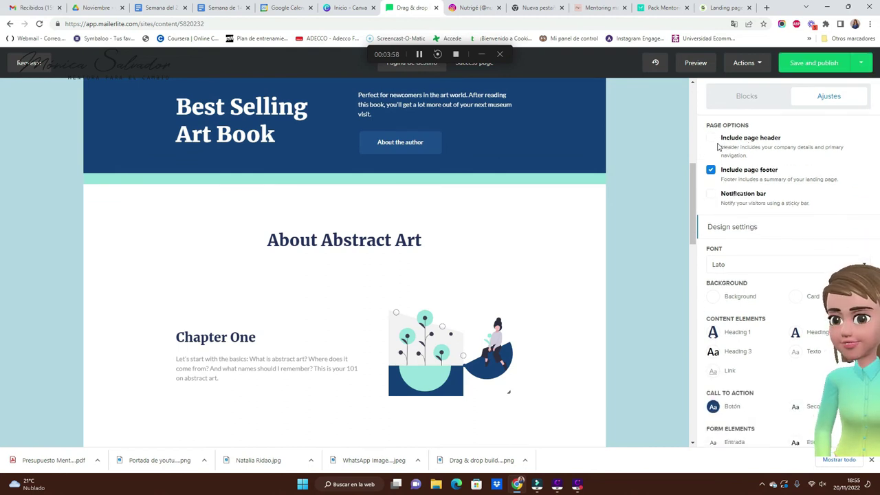
{"action": "left_click", "coordinate": [710, 138]}
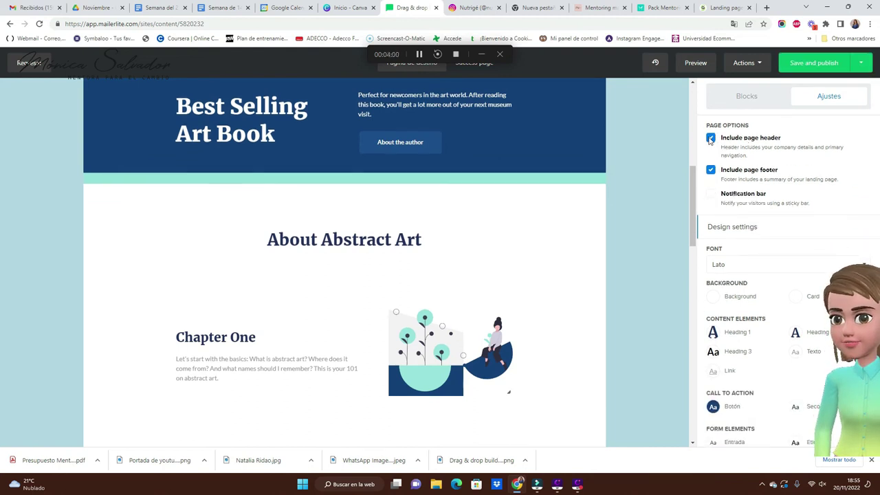
{"action": "left_click", "coordinate": [711, 138]}
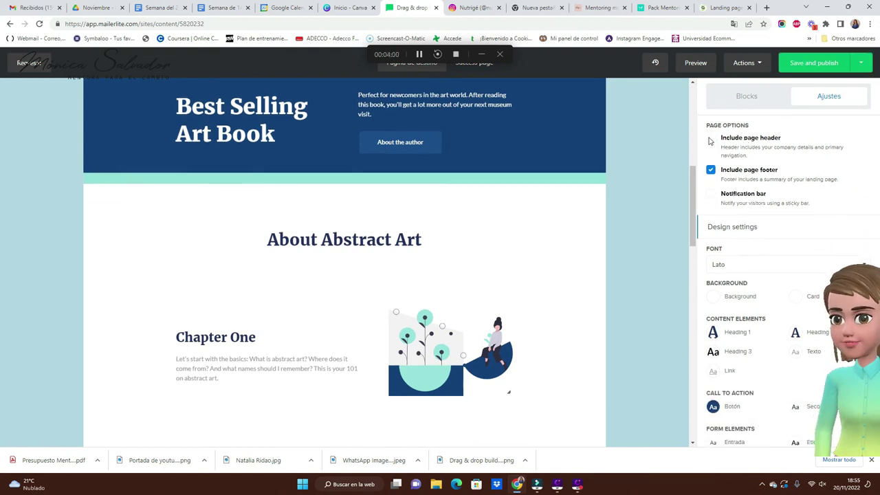
{"action": "left_click", "coordinate": [711, 195]}
{"action": "left_click", "coordinate": [711, 196]}
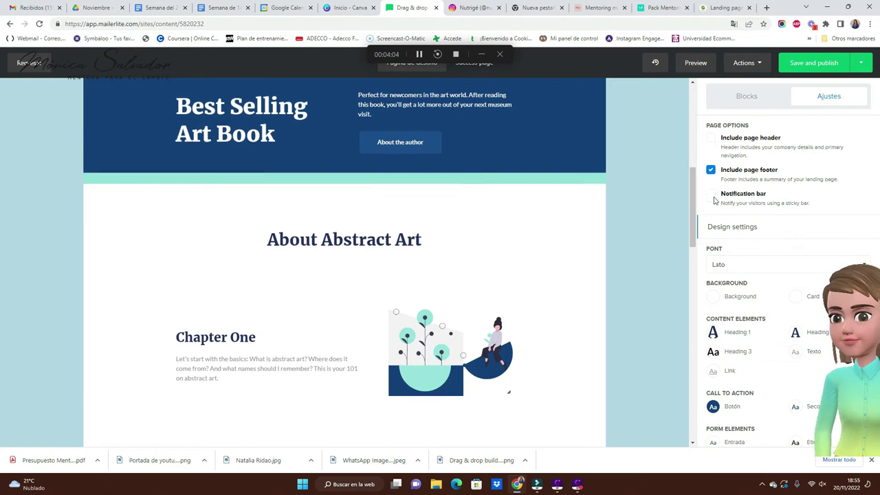
{"action": "left_click", "coordinate": [711, 196]}
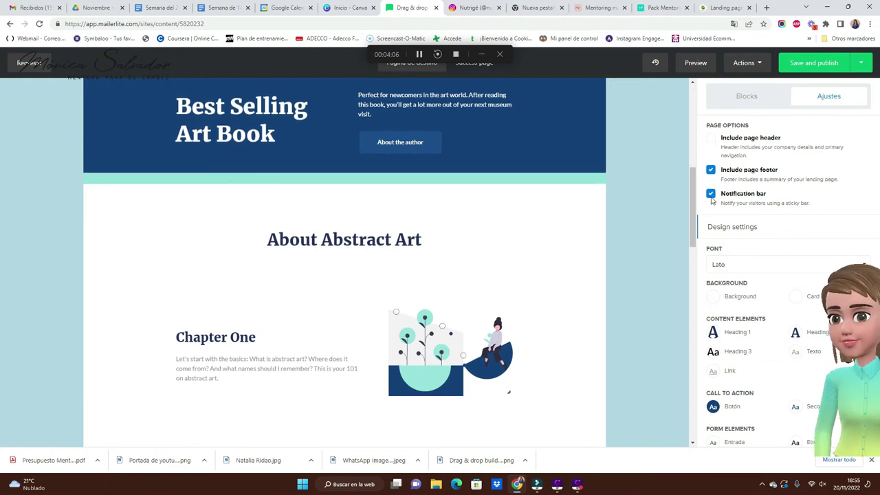
{"action": "left_click", "coordinate": [712, 195]}
{"action": "left_click", "coordinate": [712, 196]}
Step: Insert a Texto block and an Imagen block above the "About Abstract Art" heading
{"action": "left_click", "coordinate": [743, 99]}
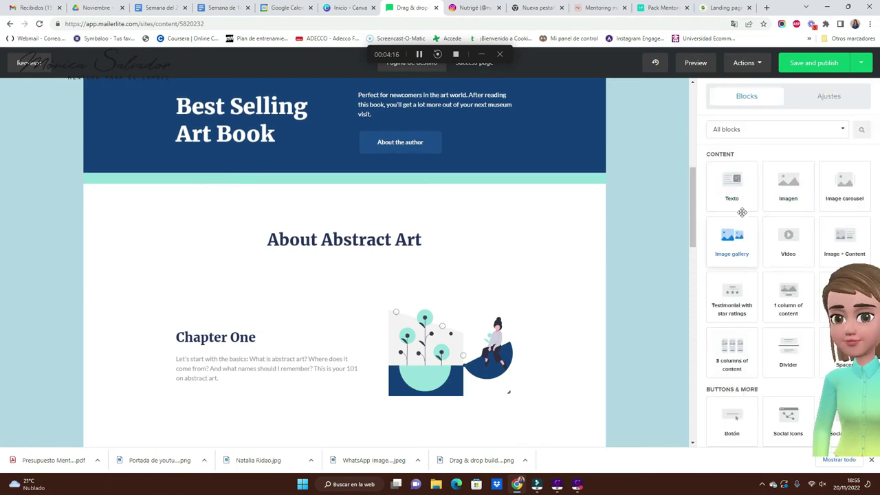
{"action": "left_click_drag", "start_coordinate": [731, 182], "coordinate": [443, 224]}
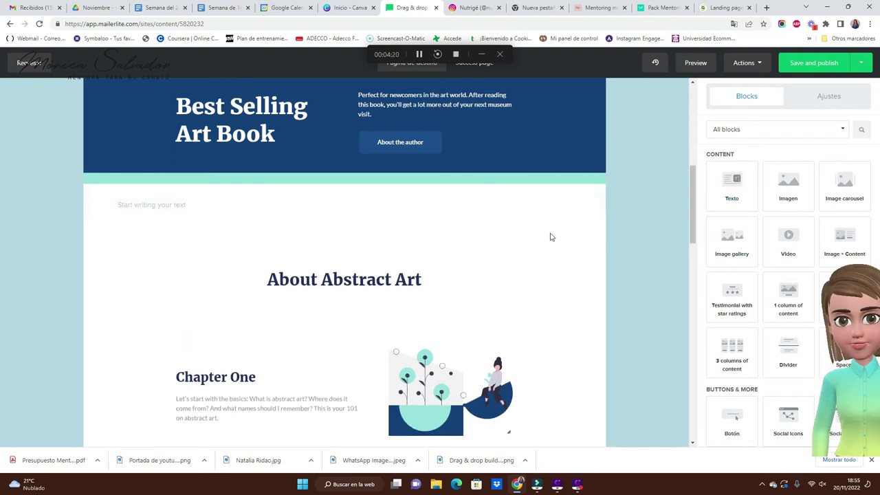
{"action": "left_click_drag", "start_coordinate": [791, 193], "coordinate": [360, 240]}
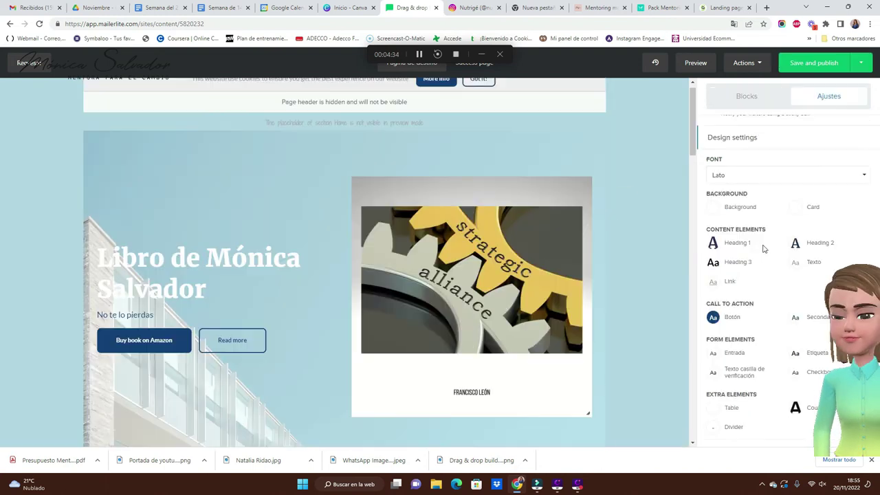
Step: Set the page font to Helvetica and the body background colour to white (#ffffff)
{"action": "left_click", "coordinate": [744, 180]}
{"action": "left_click", "coordinate": [731, 229]}
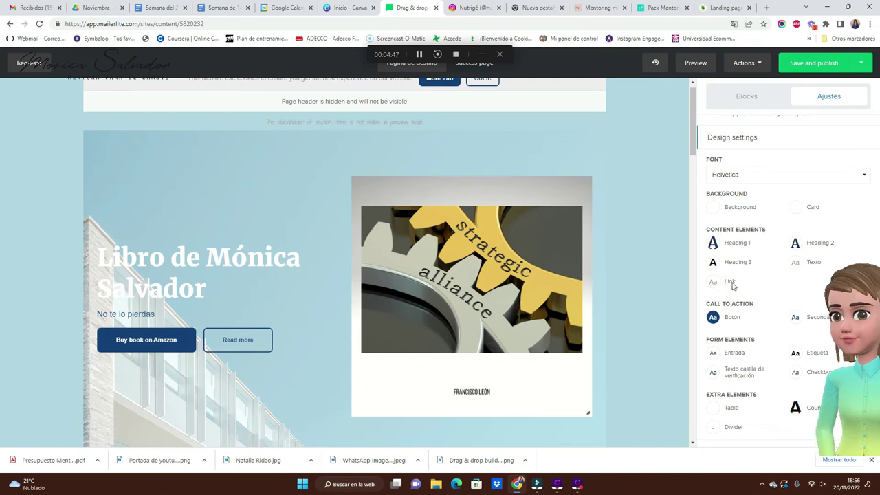
{"action": "left_click", "coordinate": [715, 210]}
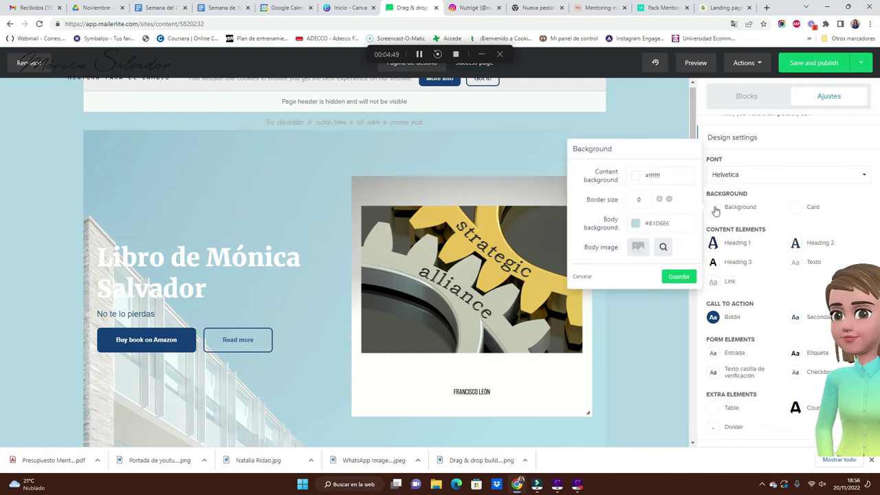
{"action": "left_click", "coordinate": [635, 229]}
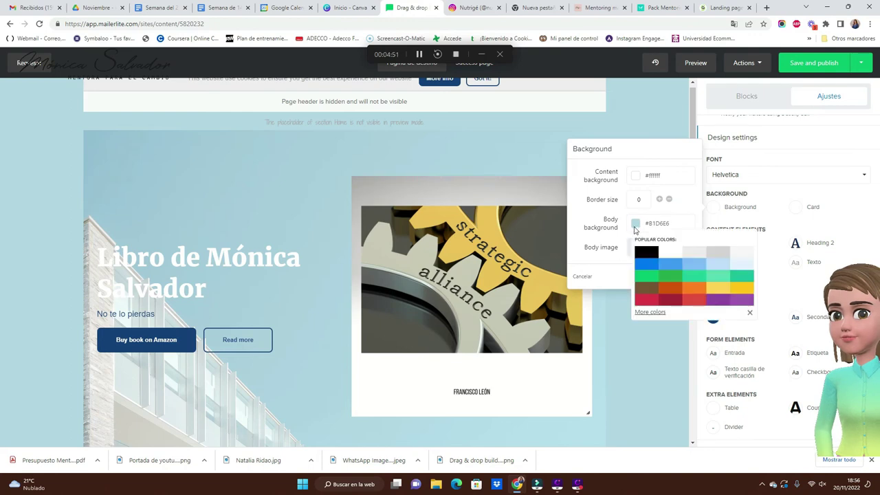
{"action": "left_click", "coordinate": [648, 313]}
{"action": "left_click", "coordinate": [678, 255]}
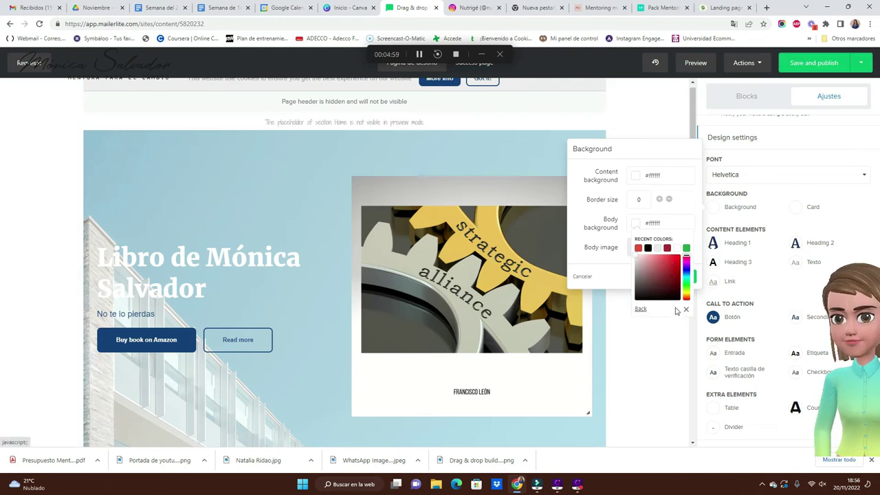
{"action": "left_click", "coordinate": [686, 309]}
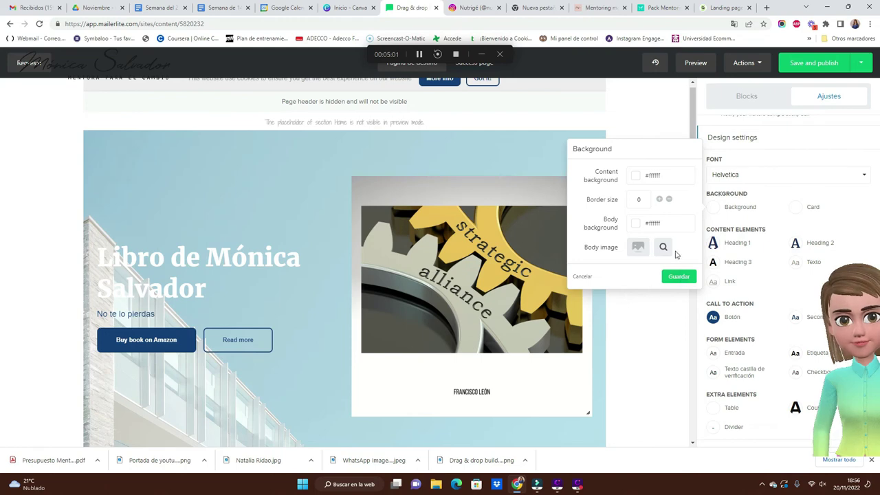
Step: Set the content background to red (#e74c3c), save it and check the page sections
{"action": "left_click", "coordinate": [635, 175]}
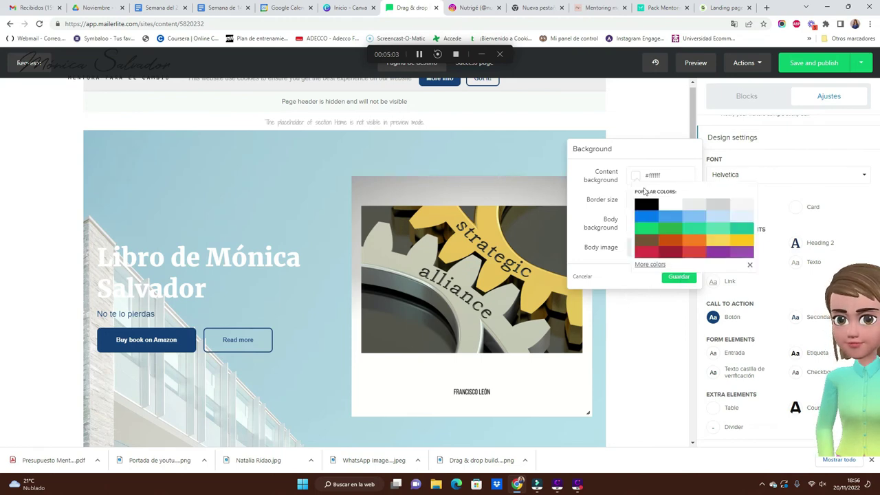
{"action": "left_click", "coordinate": [657, 266]}
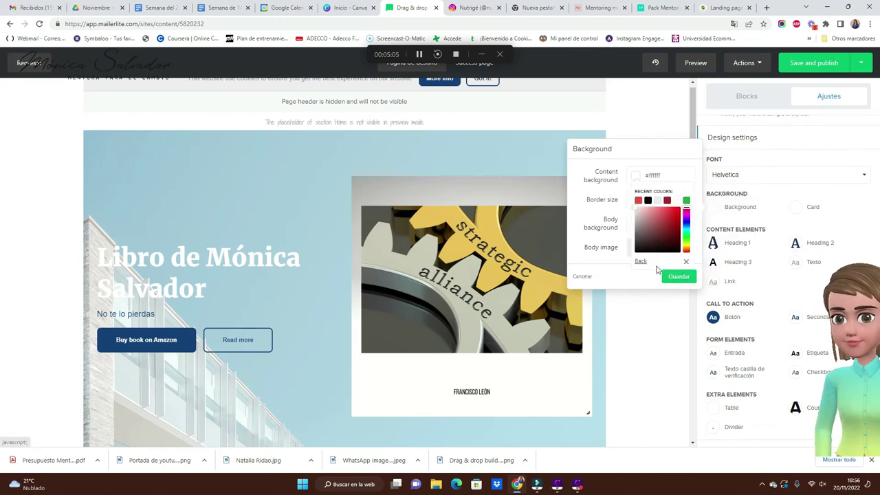
{"action": "left_click", "coordinate": [639, 201]}
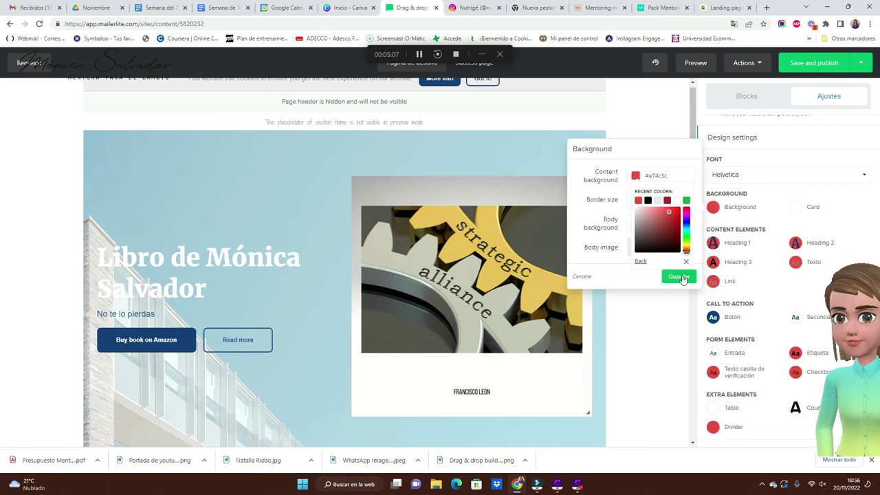
{"action": "left_click", "coordinate": [678, 275]}
{"action": "left_click", "coordinate": [679, 276]}
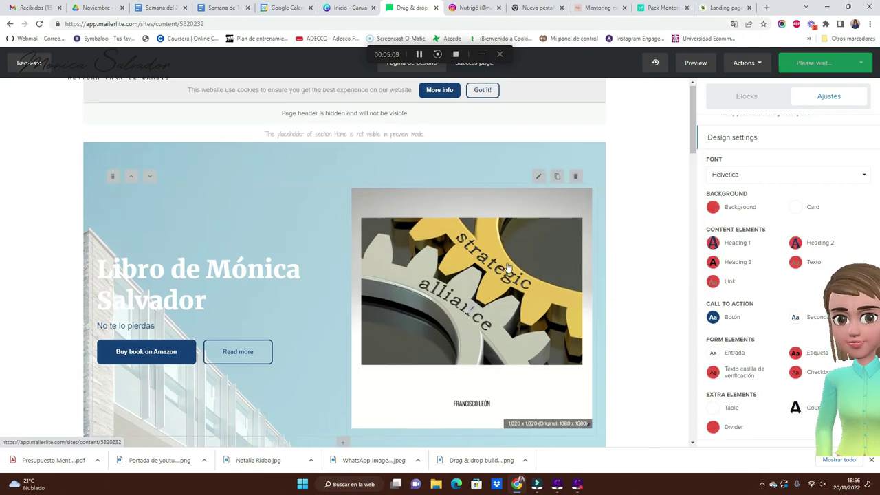
{"action": "scroll", "coordinate": [507, 261], "scroll_direction": "down", "scroll_amount": 10}
{"action": "scroll", "coordinate": [508, 263], "scroll_direction": "down", "scroll_amount": 8}
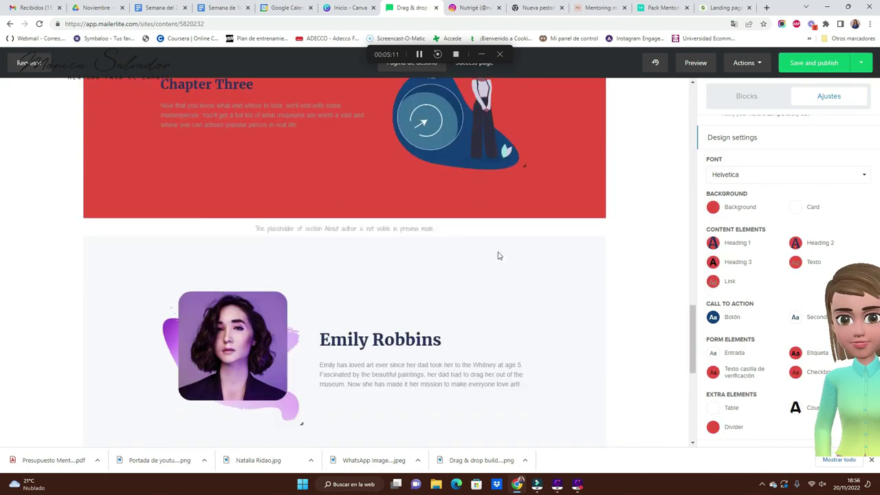
Step: Set the content background to light grey (#EAECED) and save it
{"action": "scroll", "coordinate": [497, 254], "scroll_direction": "up", "scroll_amount": 7}
{"action": "left_click", "coordinate": [712, 208]}
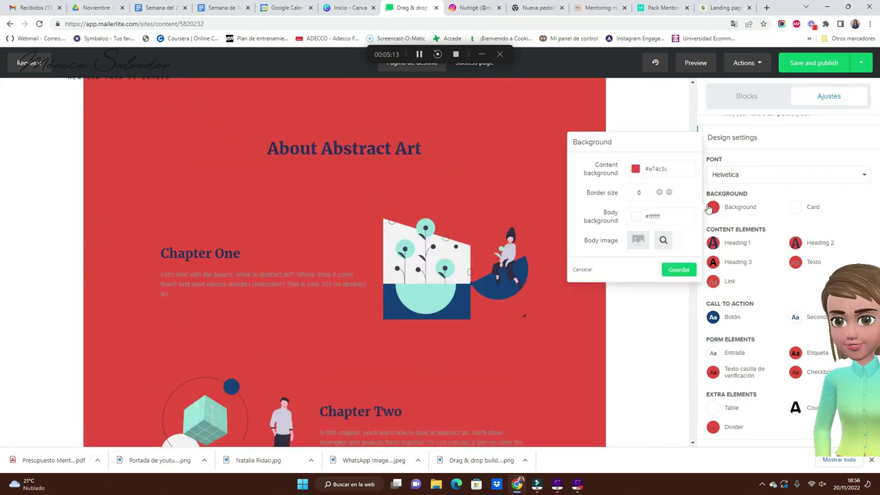
{"action": "left_click", "coordinate": [635, 171]}
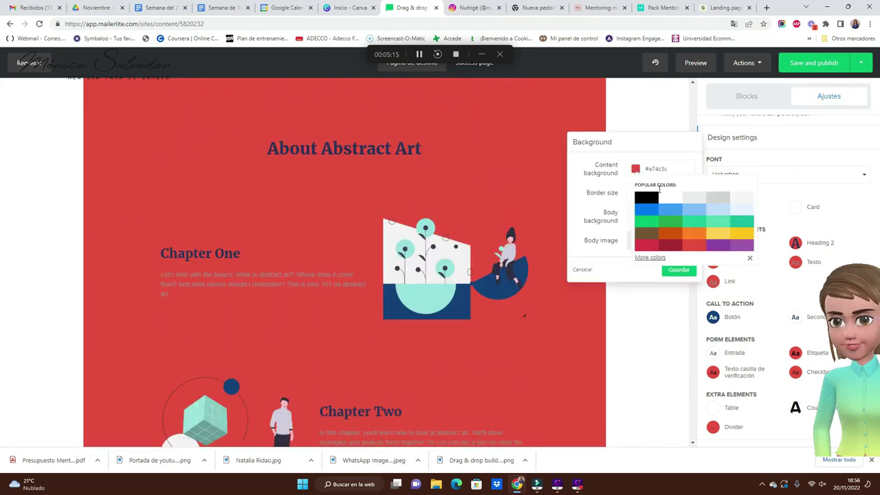
{"action": "left_click", "coordinate": [700, 202]}
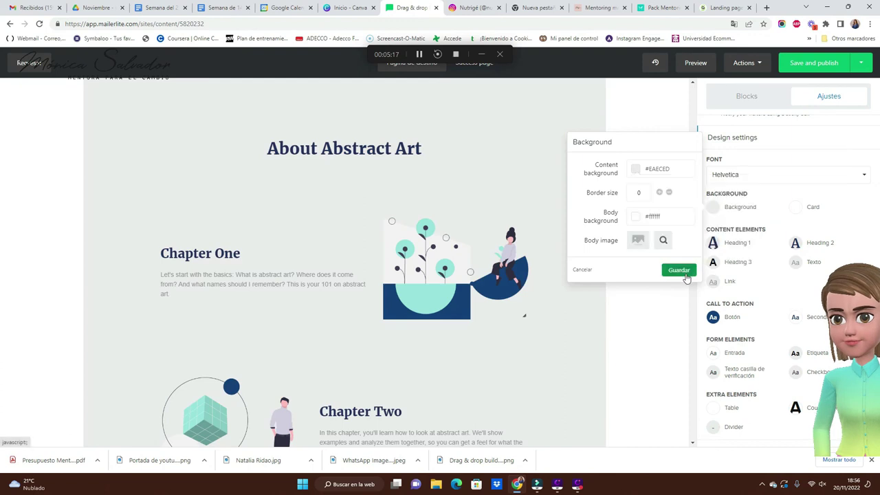
{"action": "left_click", "coordinate": [678, 269]}
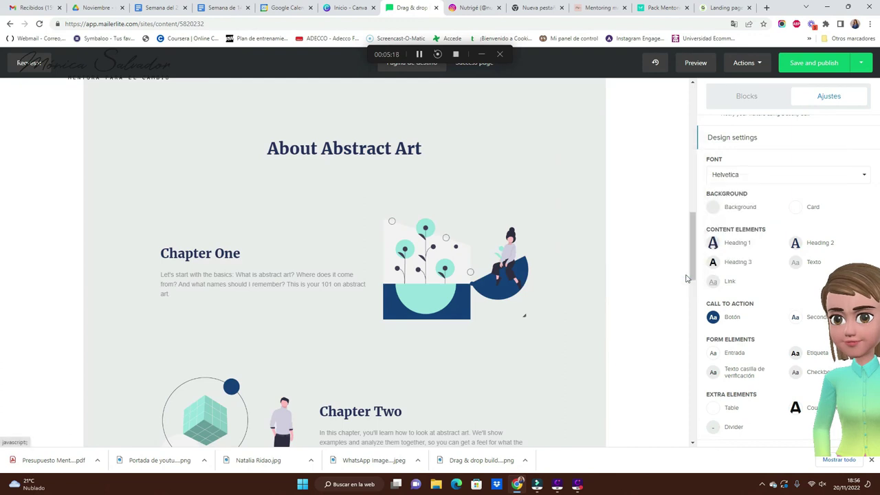
Step: Examine the style settings of the call-to-action button and the form input fields without changing them
{"action": "left_click", "coordinate": [713, 320]}
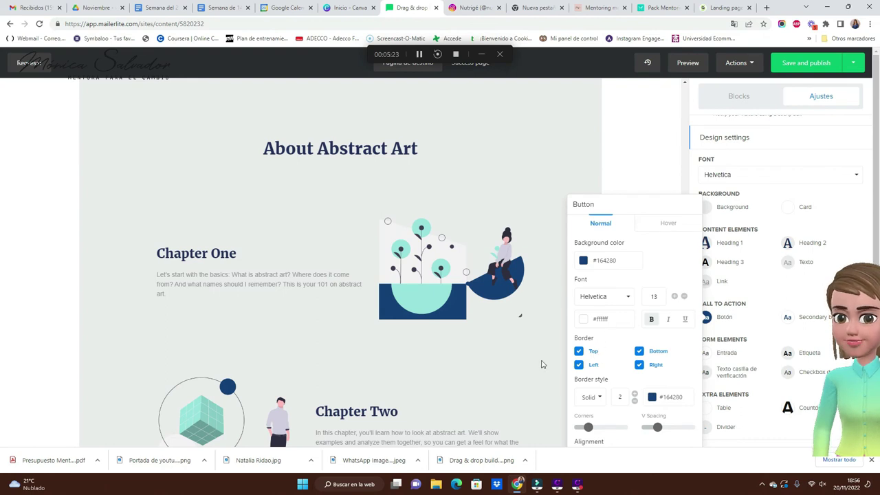
{"action": "left_click", "coordinate": [762, 294]}
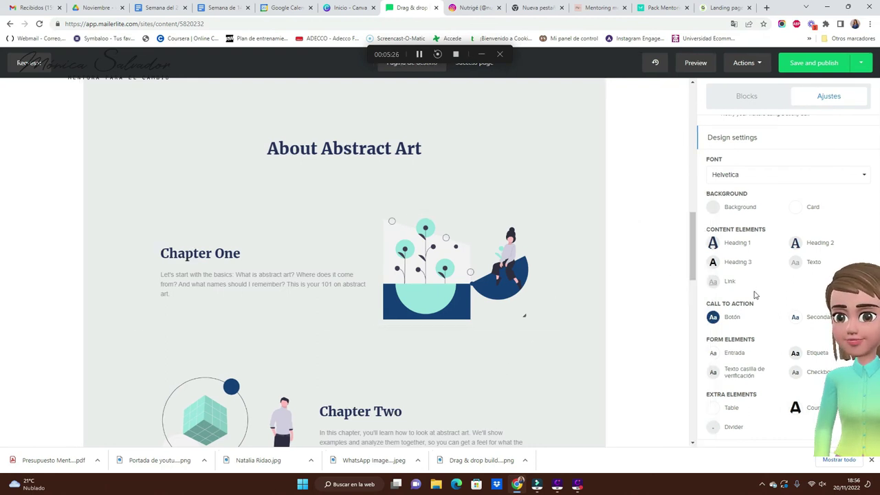
{"action": "left_click", "coordinate": [714, 355]}
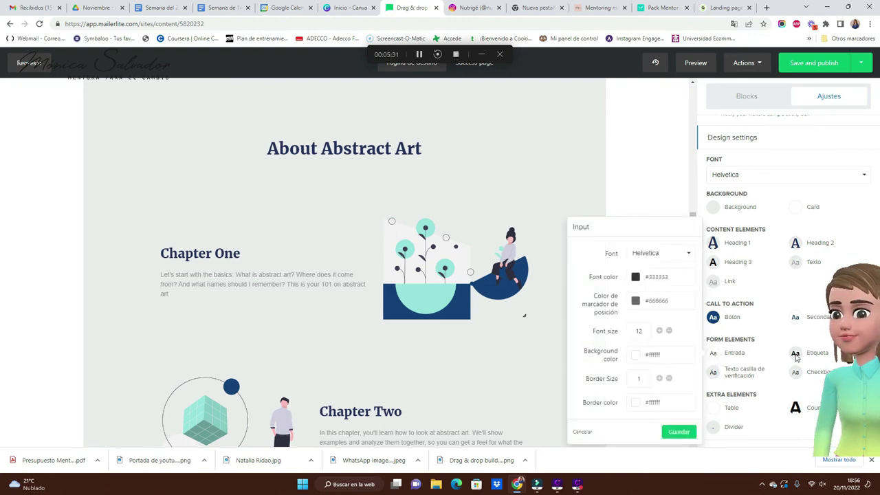
{"action": "left_click", "coordinate": [795, 354]}
{"action": "left_click", "coordinate": [759, 415]}
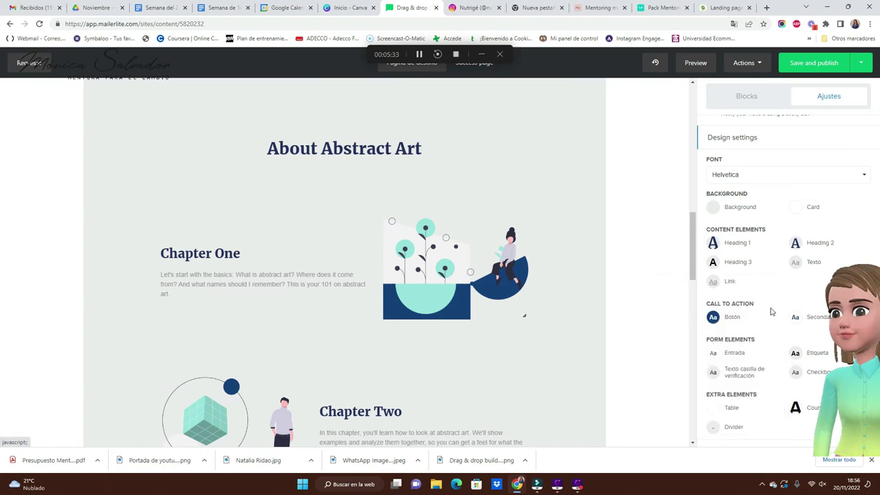
Step: Open the text and link settings of the hero's "Buy book on Amazon" and "Read more" buttons and look over the page
{"action": "scroll", "coordinate": [768, 306], "scroll_direction": "up", "scroll_amount": 3}
{"action": "scroll", "coordinate": [338, 232], "scroll_direction": "up", "scroll_amount": 15}
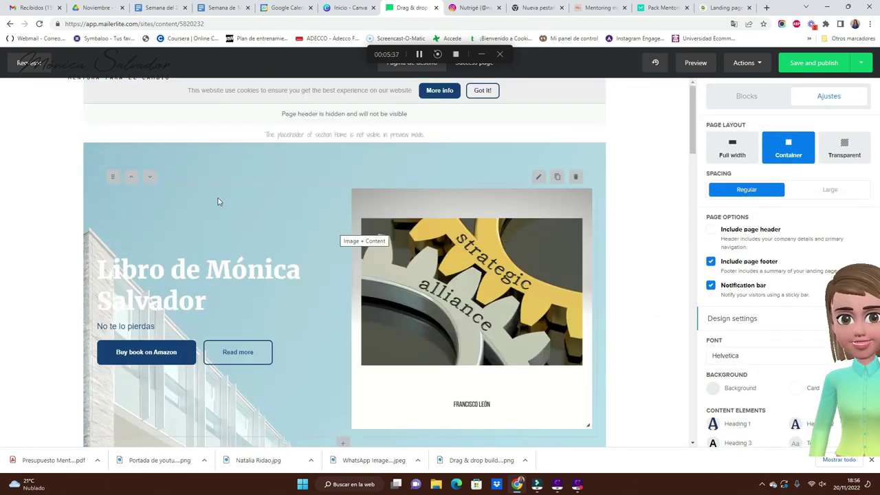
{"action": "scroll", "coordinate": [368, 279], "scroll_direction": "down", "scroll_amount": 2}
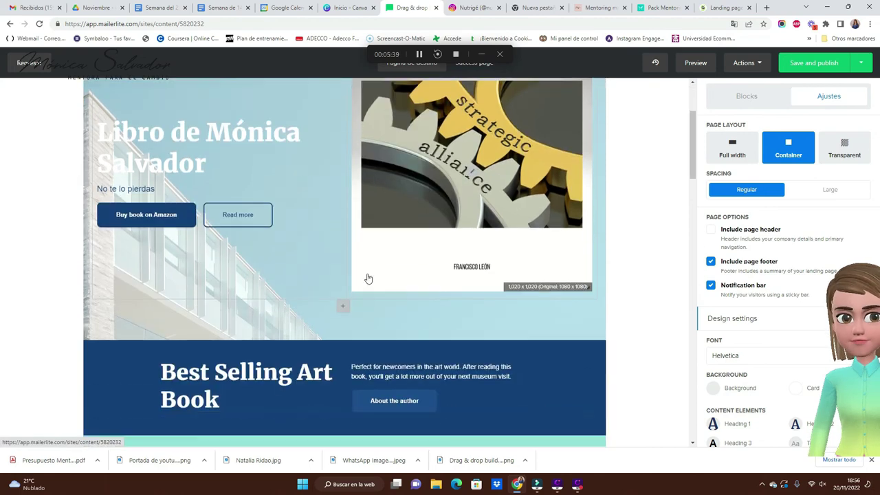
{"action": "scroll", "coordinate": [368, 279], "scroll_direction": "down", "scroll_amount": 1}
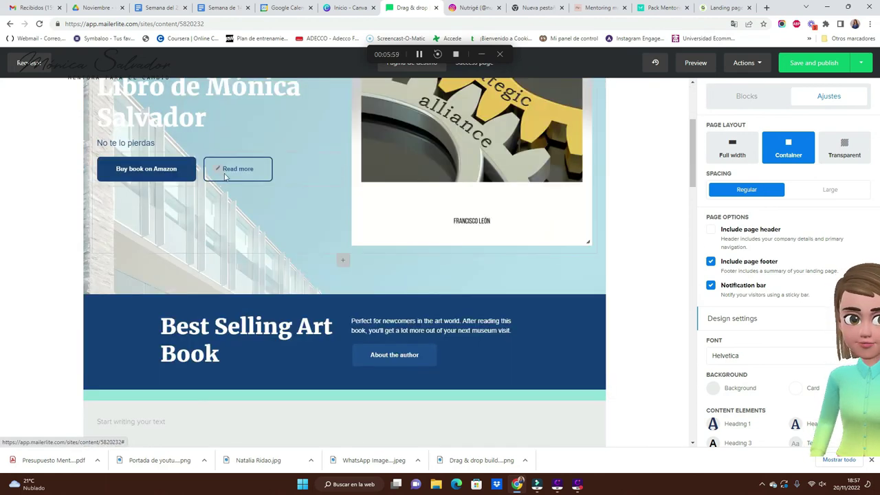
{"action": "left_click", "coordinate": [163, 172]}
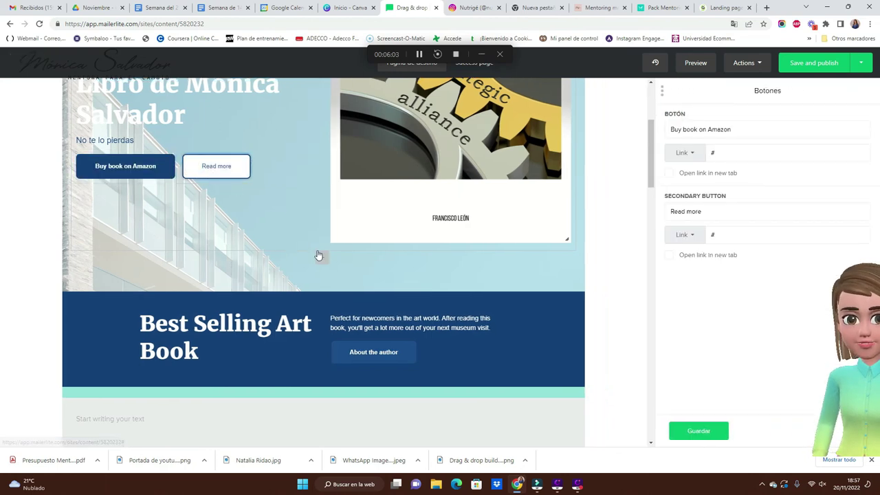
{"action": "scroll", "coordinate": [318, 254], "scroll_direction": "down", "scroll_amount": 5}
{"action": "scroll", "coordinate": [318, 250], "scroll_direction": "up", "scroll_amount": 6}
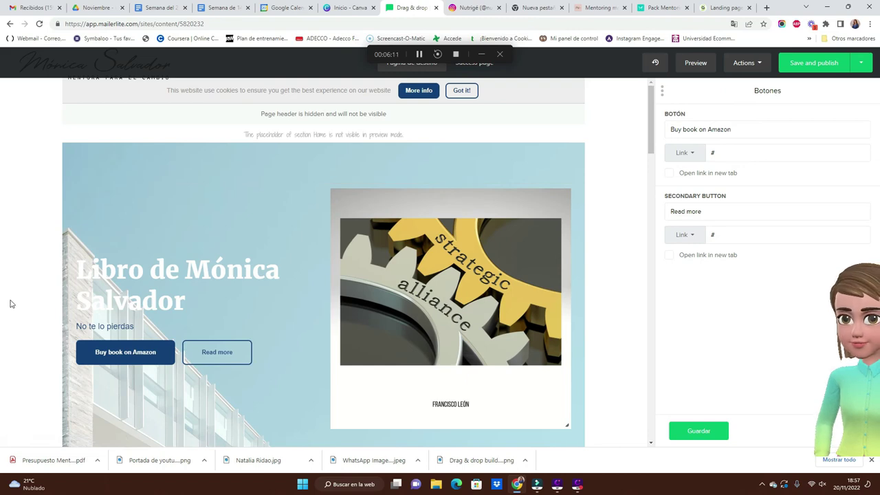
Step: Preview the landing page in both its mobile and desktop versions
{"action": "left_click", "coordinate": [704, 63]}
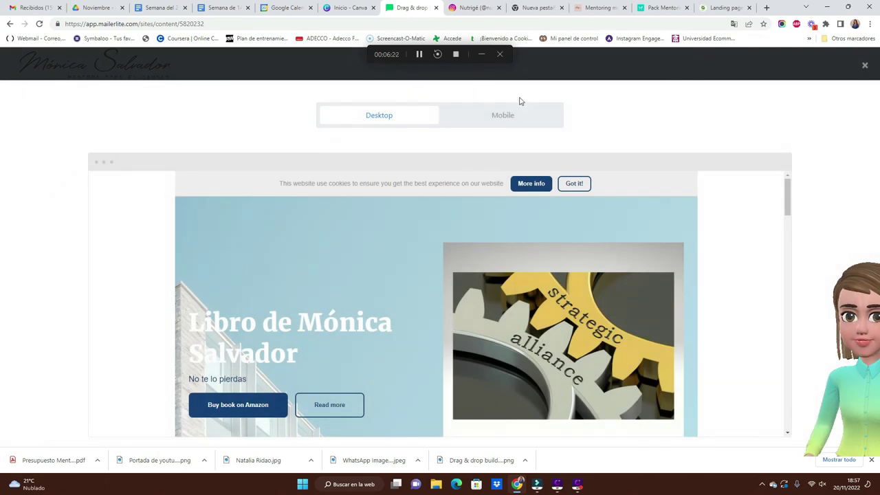
{"action": "left_click", "coordinate": [516, 117]}
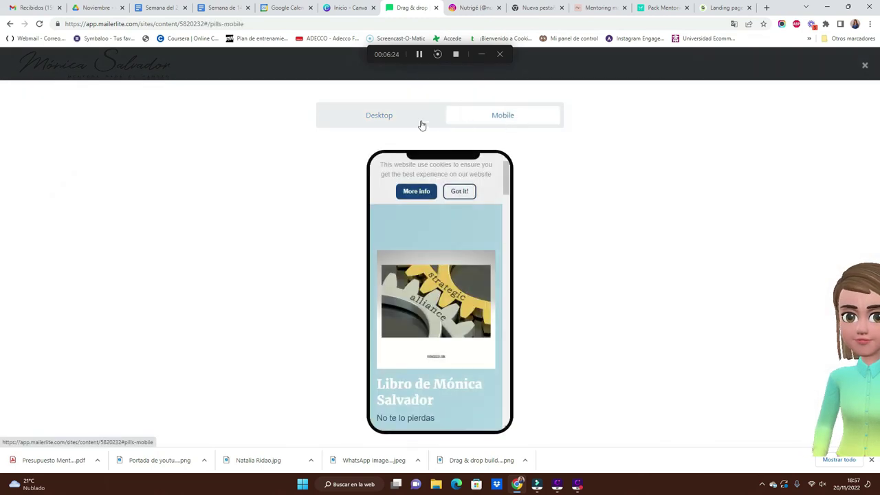
{"action": "left_click", "coordinate": [396, 120]}
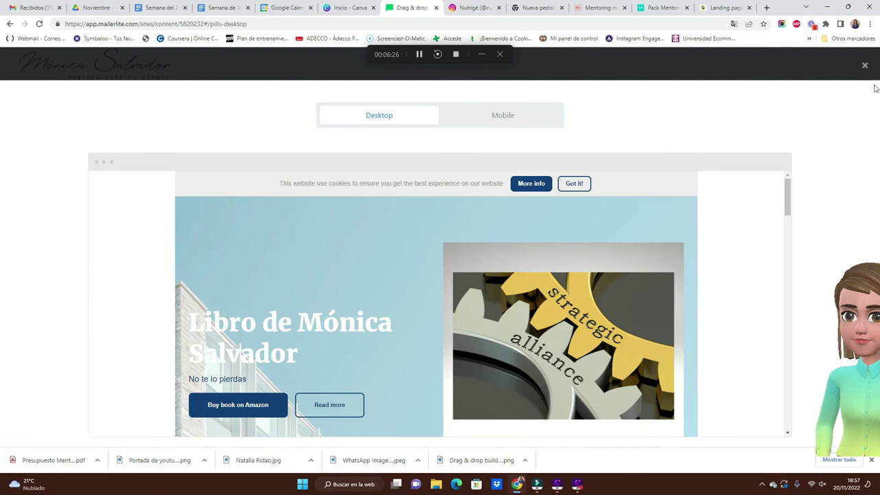
Step: Close the landing page preview, check the available page actions, and save and publish the page
{"action": "left_click", "coordinate": [865, 66]}
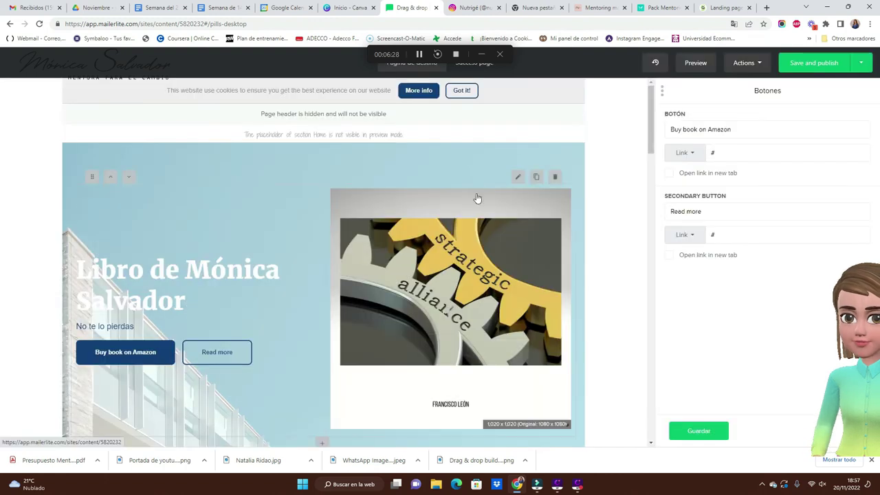
{"action": "left_click", "coordinate": [746, 63]}
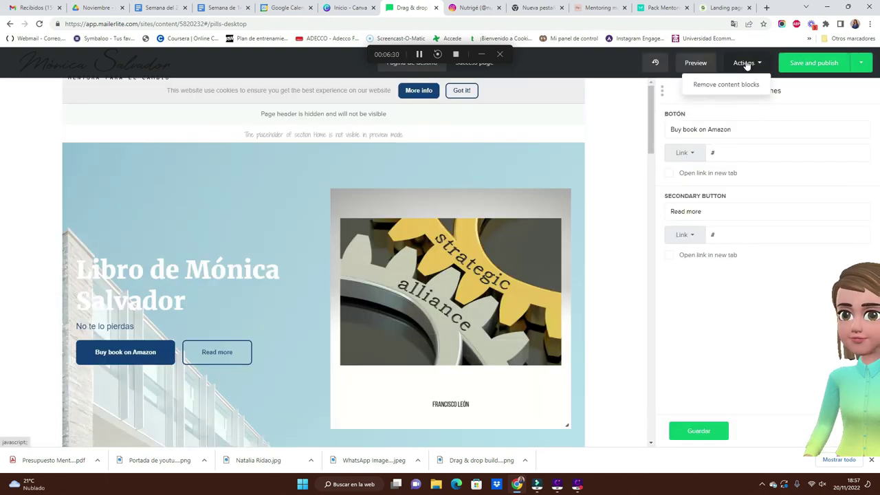
{"action": "left_click", "coordinate": [808, 64]}
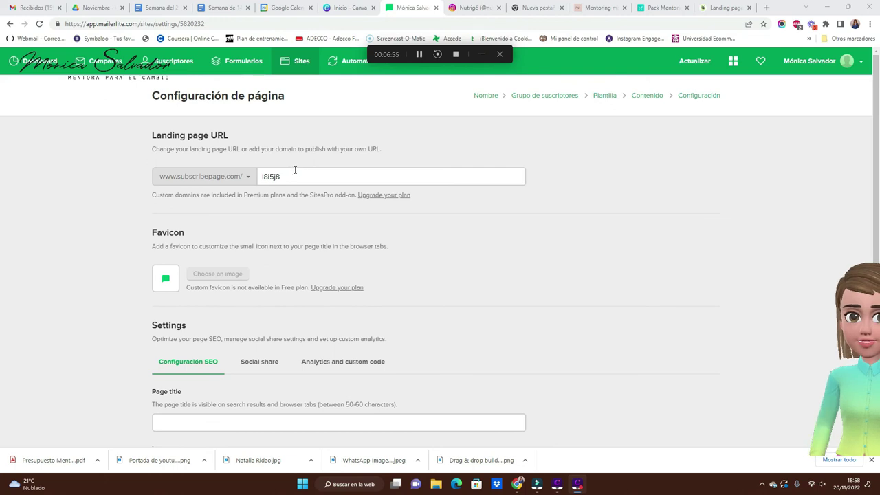
Step: Check the domain options for the landing page URL and set the page language to Español
{"action": "left_click", "coordinate": [246, 175]}
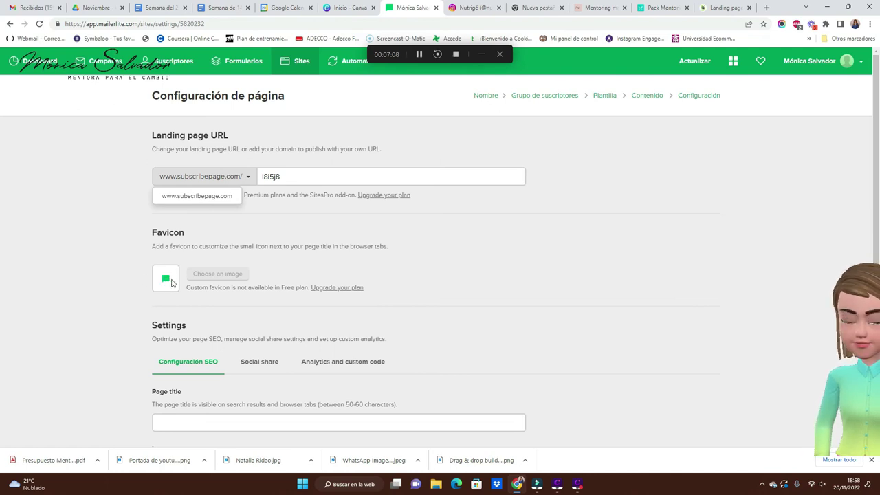
{"action": "scroll", "coordinate": [172, 277], "scroll_direction": "down", "scroll_amount": 2}
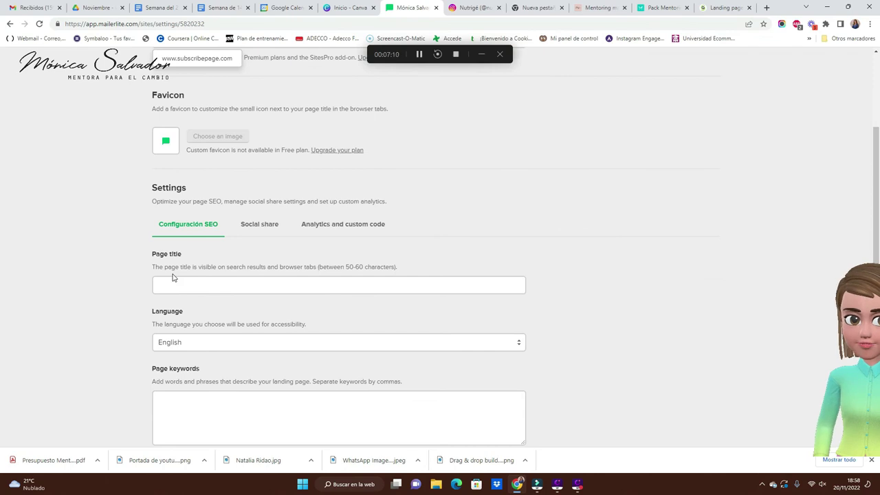
{"action": "scroll", "coordinate": [172, 277], "scroll_direction": "down", "scroll_amount": 1}
{"action": "left_click", "coordinate": [230, 298]}
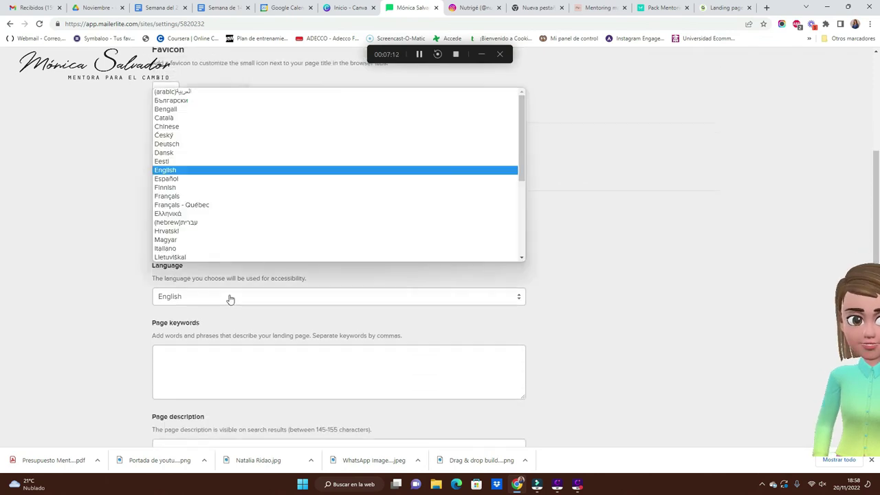
{"action": "left_click", "coordinate": [197, 178]}
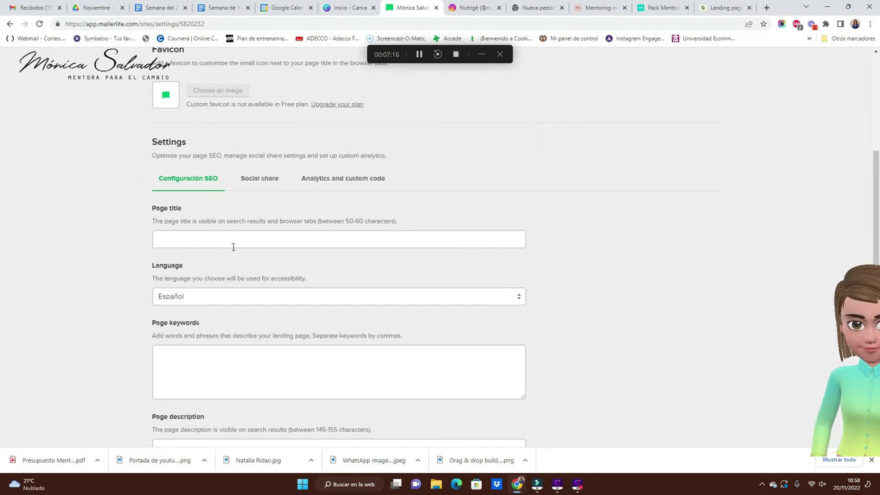
Step: Allow search engines to index the landing page, leaving title, keywords and description blank, and save the page settings
{"action": "left_click", "coordinate": [196, 235]}
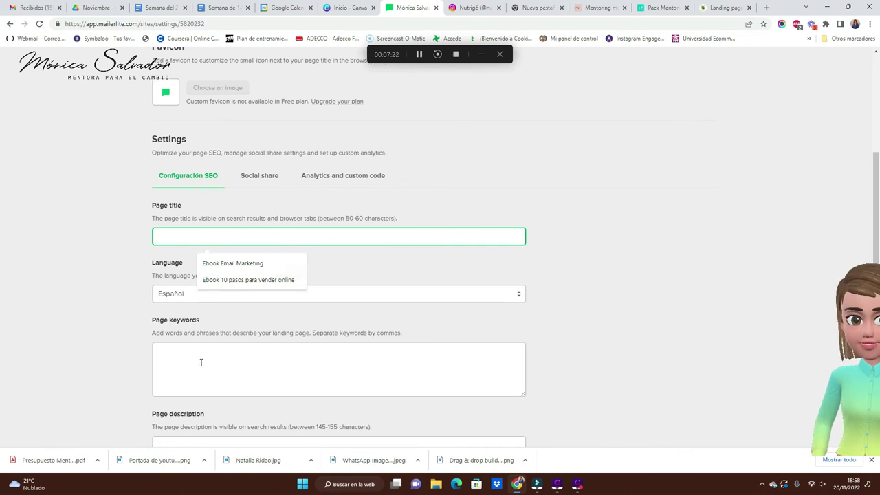
{"action": "scroll", "coordinate": [193, 385], "scroll_direction": "down", "scroll_amount": 1}
{"action": "scroll", "coordinate": [166, 303], "scroll_direction": "down", "scroll_amount": 1}
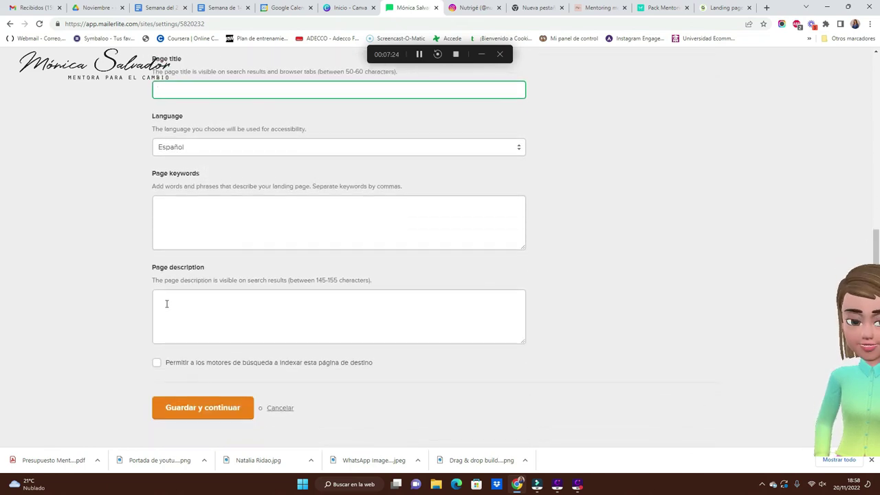
{"action": "left_click", "coordinate": [158, 365]}
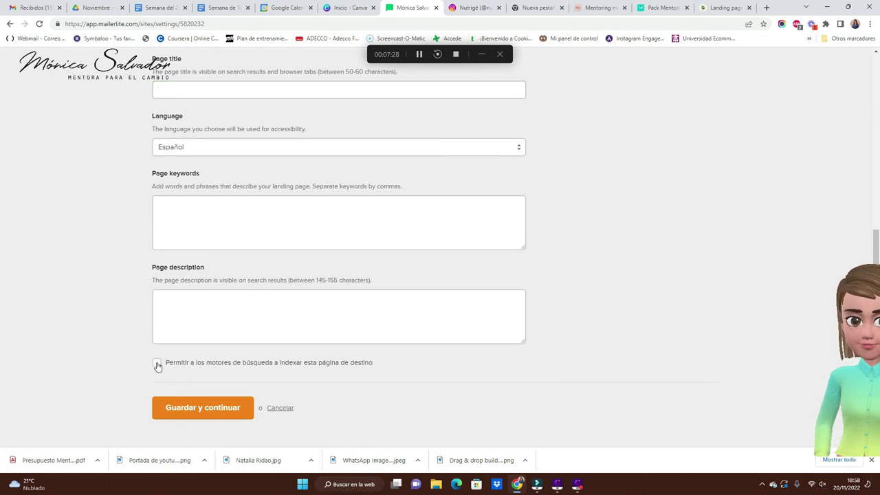
{"action": "left_click", "coordinate": [203, 410]}
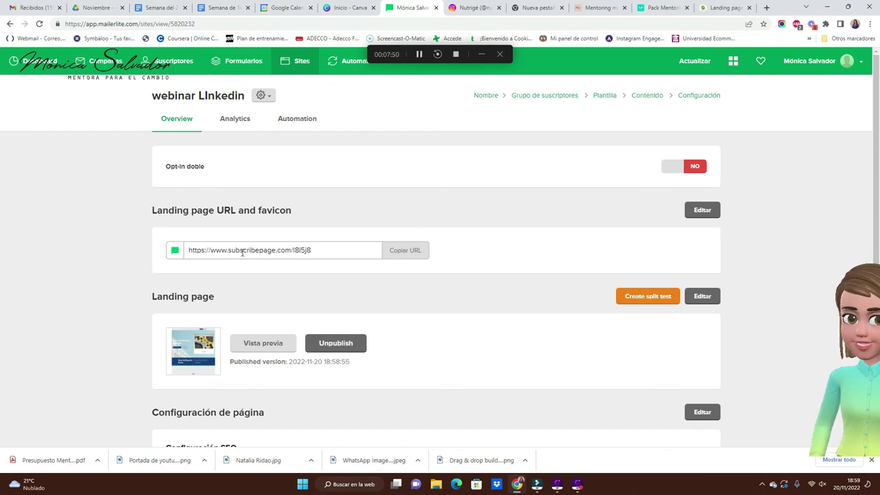
Step: Review the published landing page's overview, including its URL, SEO settings and subscriber group, and its connected automations
{"action": "scroll", "coordinate": [323, 269], "scroll_direction": "down", "scroll_amount": 3}
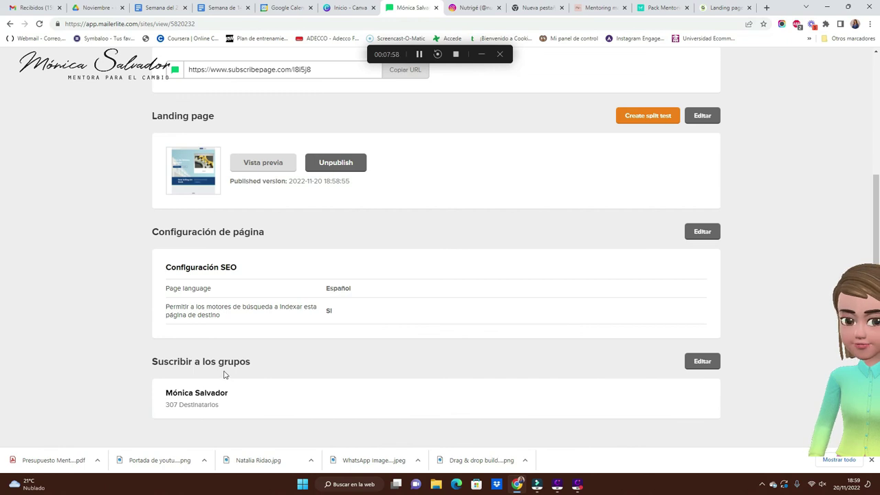
{"action": "scroll", "coordinate": [223, 375], "scroll_direction": "up", "scroll_amount": 3}
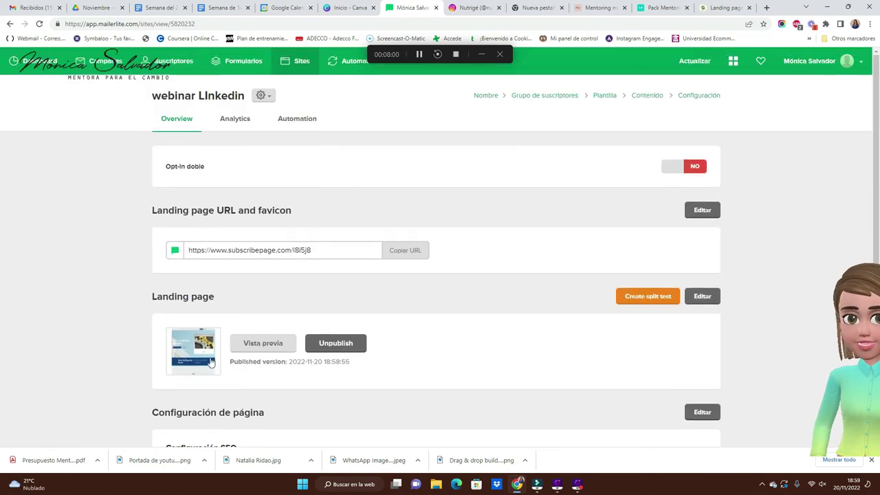
{"action": "left_click", "coordinate": [295, 120]}
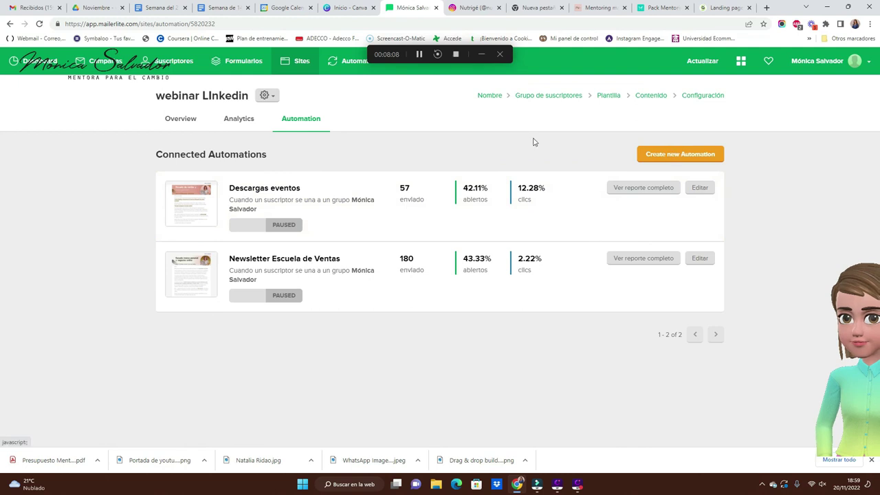
{"action": "left_click", "coordinate": [181, 119]}
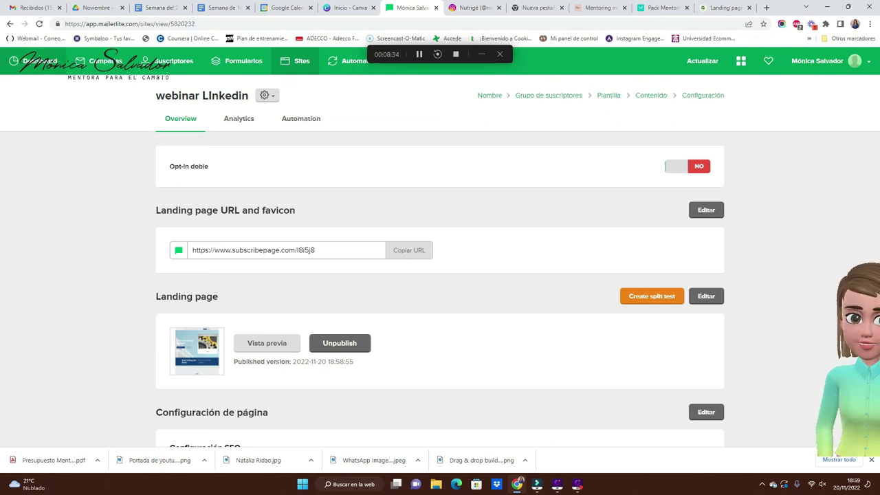
{"action": "scroll", "coordinate": [350, 323], "scroll_direction": "down", "scroll_amount": 4}
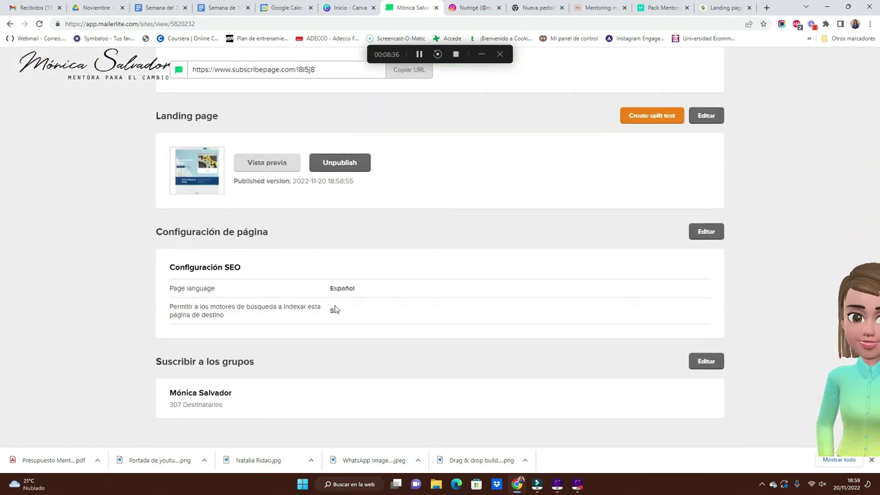
{"action": "scroll", "coordinate": [351, 323], "scroll_direction": "up", "scroll_amount": 4}
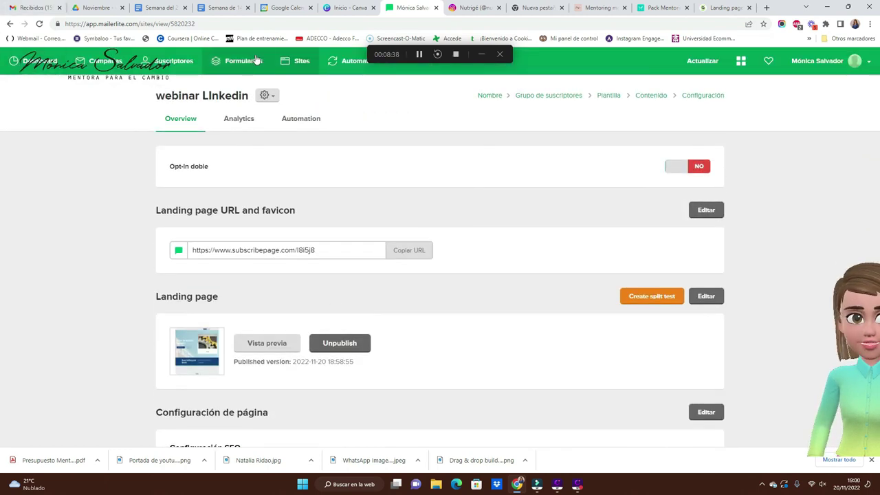
Step: Go to the sites, open the existing free email marketing ebook landing page in the editor and look through its content
{"action": "left_click", "coordinate": [294, 62]}
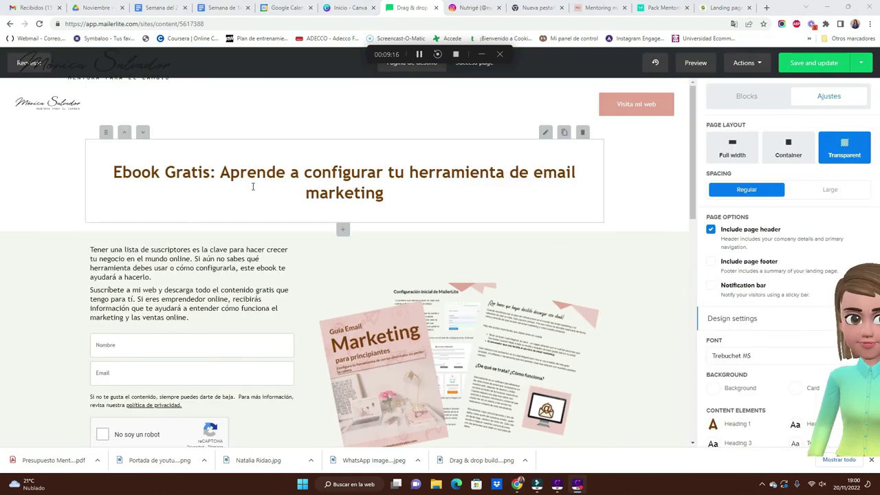
{"action": "scroll", "coordinate": [182, 210], "scroll_direction": "down", "scroll_amount": 3}
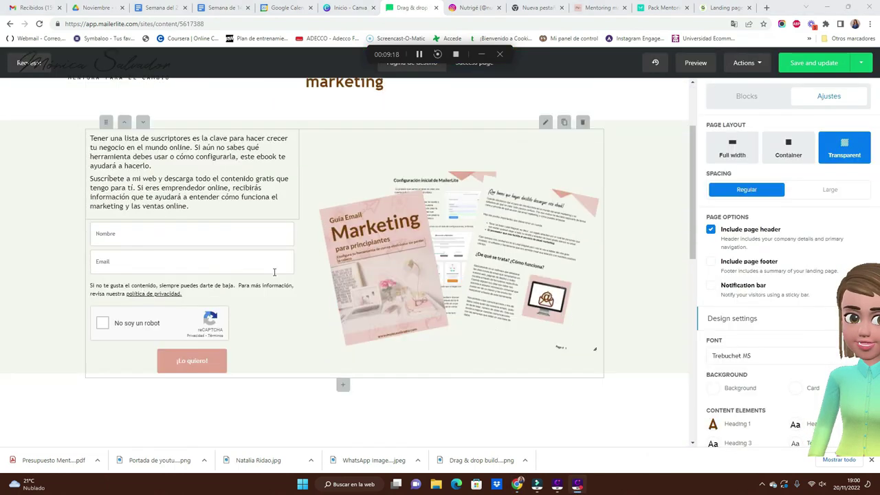
{"action": "scroll", "coordinate": [445, 295], "scroll_direction": "down", "scroll_amount": 6}
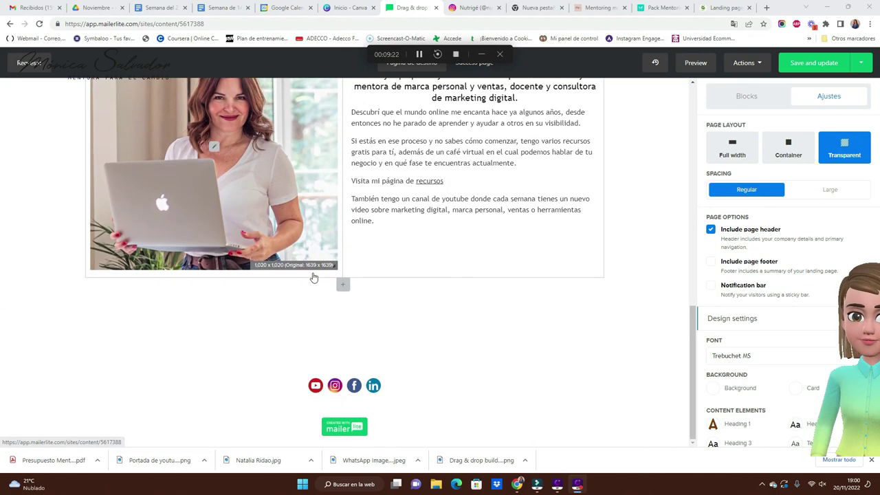
{"action": "scroll", "coordinate": [313, 277], "scroll_direction": "up", "scroll_amount": 10}
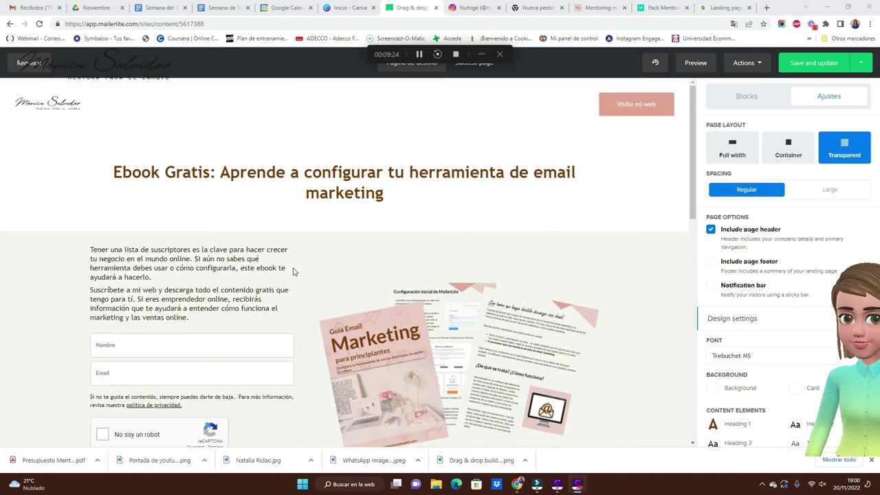